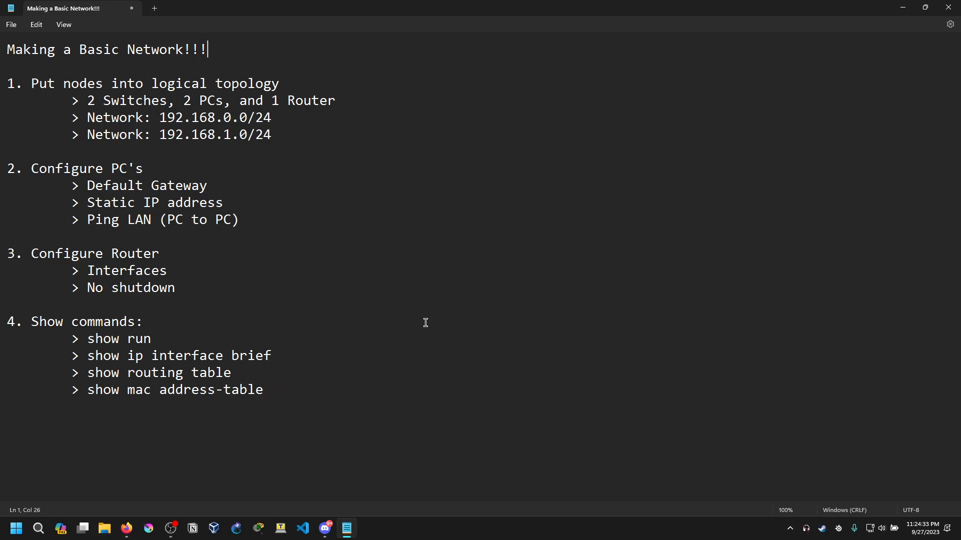
Change the number of PCs to 4 in the device list under the logical topology item
{"action": "left_click_drag", "start_coordinate": [33, 82], "coordinate": [289, 90]}
{"action": "left_click", "coordinate": [289, 90]}
{"action": "left_click_drag", "start_coordinate": [87, 103], "coordinate": [175, 103]}
{"action": "left_click_drag", "start_coordinate": [184, 102], "coordinate": [262, 105]}
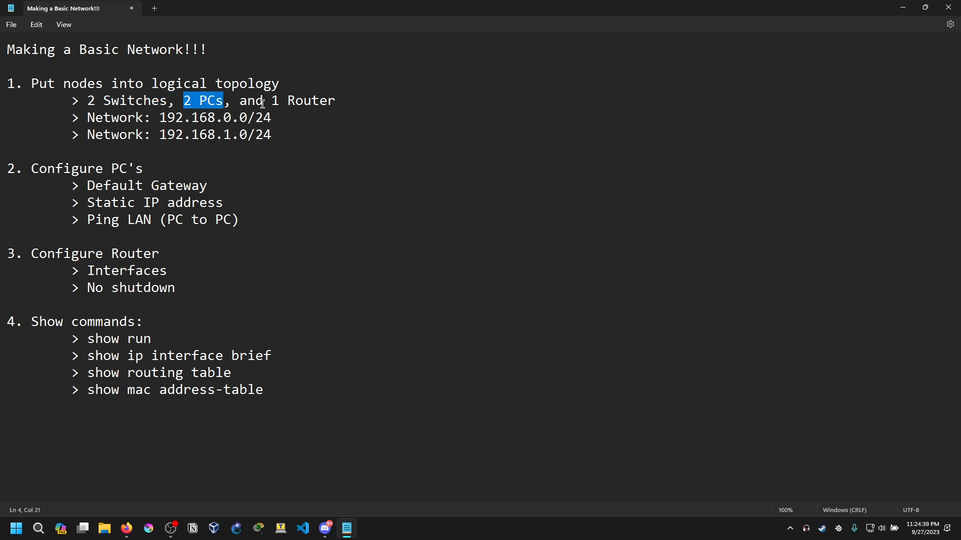
{"action": "left_click", "coordinate": [191, 100]}
{"action": "key", "text": "BackSpace"}
{"action": "type", "text": "4"}
{"action": "left_click", "coordinate": [200, 118]}
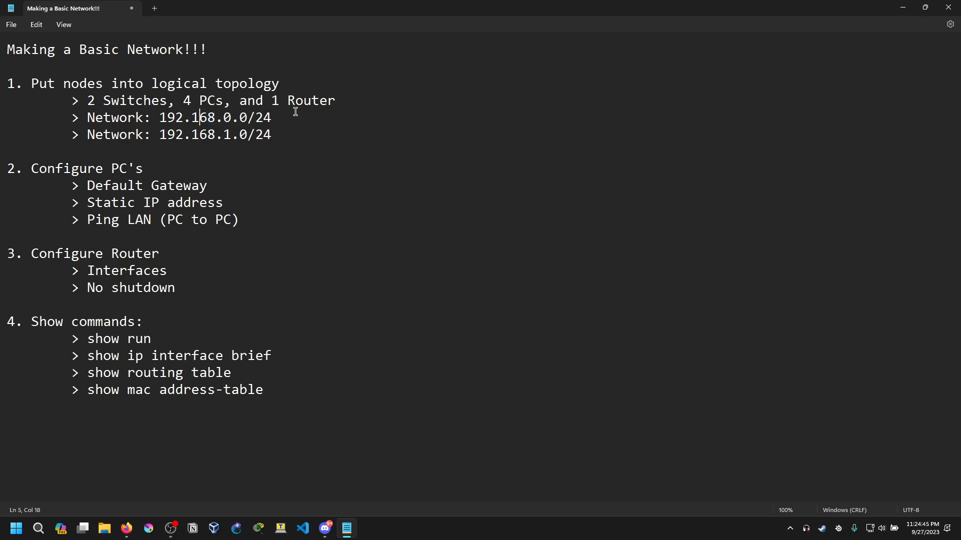
{"action": "left_click_drag", "start_coordinate": [273, 98], "coordinate": [333, 94]}
{"action": "left_click", "coordinate": [334, 100]}
Switch to Cisco Packet Tracer, place a 1941 router mid-workspace, and name it R1
{"action": "key", "text": "ctrl+super+Right"}
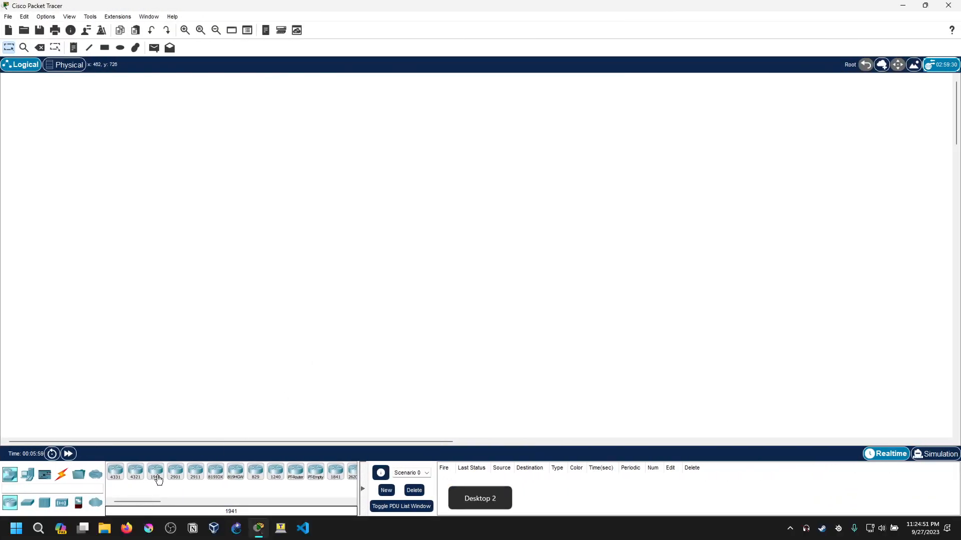
{"action": "left_click", "coordinate": [155, 473]}
{"action": "left_click", "coordinate": [424, 220]}
{"action": "left_click_drag", "start_coordinate": [424, 224], "coordinate": [378, 226]}
{"action": "left_click", "coordinate": [414, 226]}
{"action": "type", "text": "R1"}
{"action": "key", "text": "Return"}
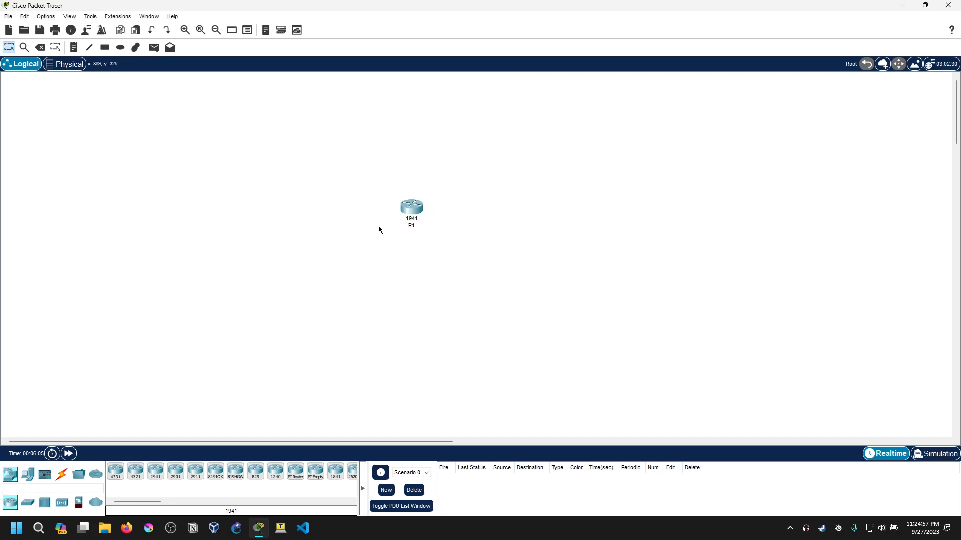
Place two PCs, one above the other, to the left of router R1
{"action": "left_click", "coordinate": [27, 473]}
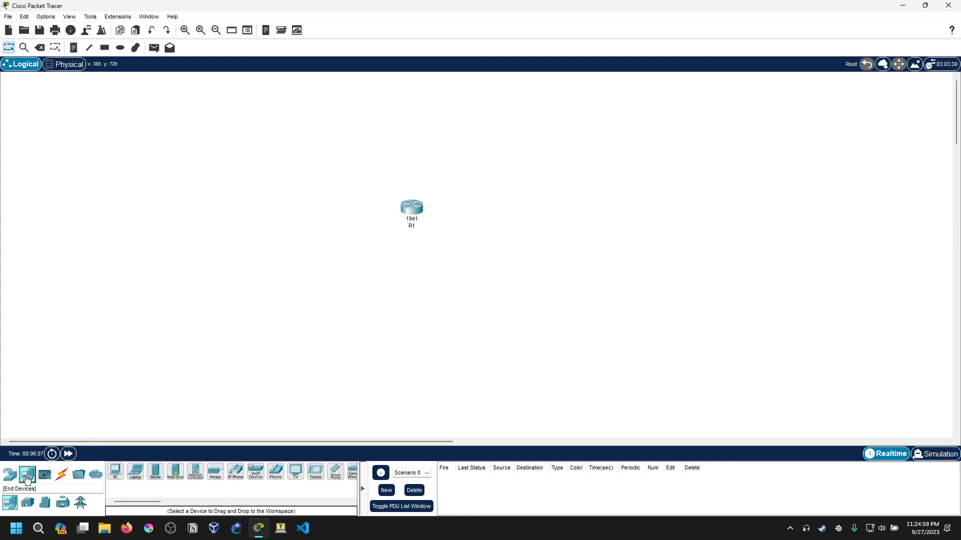
{"action": "left_click", "coordinate": [115, 471]}
{"action": "left_click", "coordinate": [232, 178]}
{"action": "left_click", "coordinate": [116, 472]}
{"action": "left_click", "coordinate": [225, 266]}
Try to rename the upper PC as PC1
{"action": "left_click_drag", "start_coordinate": [244, 177], "coordinate": [204, 201]}
{"action": "left_click", "coordinate": [224, 199]}
{"action": "type", "text": "PC1"}
{"action": "key", "text": "Return"}
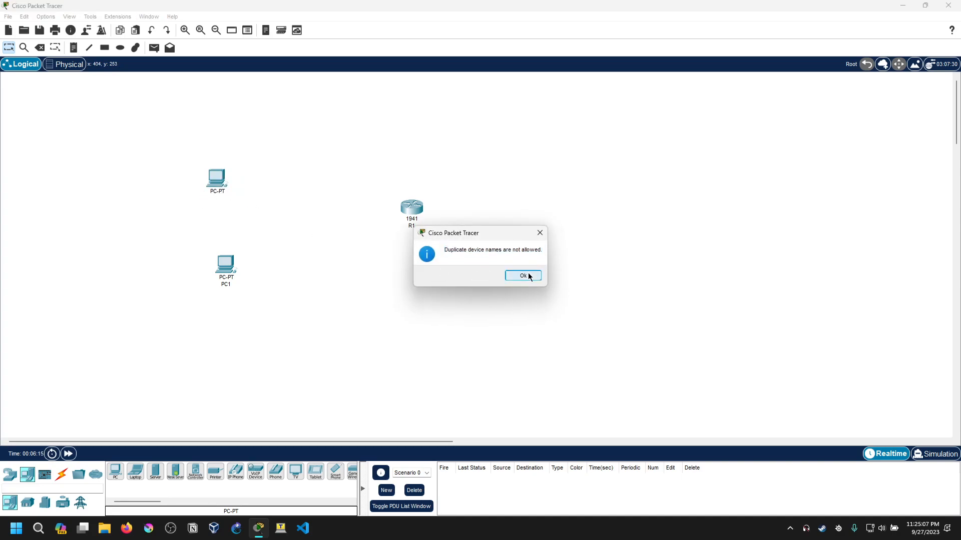
{"action": "left_click", "coordinate": [523, 276]}
Rename the upper PC as PC2 and rearrange the pair so that PC1 sits directly above PC2
{"action": "left_click", "coordinate": [221, 198]}
{"action": "left_click_drag", "start_coordinate": [221, 199], "coordinate": [206, 199]}
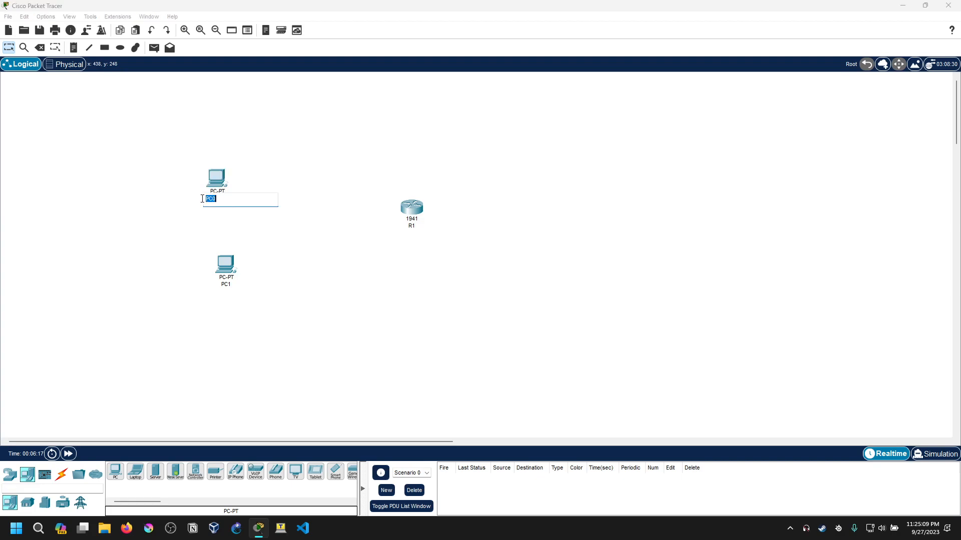
{"action": "type", "text": "PC2"}
{"action": "key", "text": "Return"}
{"action": "mouse_move", "coordinate": [216, 179]}
{"action": "left_mouse_down"}
{"action": "mouse_move", "coordinate": [181, 257]}
{"action": "mouse_move", "coordinate": [216, 180]}
{"action": "left_mouse_up"}
{"action": "left_click_drag", "start_coordinate": [181, 263], "coordinate": [203, 253]}
{"action": "left_click_drag", "start_coordinate": [216, 195], "coordinate": [211, 196]}
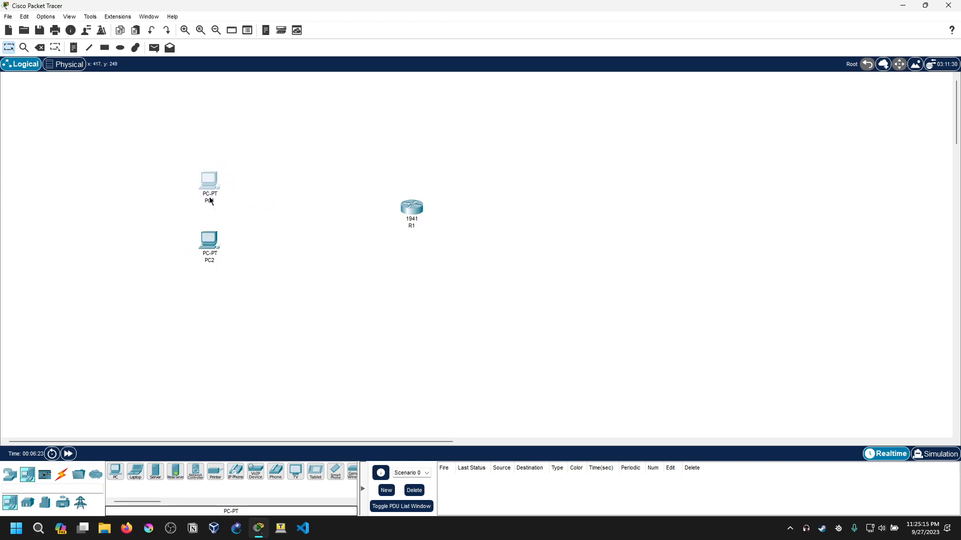
Place two more PCs, one above the other, to the right of R1, and adjust the spacing of the devices
{"action": "left_click", "coordinate": [116, 473]}
{"action": "left_click_drag", "start_coordinate": [115, 472], "coordinate": [609, 174]}
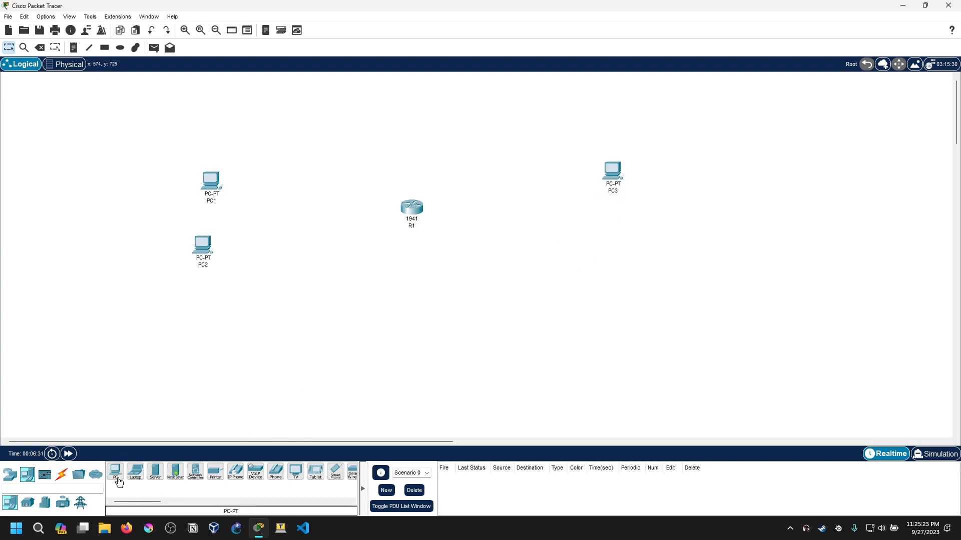
{"action": "left_click_drag", "start_coordinate": [115, 472], "coordinate": [617, 261]}
{"action": "left_click_drag", "start_coordinate": [612, 174], "coordinate": [624, 166]}
{"action": "left_click_drag", "start_coordinate": [414, 218], "coordinate": [413, 226]}
{"action": "left_click_drag", "start_coordinate": [209, 266], "coordinate": [209, 267]}
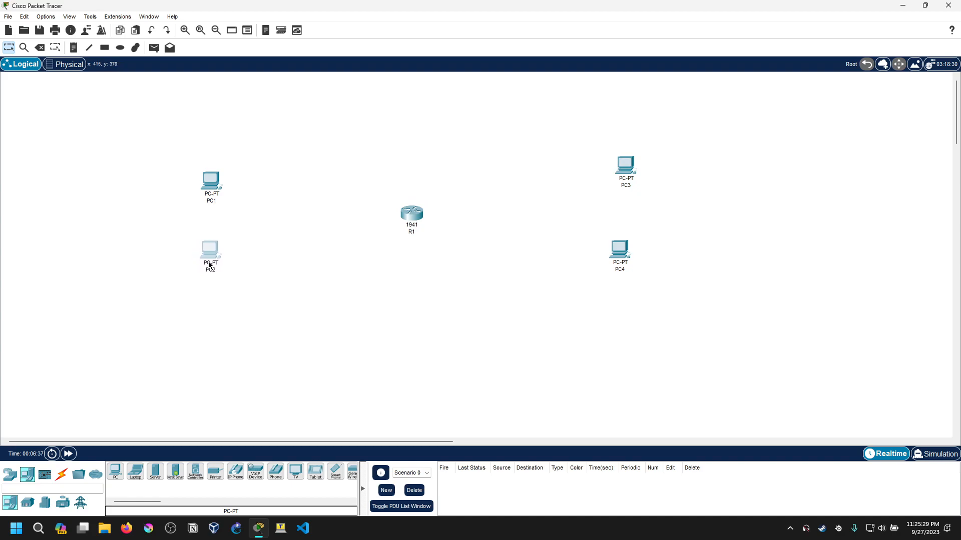
Place two 2960 switches, one on each side of R1, between the router and the PCs
{"action": "left_click", "coordinate": [9, 475]}
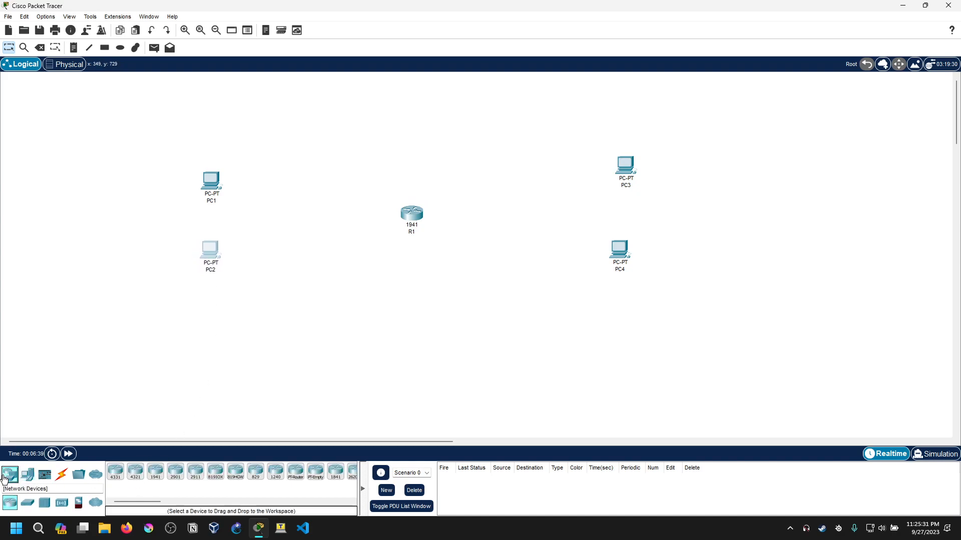
{"action": "left_click", "coordinate": [28, 502]}
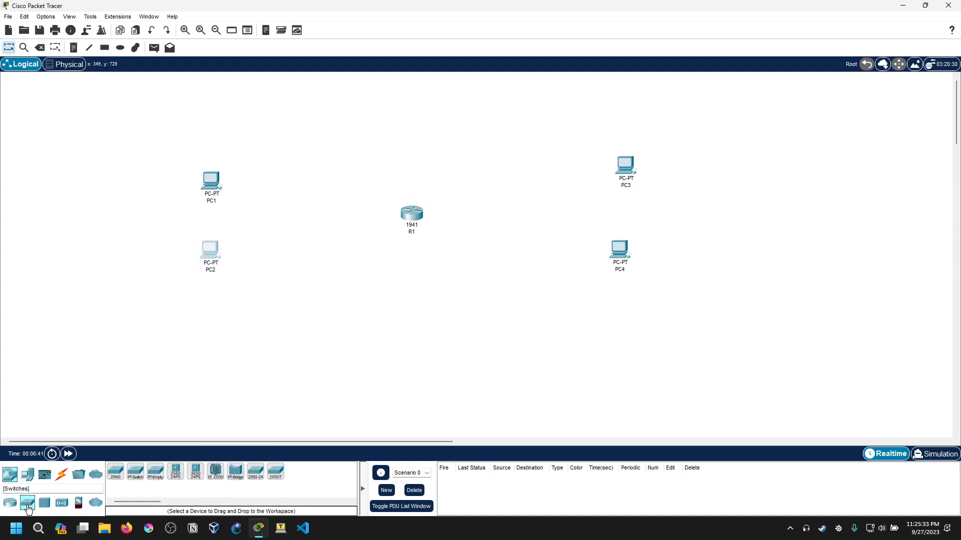
{"action": "left_click_drag", "start_coordinate": [128, 468], "coordinate": [513, 236]}
Rename the switch left of R1 as SW1 and the one on its right as SW2, and line both up with the router
{"action": "left_click", "coordinate": [312, 237]}
{"action": "left_click_drag", "start_coordinate": [321, 238], "coordinate": [304, 241]}
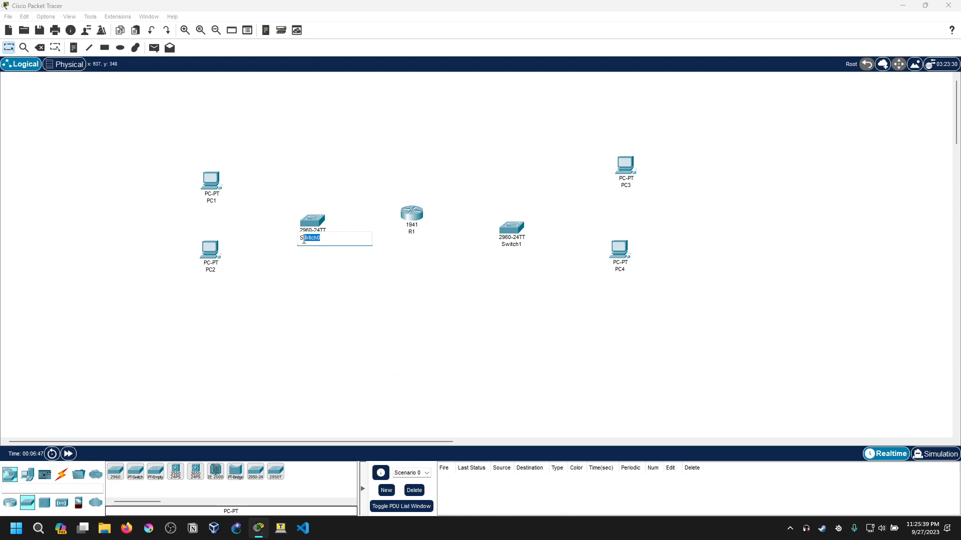
{"action": "type", "text": "W1"}
{"action": "key", "text": "Return"}
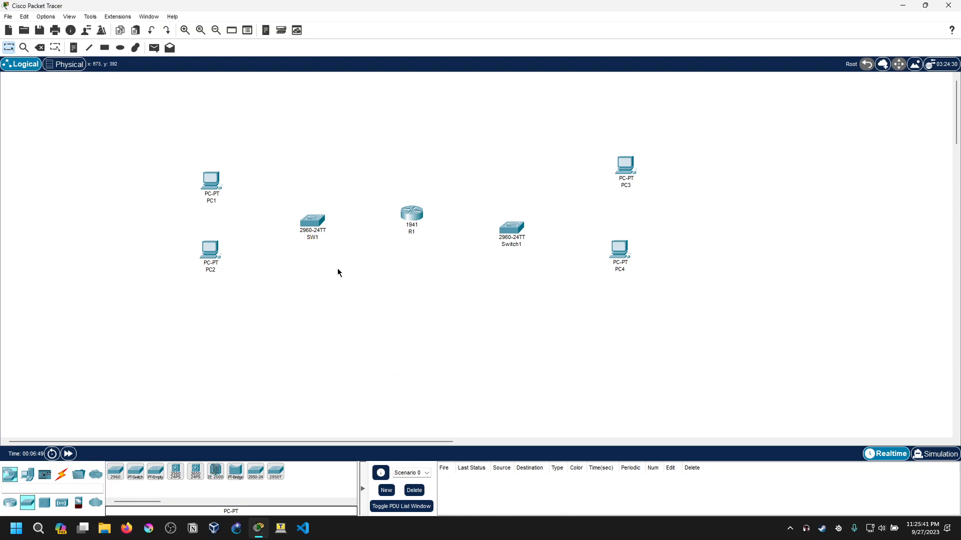
{"action": "left_click", "coordinate": [513, 245]}
{"action": "left_click_drag", "start_coordinate": [519, 245], "coordinate": [505, 245]}
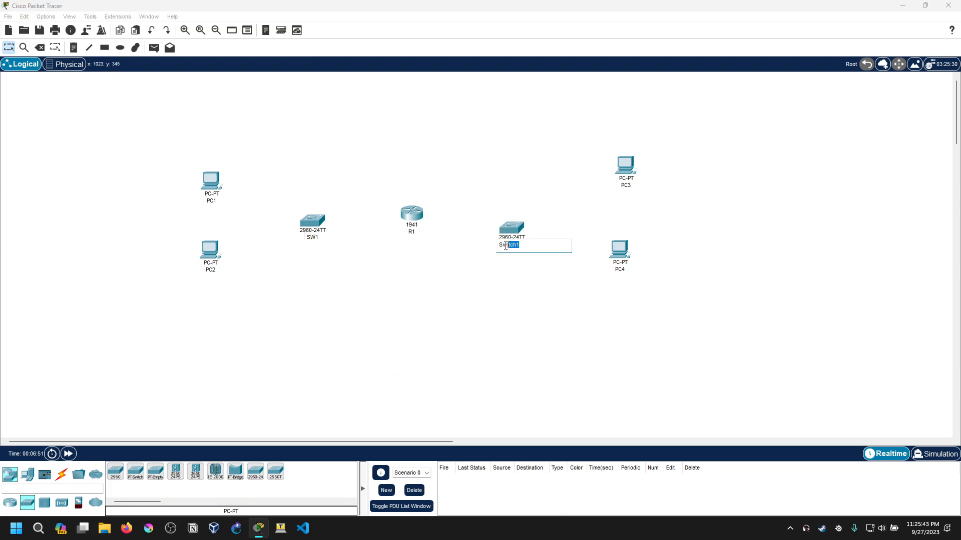
{"action": "key", "text": "BackSpace"}
{"action": "key", "text": "Return"}
{"action": "left_click_drag", "start_coordinate": [513, 233], "coordinate": [523, 221]}
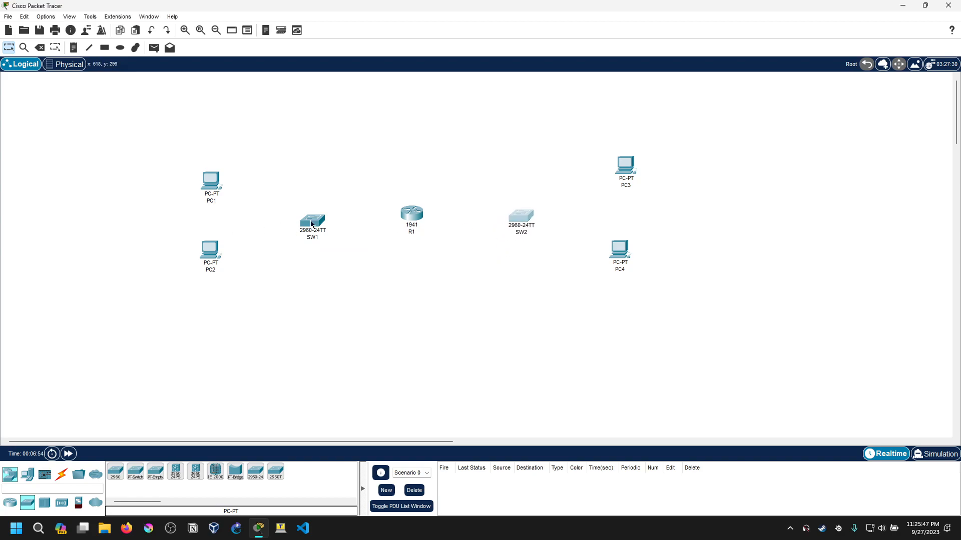
{"action": "left_click_drag", "start_coordinate": [307, 224], "coordinate": [308, 221]}
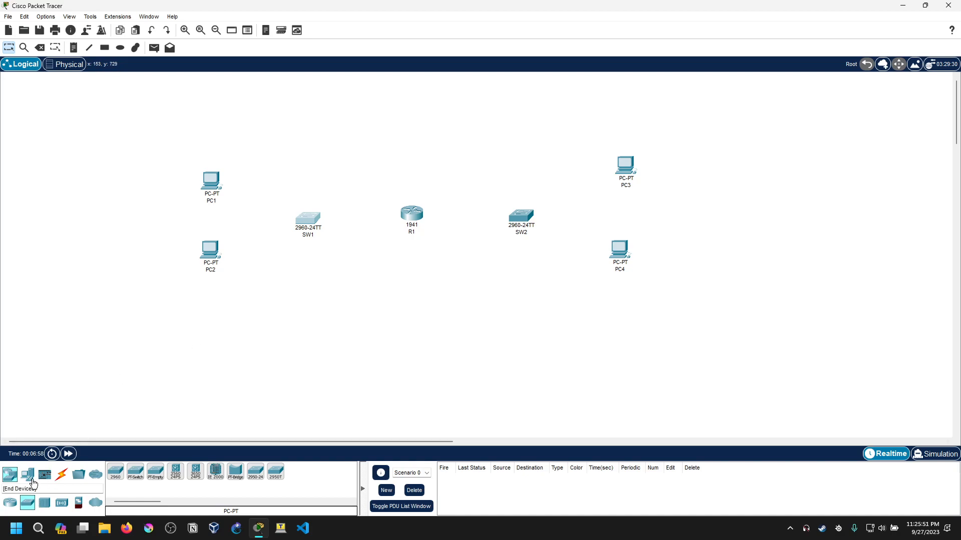
Connect GigabitEthernet0/1 on SW1 to router R1 with a Copper Straight-Through cable
{"action": "left_click", "coordinate": [63, 480]}
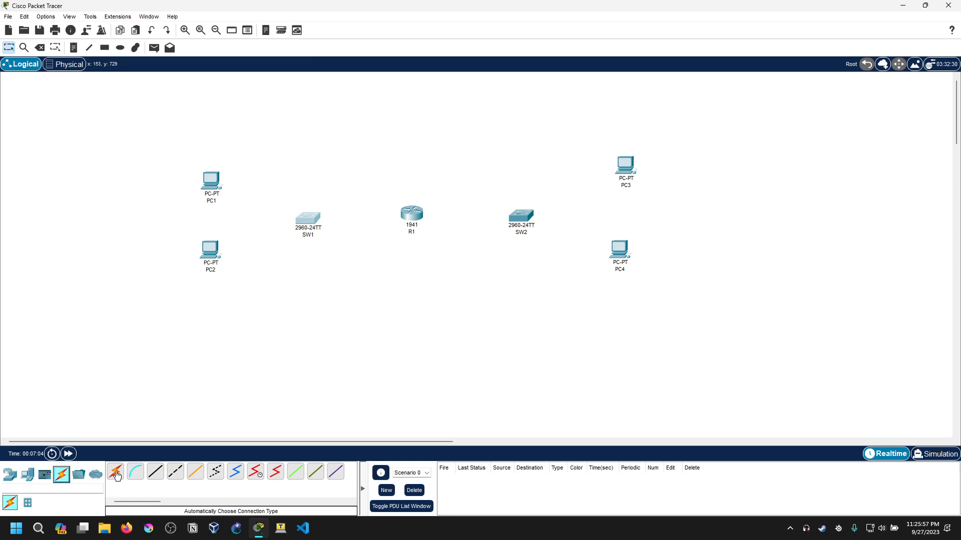
{"action": "left_click", "coordinate": [155, 476]}
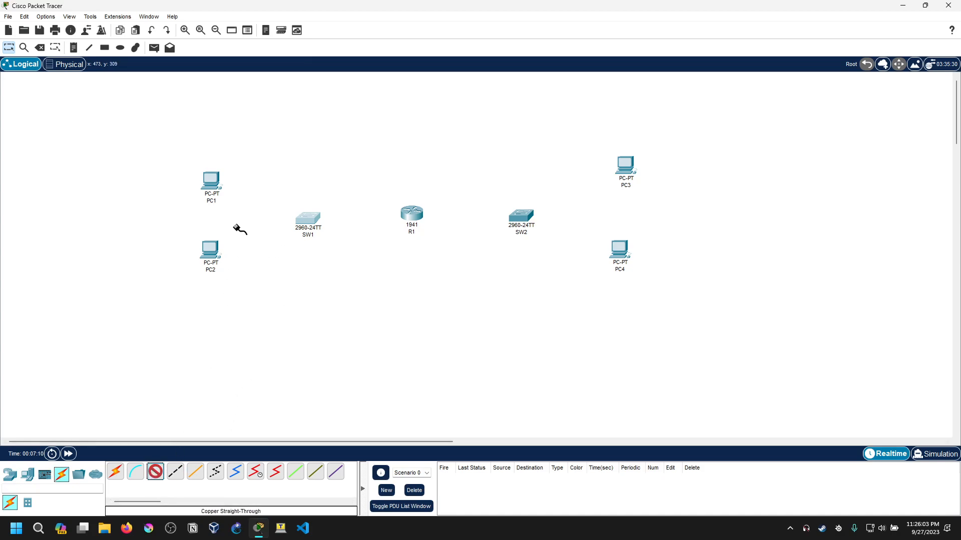
{"action": "left_click", "coordinate": [320, 224]}
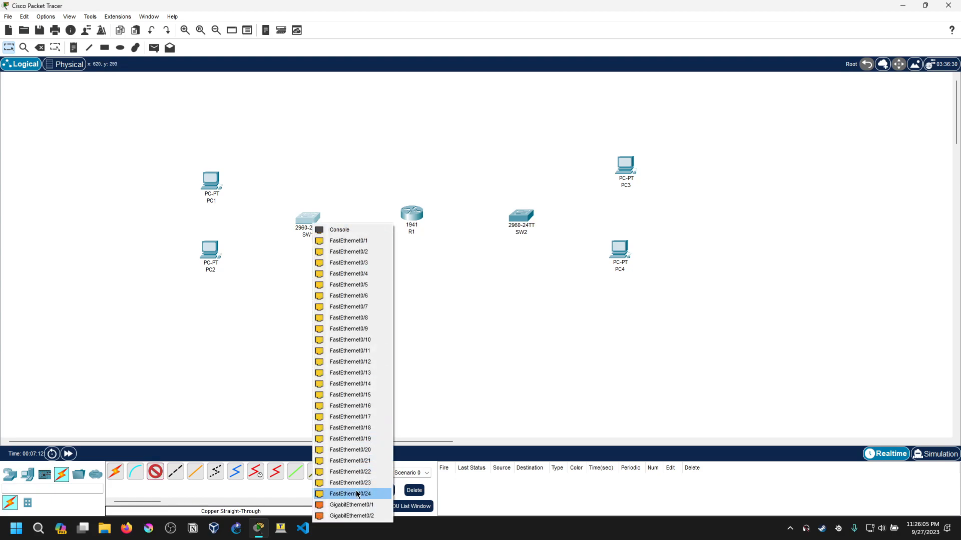
{"action": "left_click", "coordinate": [361, 506]}
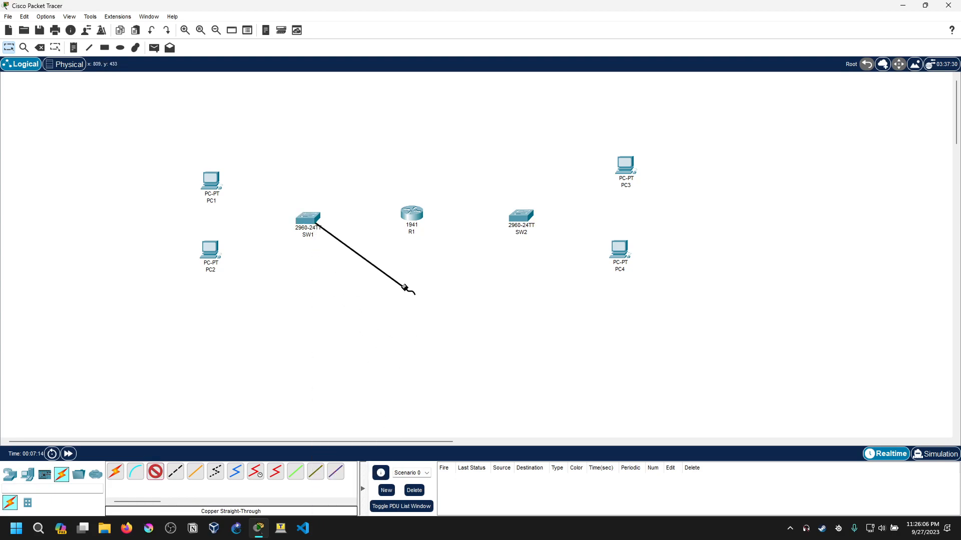
{"action": "left_click", "coordinate": [411, 212]}
{"action": "left_click", "coordinate": [426, 241]}
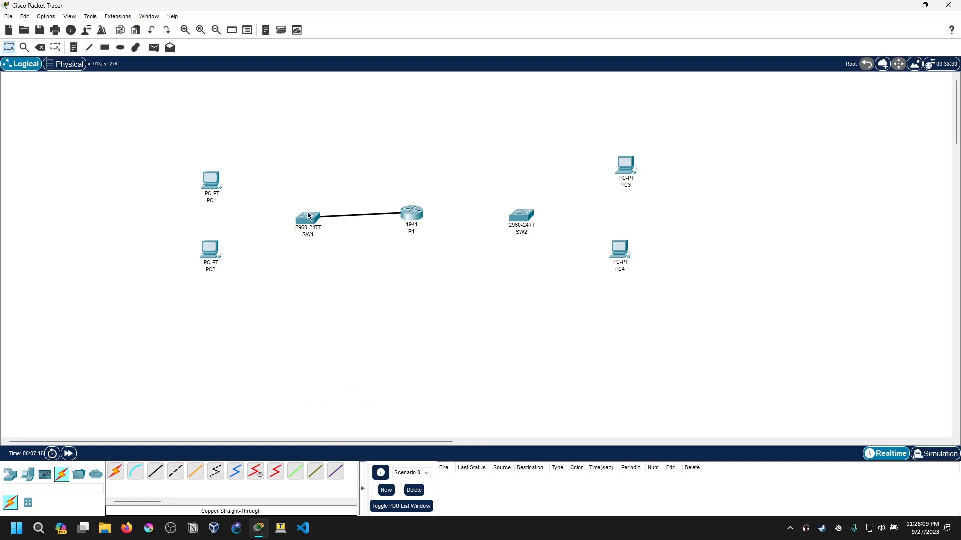
Connect router R1 to GigabitEthernet0/1 on SW2 with a Copper Straight-Through cable
{"action": "left_click", "coordinate": [155, 476]}
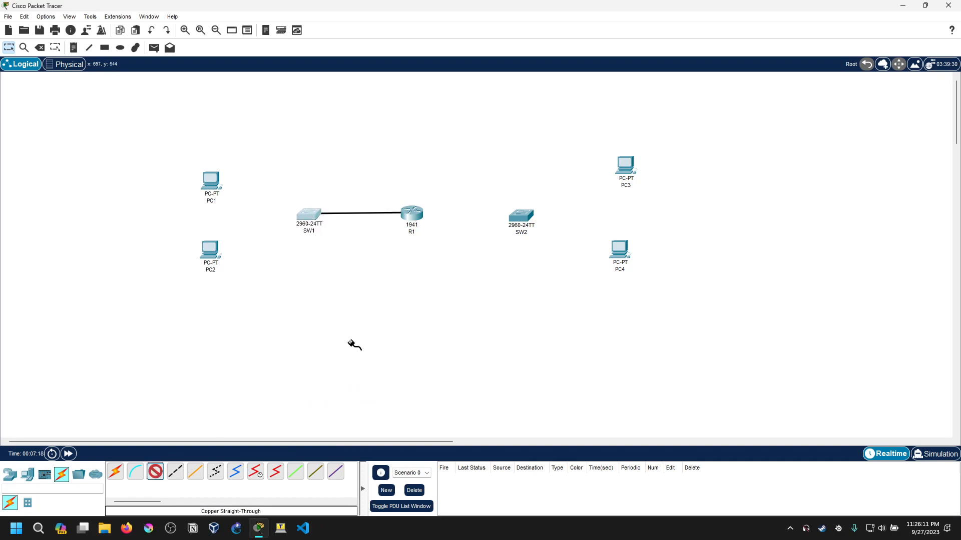
{"action": "left_click", "coordinate": [413, 211]}
{"action": "left_click", "coordinate": [457, 236]}
{"action": "left_click", "coordinate": [523, 223]}
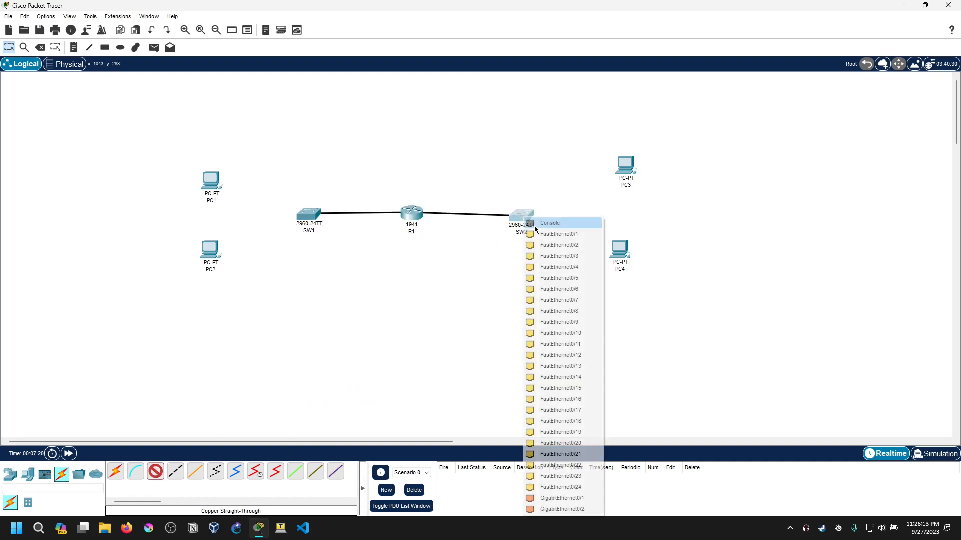
{"action": "left_click", "coordinate": [559, 492]}
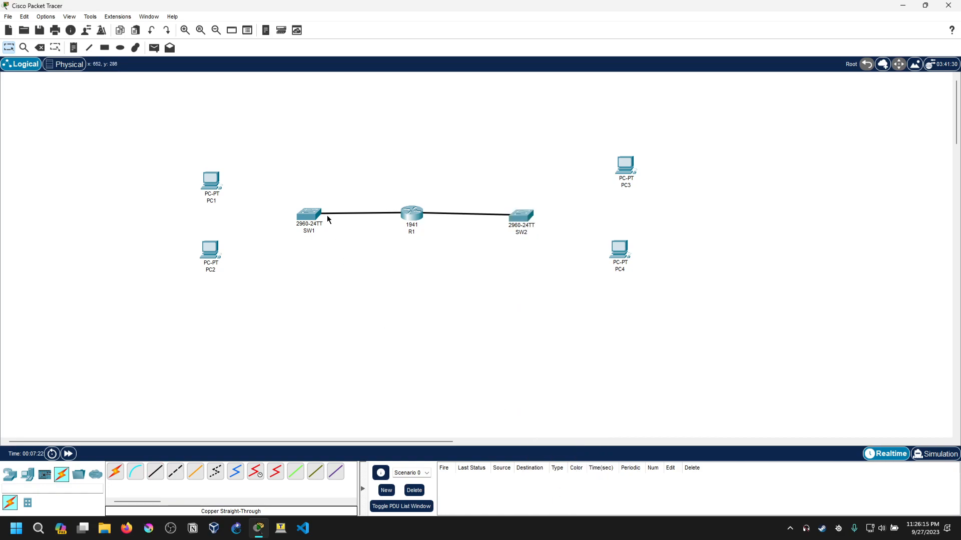
Connect FastEthernet0/1 on SW1 to PC1 with a Copper Straight-Through cable
{"action": "left_click", "coordinate": [156, 471]}
{"action": "left_click", "coordinate": [309, 216]}
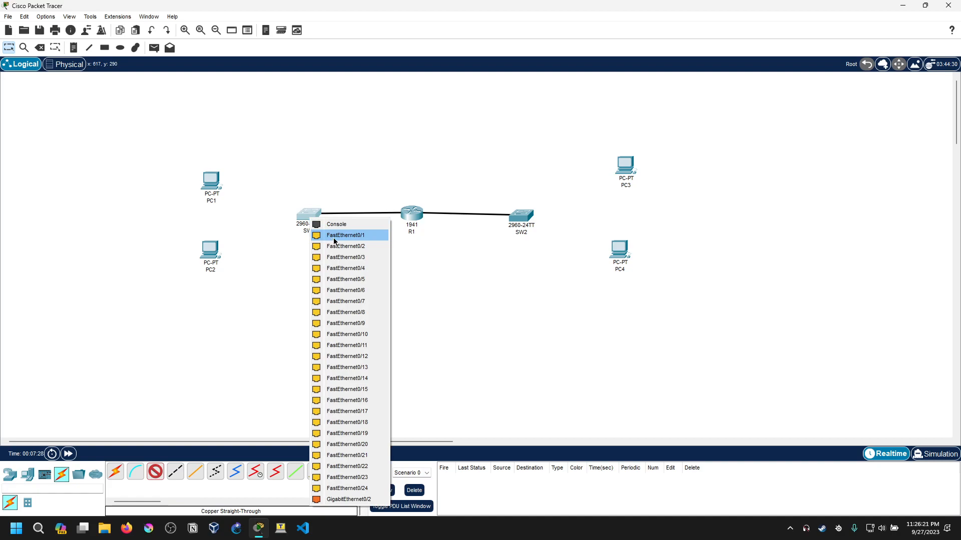
{"action": "left_click", "coordinate": [334, 236]}
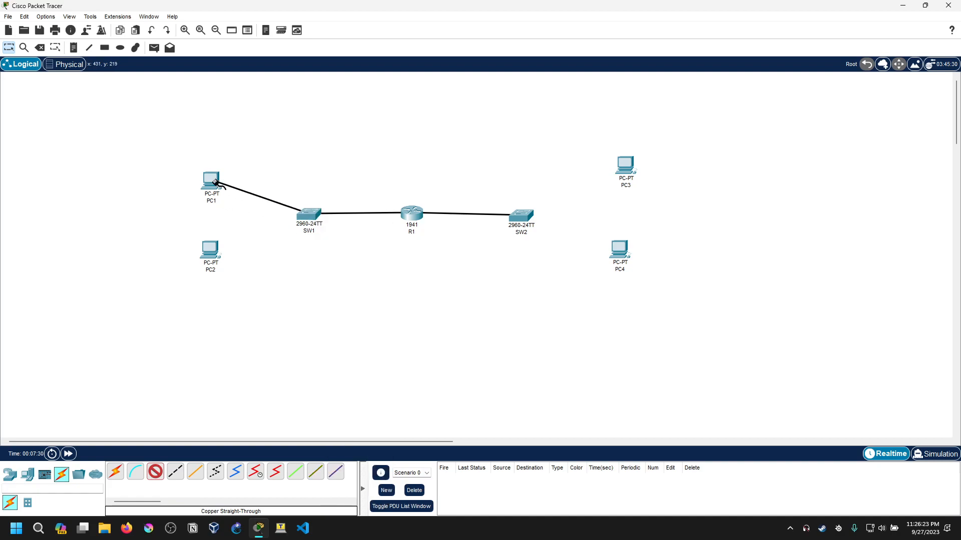
{"action": "left_click", "coordinate": [219, 190]}
{"action": "left_click", "coordinate": [251, 225]}
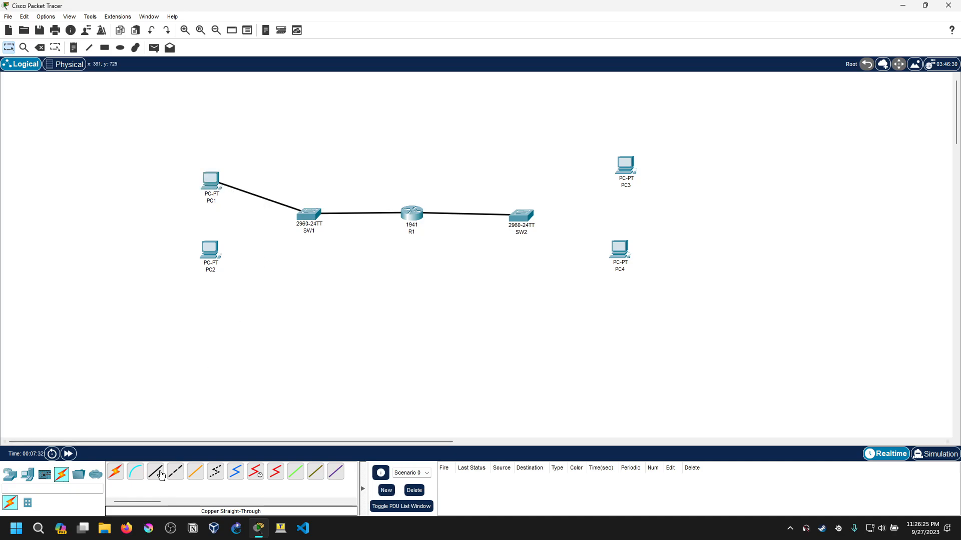
Connect the next free FastEthernet port on SW1 to PC2 with a Copper Straight-Through cable
{"action": "left_click", "coordinate": [306, 218]}
{"action": "left_click", "coordinate": [680, 113]}
{"action": "left_click", "coordinate": [155, 472]}
{"action": "left_click", "coordinate": [310, 216]}
{"action": "left_click", "coordinate": [335, 241]}
{"action": "left_click", "coordinate": [206, 261]}
{"action": "left_click", "coordinate": [227, 283]}
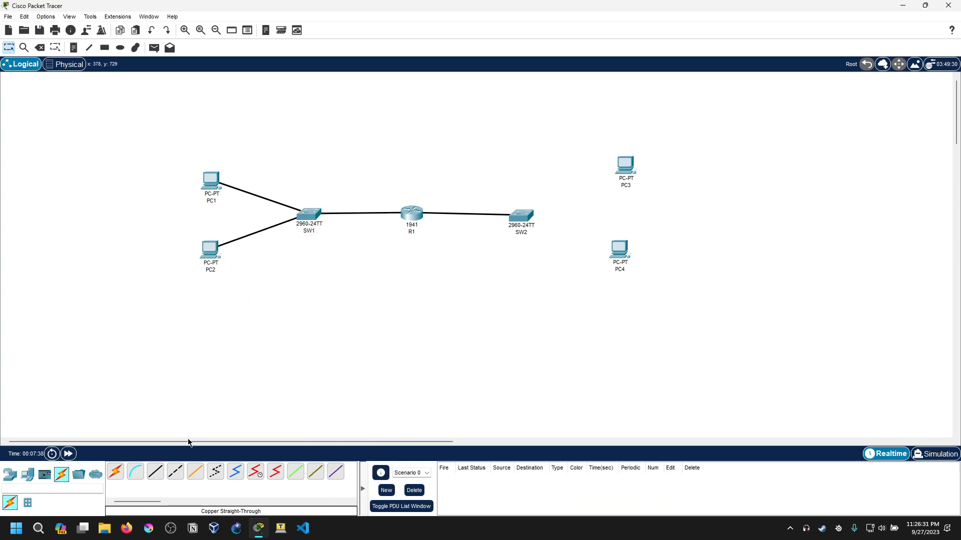
Connect FastEthernet0/1 on SW2 to PC3 with a Copper Straight-Through cable
{"action": "left_click", "coordinate": [164, 473]}
{"action": "left_click", "coordinate": [522, 218]}
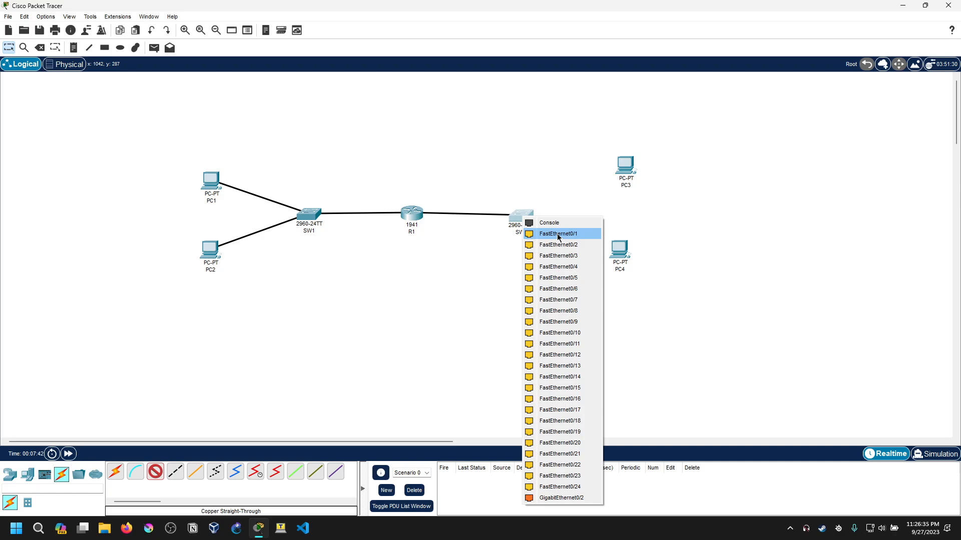
{"action": "left_click", "coordinate": [558, 234]}
{"action": "left_click", "coordinate": [625, 165]}
{"action": "left_click", "coordinate": [645, 211]}
Connect SW2 to PC4 with a Copper Straight-Through cable and shift R1 slightly to line up with the switches
{"action": "left_click", "coordinate": [155, 472]}
{"action": "left_click", "coordinate": [520, 216]}
{"action": "left_click", "coordinate": [555, 248]}
{"action": "left_click", "coordinate": [617, 249]}
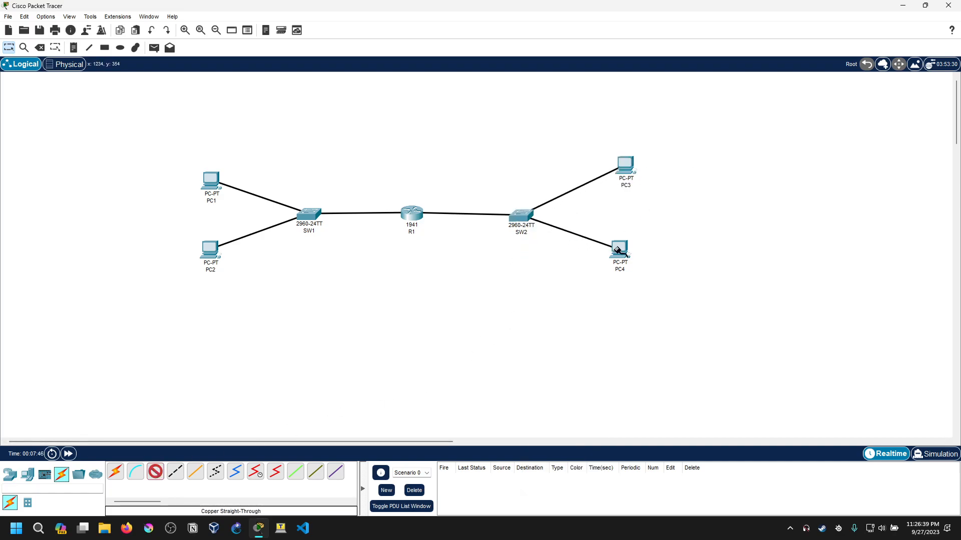
{"action": "left_click", "coordinate": [618, 249]}
{"action": "left_click", "coordinate": [656, 293]}
{"action": "left_click_drag", "start_coordinate": [403, 217], "coordinate": [407, 221]}
Enable Show Link Lights in the interface preferences
{"action": "left_click", "coordinate": [69, 16]}
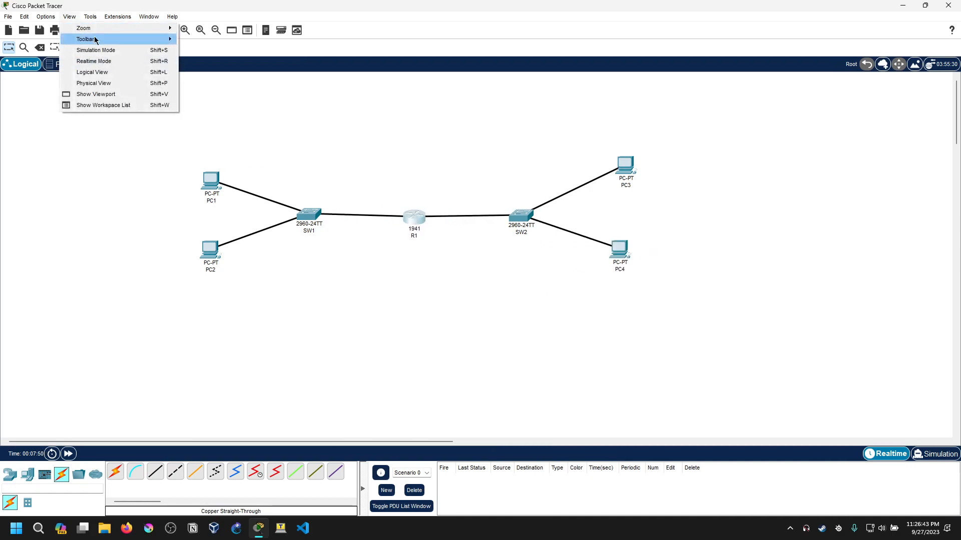
{"action": "mouse_move", "coordinate": [81, 25]}
{"action": "left_click", "coordinate": [52, 17]}
{"action": "left_click", "coordinate": [53, 17]}
{"action": "left_click", "coordinate": [55, 28]}
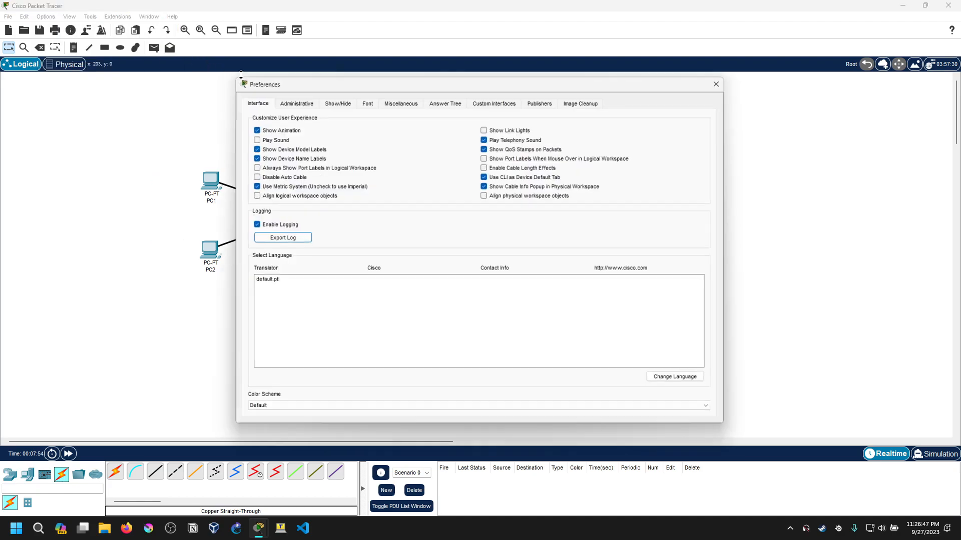
{"action": "left_click", "coordinate": [493, 128]}
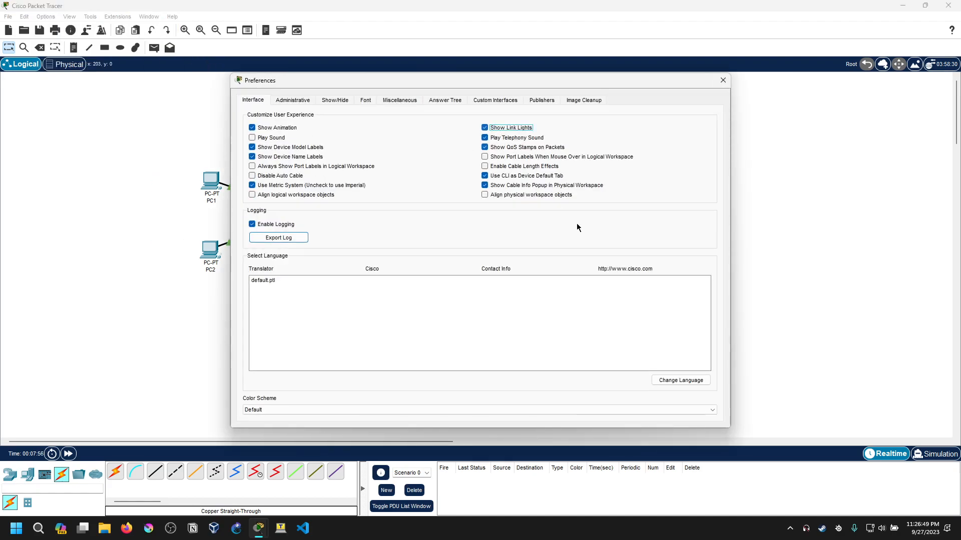
{"action": "left_click", "coordinate": [722, 81]}
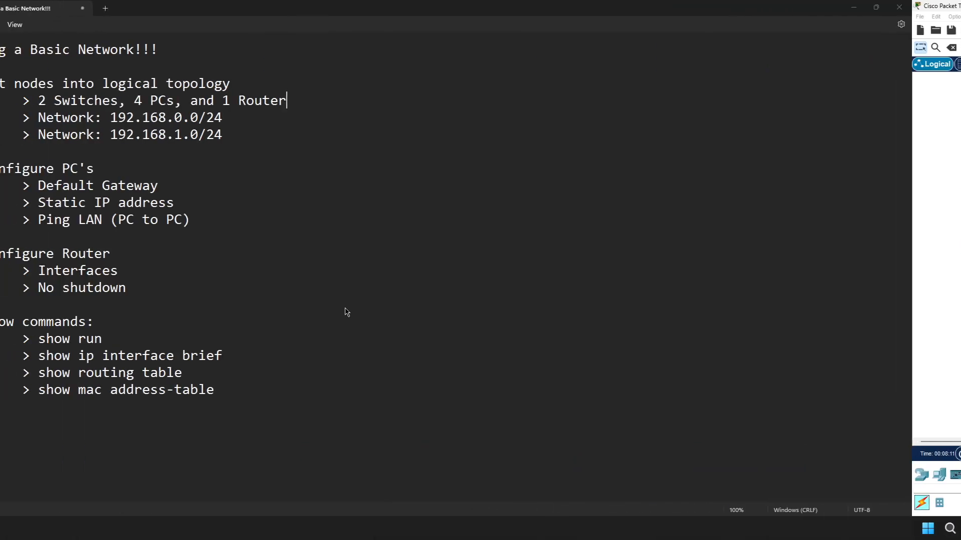
In the text outline, change the two network entries to 192.168.1.0/24 and 192.168.2.0/24
{"action": "left_click_drag", "start_coordinate": [88, 117], "coordinate": [271, 113]}
{"action": "left_click_drag", "start_coordinate": [88, 127], "coordinate": [281, 112]}
{"action": "left_click_drag", "start_coordinate": [91, 137], "coordinate": [281, 135]}
{"action": "left_click", "coordinate": [281, 136]}
{"action": "left_click_drag", "start_coordinate": [159, 118], "coordinate": [249, 119]}
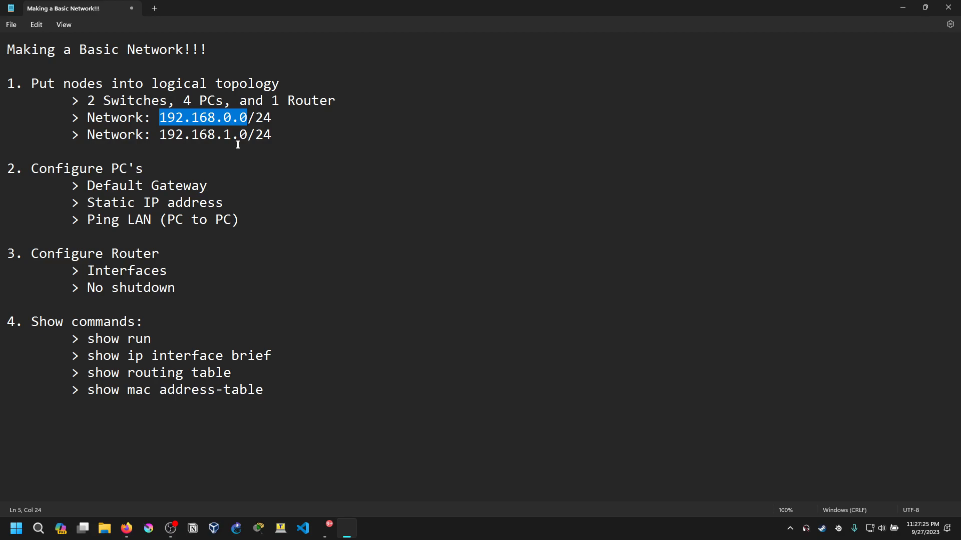
{"action": "left_click", "coordinate": [232, 124]}
{"action": "key", "text": "BackSpace"}
{"action": "type", "text": "1"}
{"action": "key", "text": "BackSpace"}
{"action": "type", "text": "2"}
{"action": "left_click", "coordinate": [287, 138]}
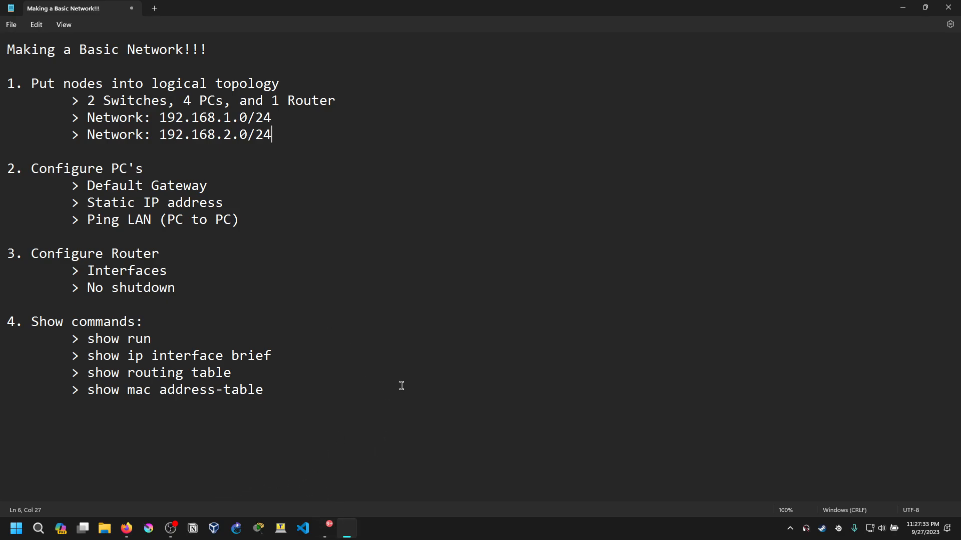
Switch to Packet Tracer and place the notes 192.168.1.0 between SW1 and R1 and 192.168.2.0 between R1 and SW2
{"action": "key", "text": "ctrl+super+Right"}
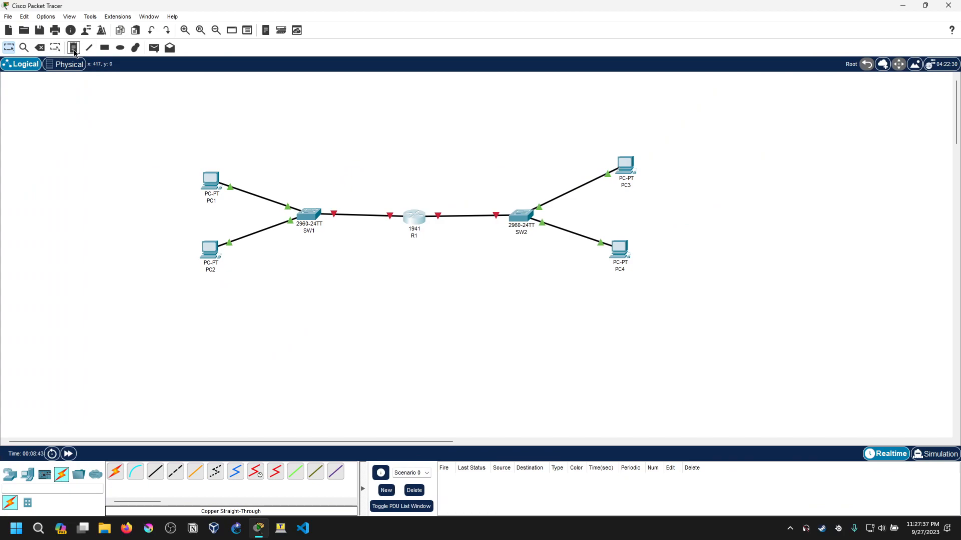
{"action": "left_click", "coordinate": [73, 48]}
{"action": "left_click", "coordinate": [326, 241]}
{"action": "type", "text": "192.168.1.0"}
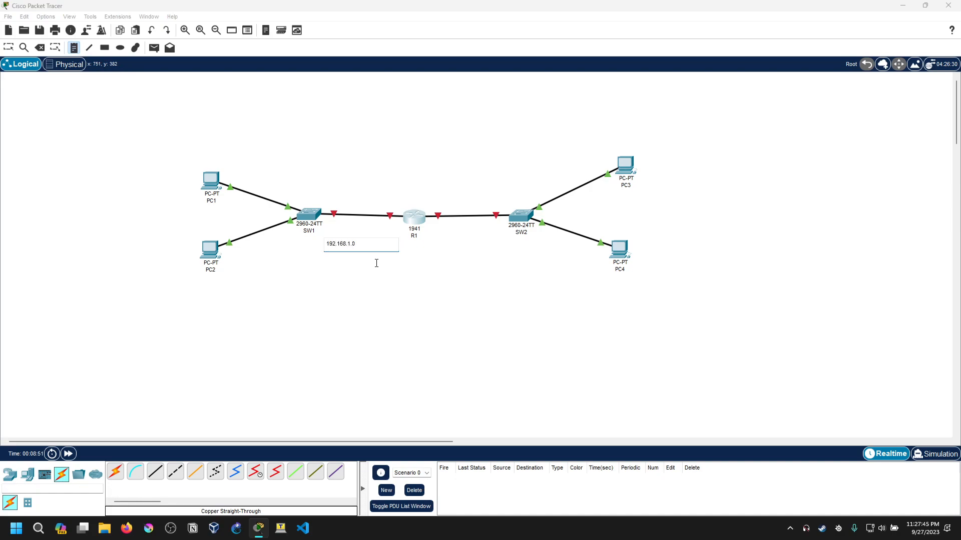
{"action": "key", "text": "Return"}
{"action": "left_click", "coordinate": [460, 264]}
{"action": "type", "text": "192.168.2.0"}
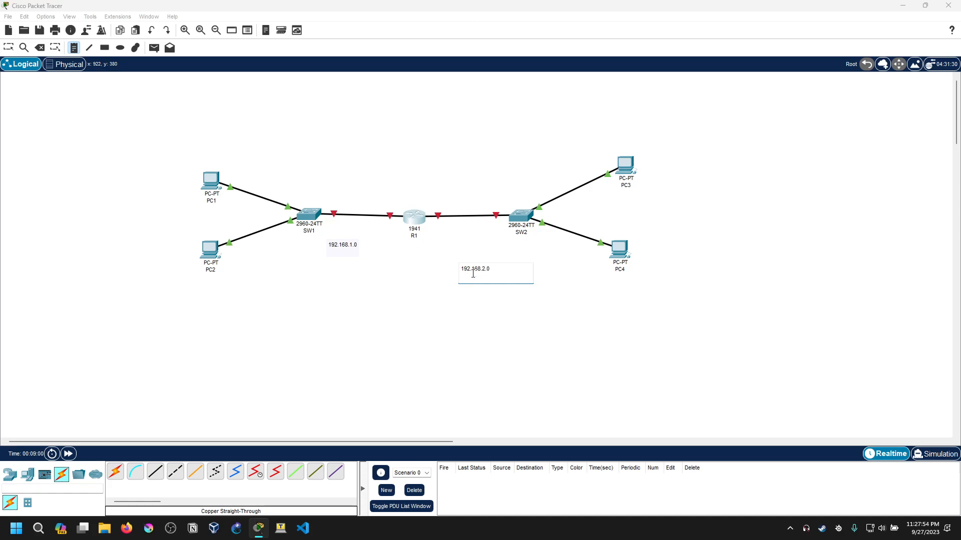
{"action": "left_click", "coordinate": [445, 313]}
Move the 192.168.2.0 and 192.168.1.0 notes up closer to their switch-to-router links
{"action": "left_click", "coordinate": [75, 49]}
{"action": "left_click", "coordinate": [480, 262]}
{"action": "left_click", "coordinate": [9, 48]}
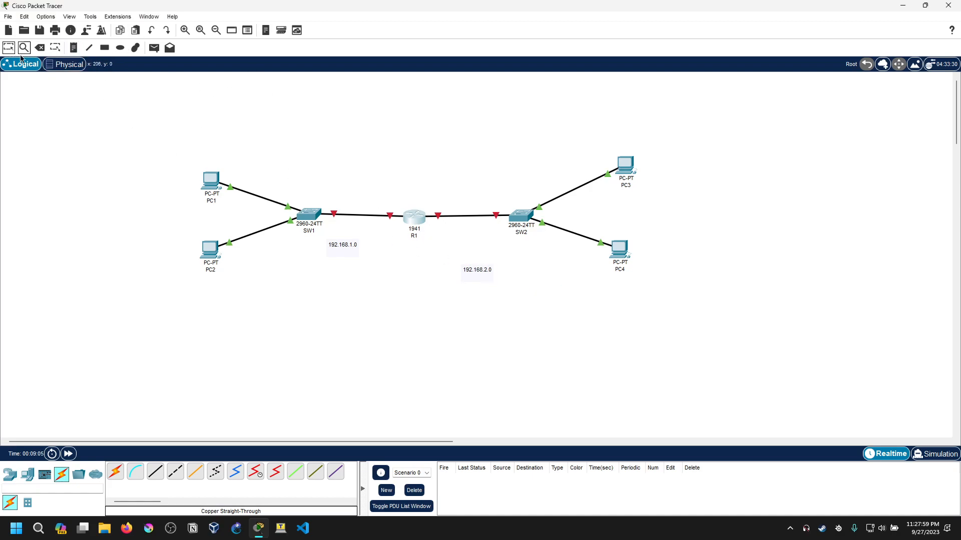
{"action": "left_click_drag", "start_coordinate": [481, 270], "coordinate": [479, 242]}
{"action": "left_click_drag", "start_coordinate": [339, 248], "coordinate": [352, 241]}
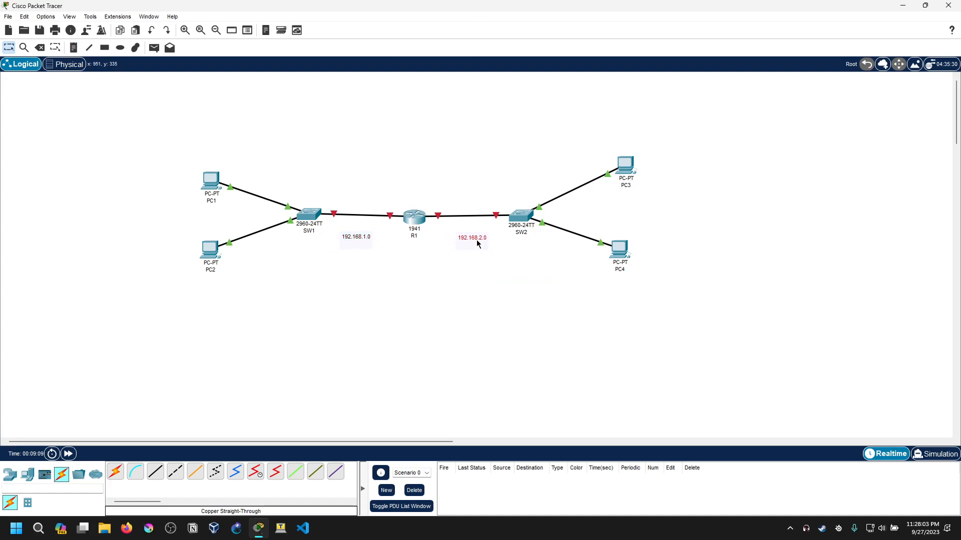
Draw one unfilled rectangle around PC1, PC2 and SW1 and another around PC3, PC4 and SW2
{"action": "left_click", "coordinate": [105, 47]}
{"action": "left_click_drag", "start_coordinate": [158, 147], "coordinate": [374, 324]}
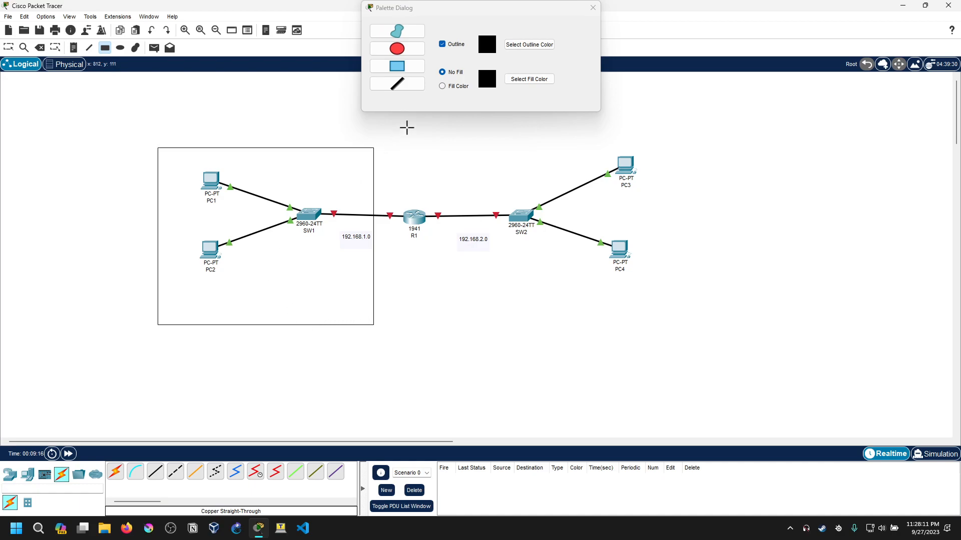
{"action": "left_click_drag", "start_coordinate": [462, 139], "coordinate": [684, 324]}
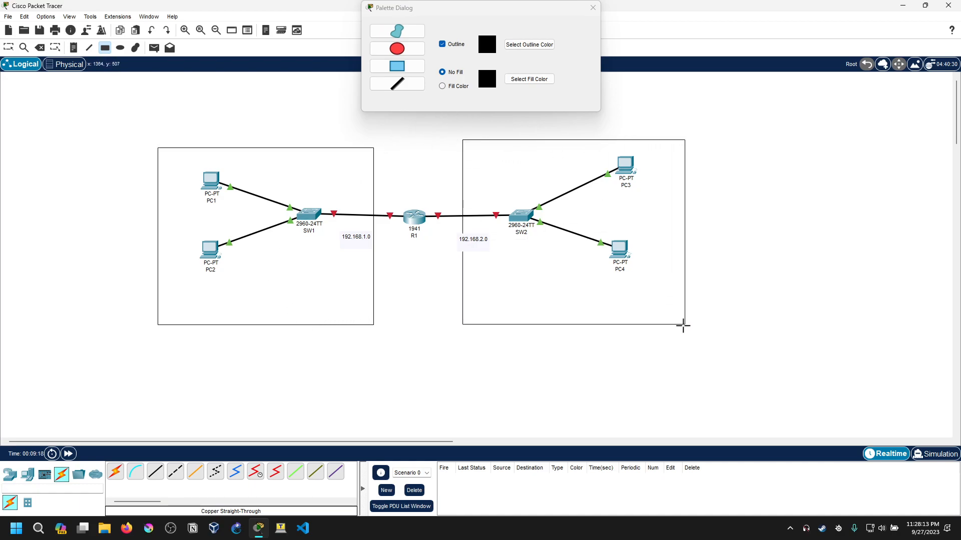
{"action": "left_click", "coordinate": [592, 7]}
Reposition the two subnet notes so each sits inside the edge of its own rectangle
{"action": "left_click", "coordinate": [9, 48]}
{"action": "left_click_drag", "start_coordinate": [481, 244], "coordinate": [487, 238]}
{"action": "left_click", "coordinate": [470, 268]}
{"action": "left_click_drag", "start_coordinate": [362, 239], "coordinate": [359, 236]}
{"action": "left_click", "coordinate": [441, 259]}
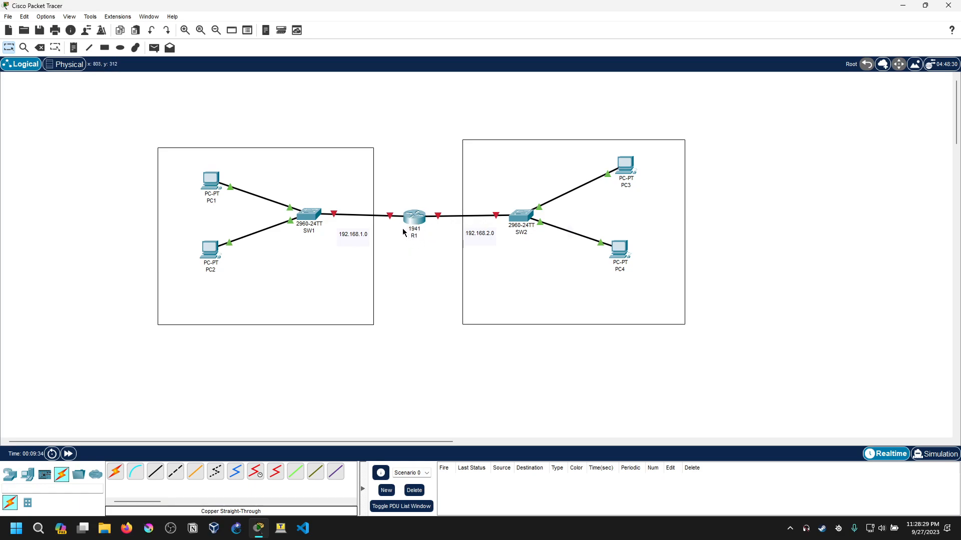
Add a .1 note beside each of R1's two link ends and nudge the subnet notes up toward the links
{"action": "left_click", "coordinate": [74, 48]}
{"action": "left_click", "coordinate": [399, 225]}
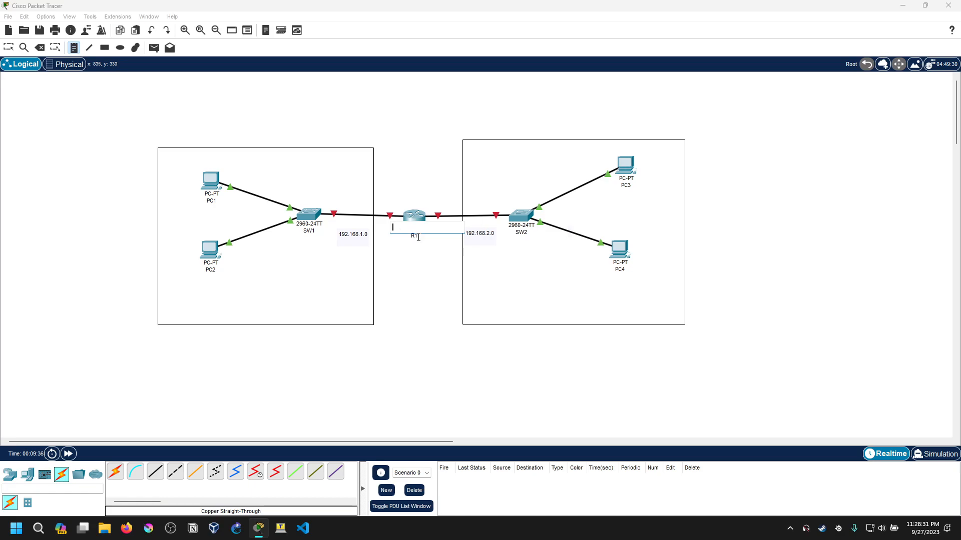
{"action": "type", "text": ".1"}
{"action": "left_click", "coordinate": [434, 248]}
{"action": "type", "text": ".1"}
{"action": "left_click", "coordinate": [73, 48]}
{"action": "left_click", "coordinate": [9, 49]}
{"action": "left_click_drag", "start_coordinate": [440, 255], "coordinate": [432, 228]}
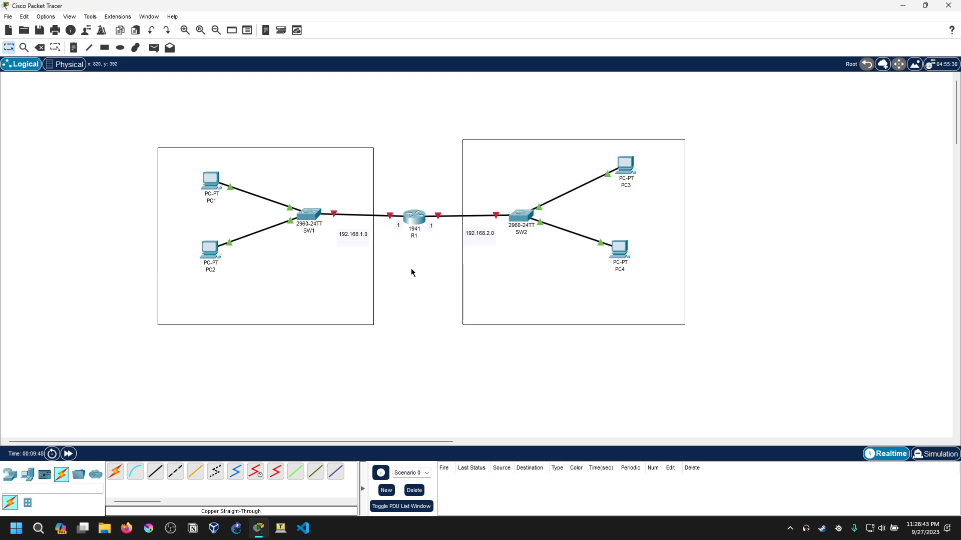
{"action": "left_click_drag", "start_coordinate": [362, 240], "coordinate": [363, 233]}
{"action": "left_click_drag", "start_coordinate": [485, 232], "coordinate": [484, 231]}
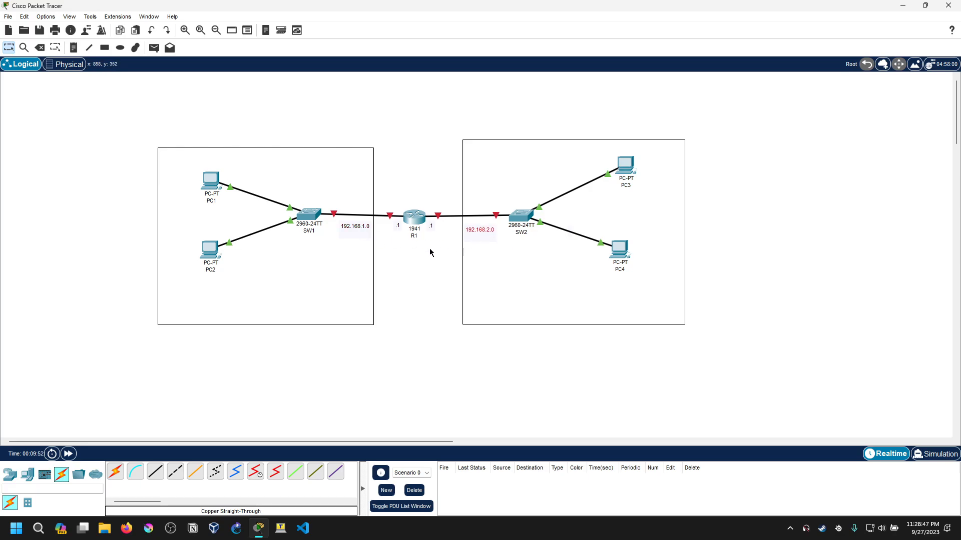
Open the IP configuration of PC1
{"action": "left_click", "coordinate": [215, 184]}
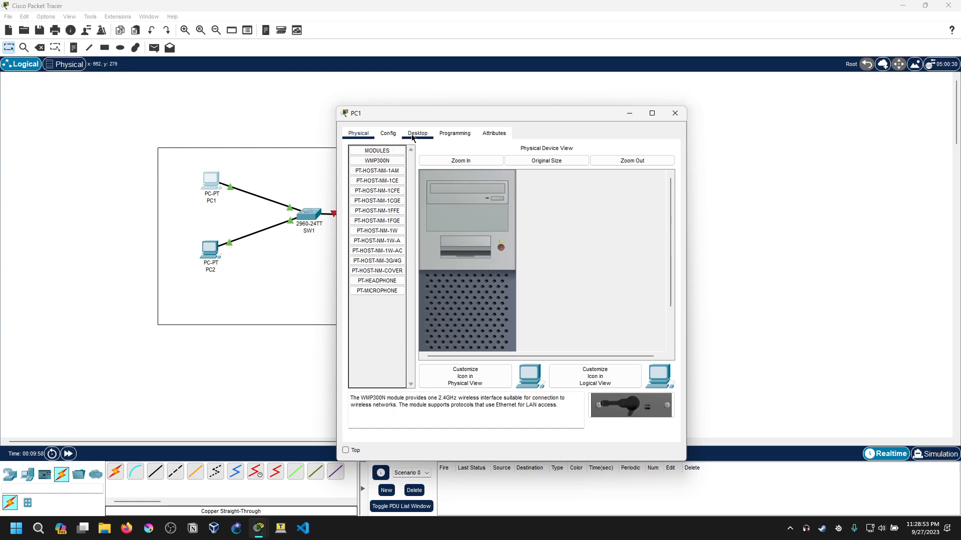
{"action": "left_click", "coordinate": [414, 136]}
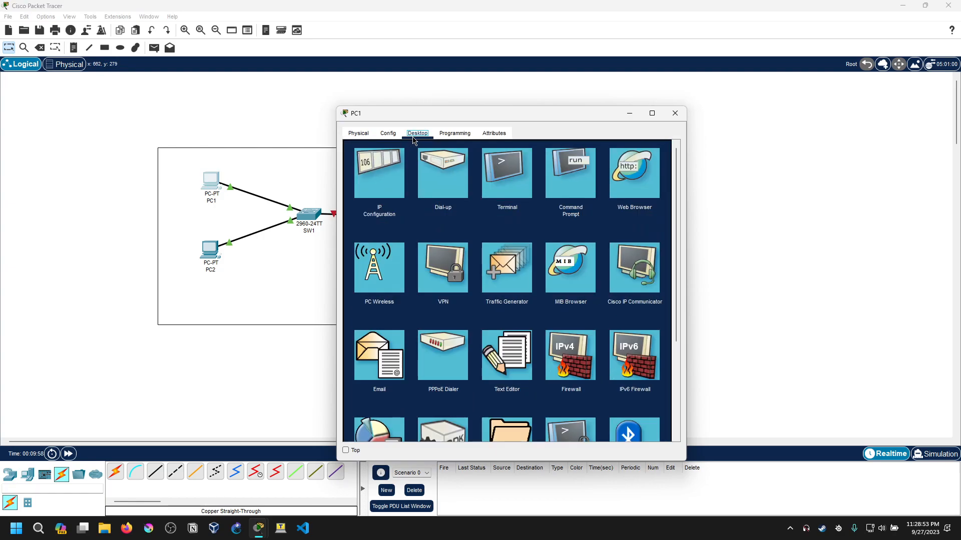
{"action": "left_click", "coordinate": [379, 183]}
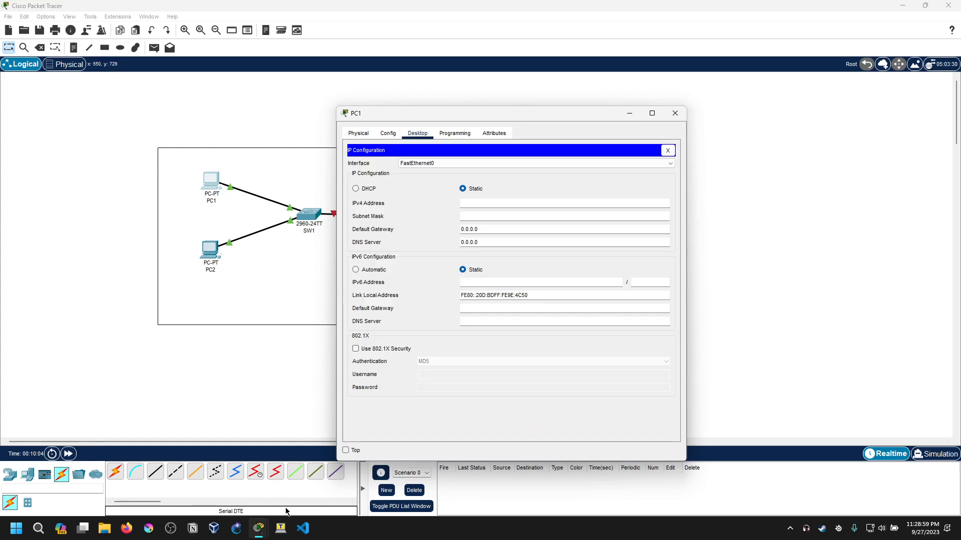
Switch to the text outline and review the PC configuration tasks and the listed show commands
{"action": "key", "text": "ctrl+super+Left"}
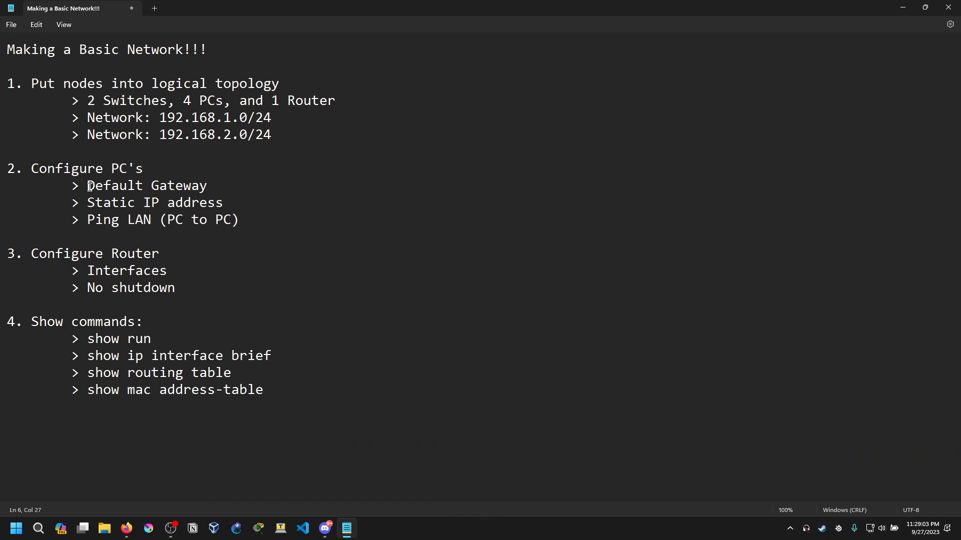
{"action": "left_click_drag", "start_coordinate": [86, 186], "coordinate": [211, 187]}
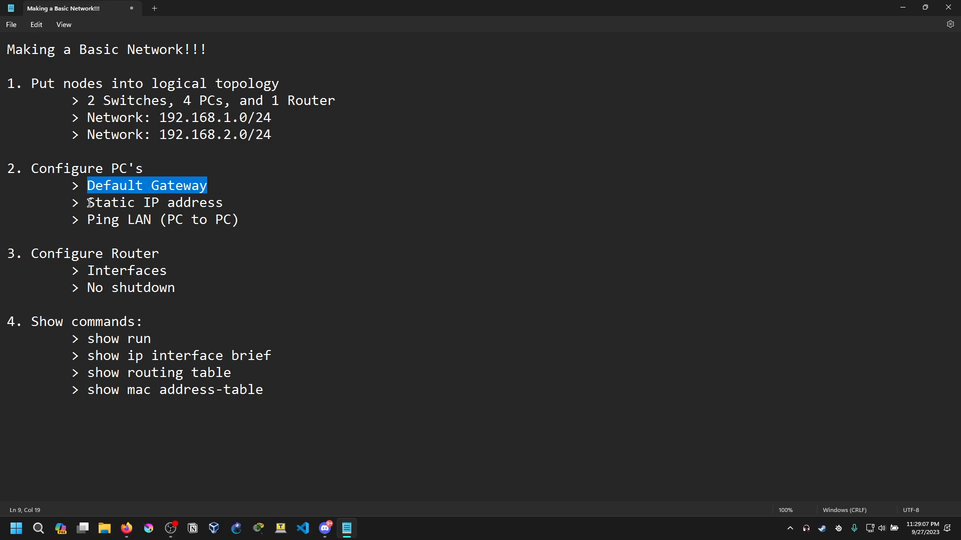
{"action": "left_click_drag", "start_coordinate": [87, 204], "coordinate": [254, 206]}
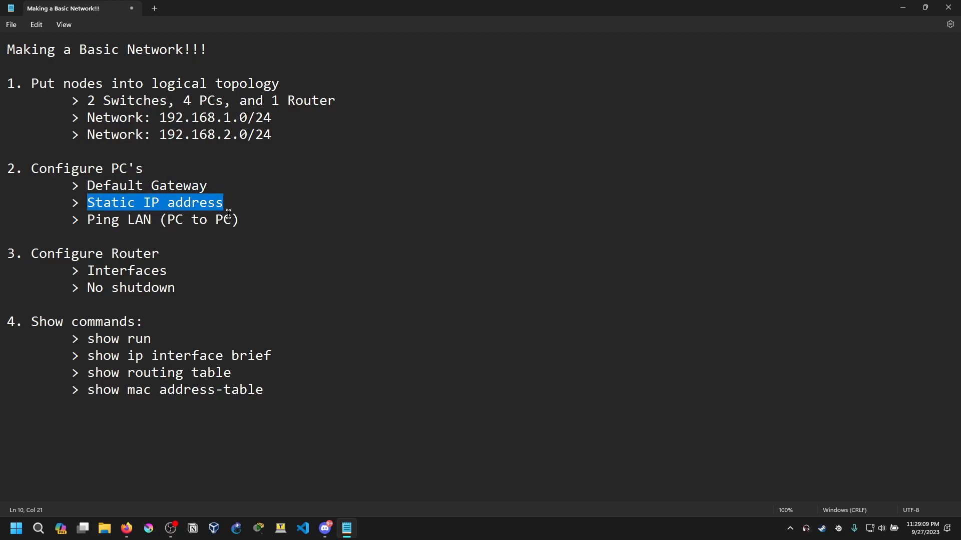
{"action": "left_click_drag", "start_coordinate": [90, 220], "coordinate": [253, 222]}
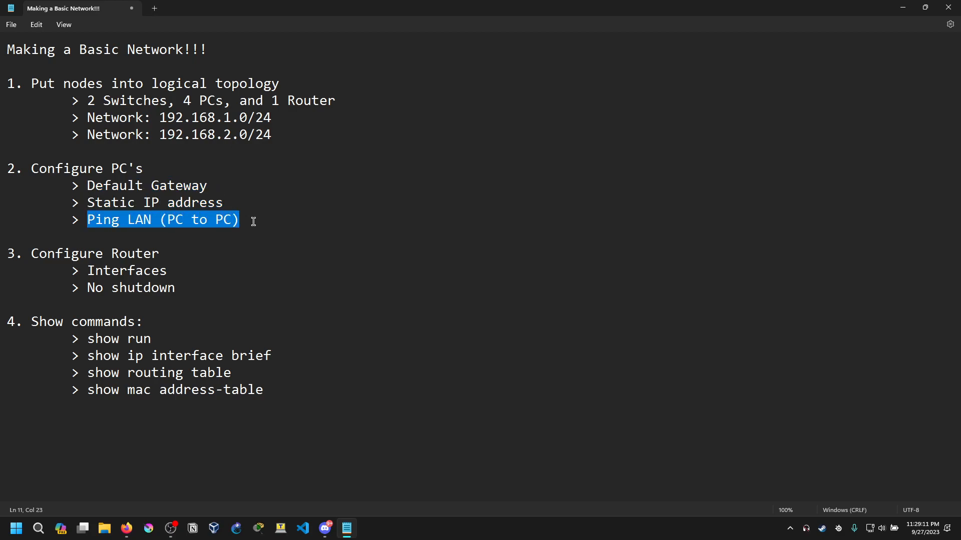
{"action": "left_click", "coordinate": [253, 222]}
{"action": "left_click_drag", "start_coordinate": [167, 221], "coordinate": [232, 221]}
{"action": "left_click", "coordinate": [241, 222]}
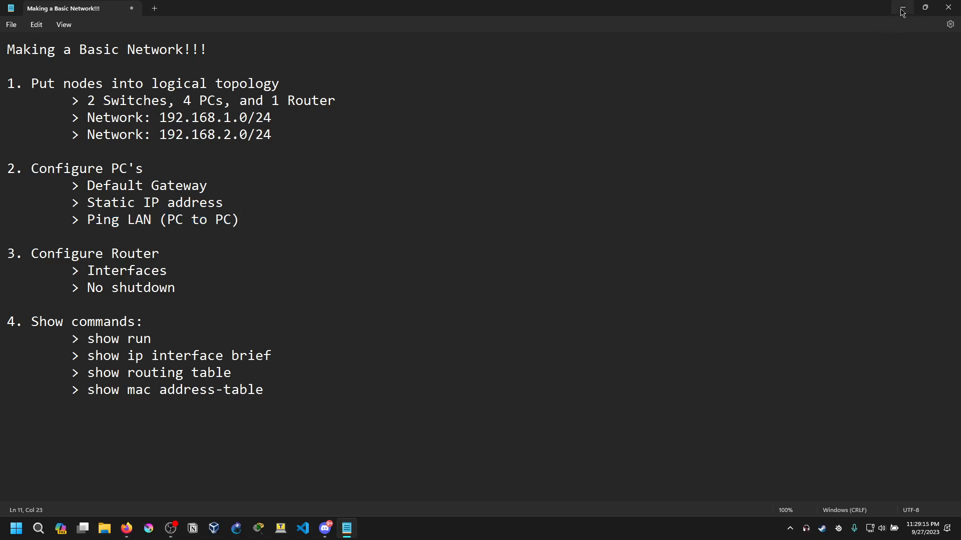
{"action": "left_click_drag", "start_coordinate": [88, 391], "coordinate": [273, 395]}
{"action": "left_click", "coordinate": [273, 395]}
{"action": "left_click", "coordinate": [903, 16]}
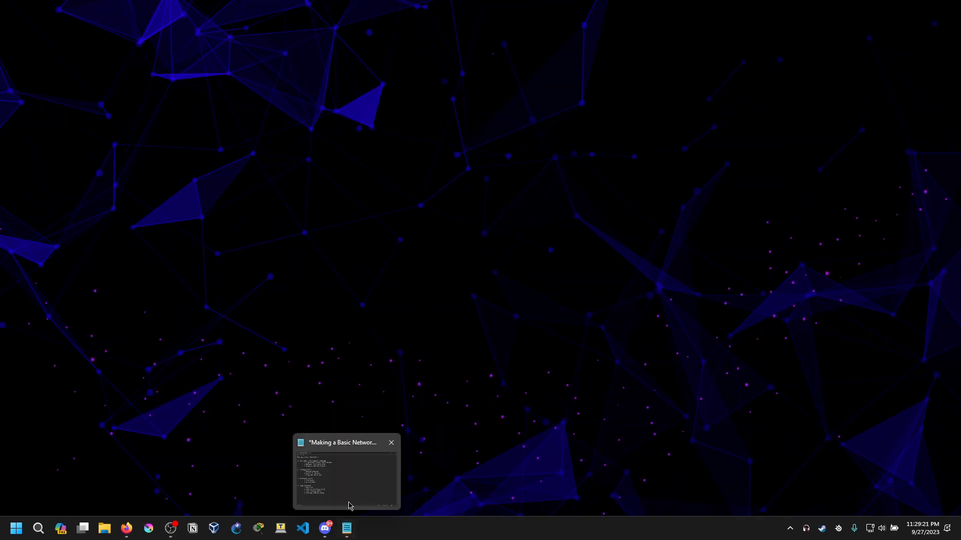
{"action": "left_click", "coordinate": [347, 528]}
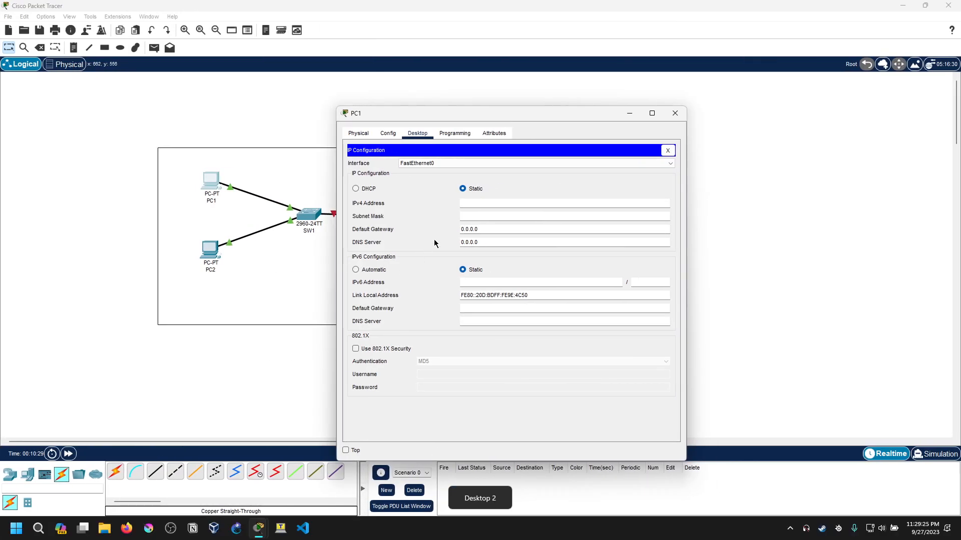
Give PC1 the static IPv4 address 192.168.1.10, subnet mask 255.255.255.0 and default gateway 192.168.1.1, and close its window
{"action": "left_click_drag", "start_coordinate": [450, 117], "coordinate": [487, 76]}
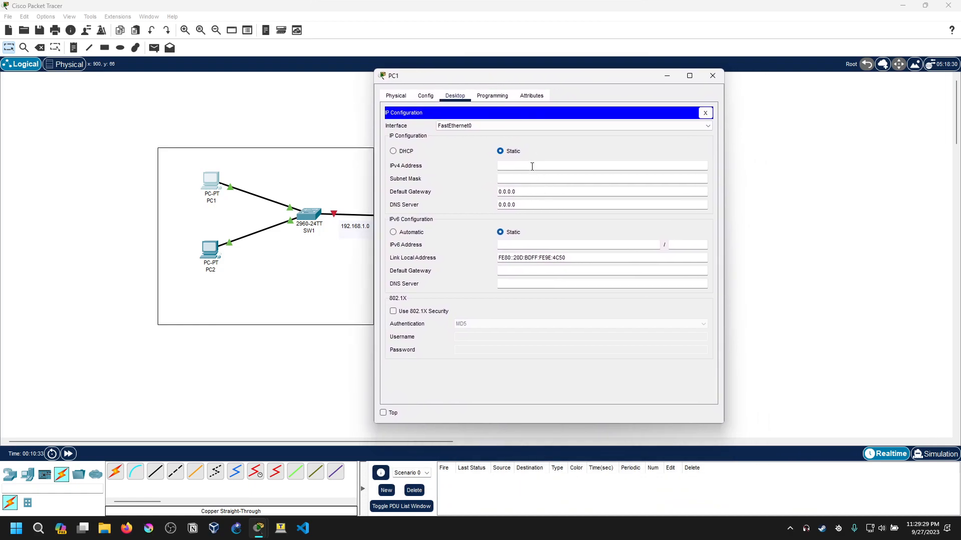
{"action": "type", "text": "192.168.1.10"}
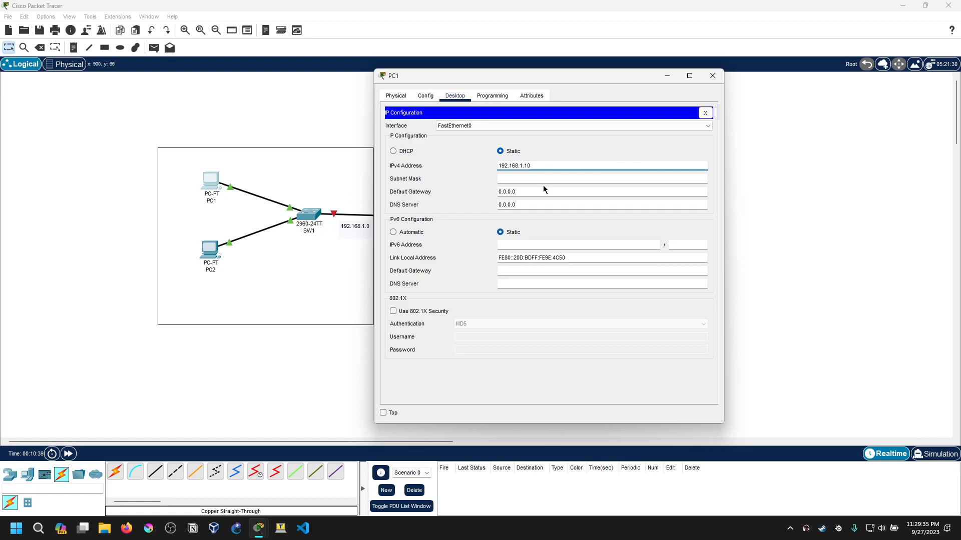
{"action": "left_click", "coordinate": [550, 177]}
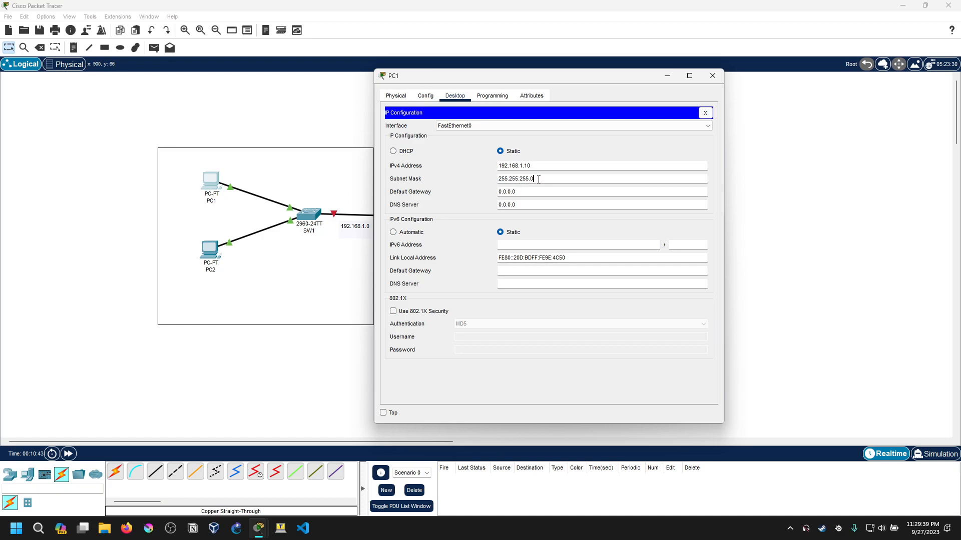
{"action": "left_click", "coordinate": [529, 193]}
{"action": "left_click_drag", "start_coordinate": [582, 77], "coordinate": [653, 82]}
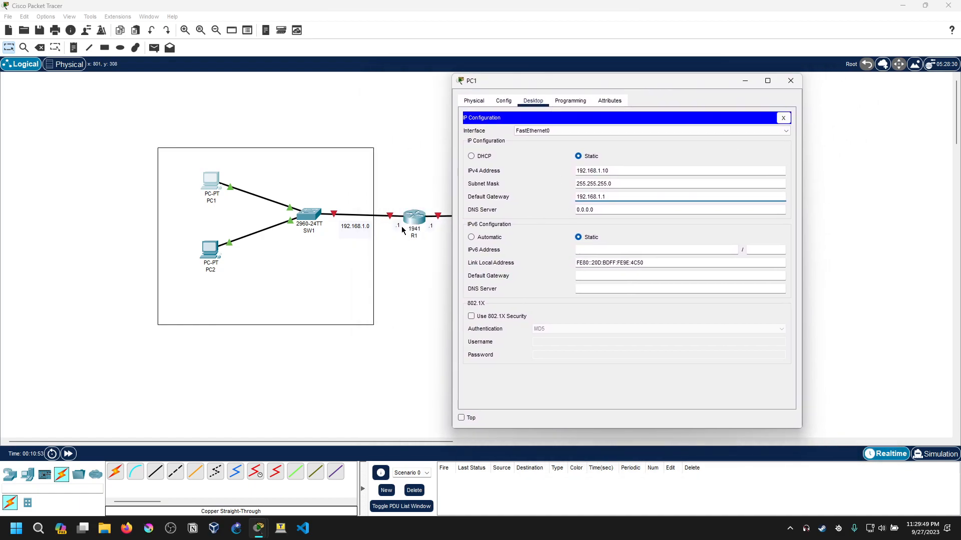
{"action": "left_click", "coordinate": [603, 219]}
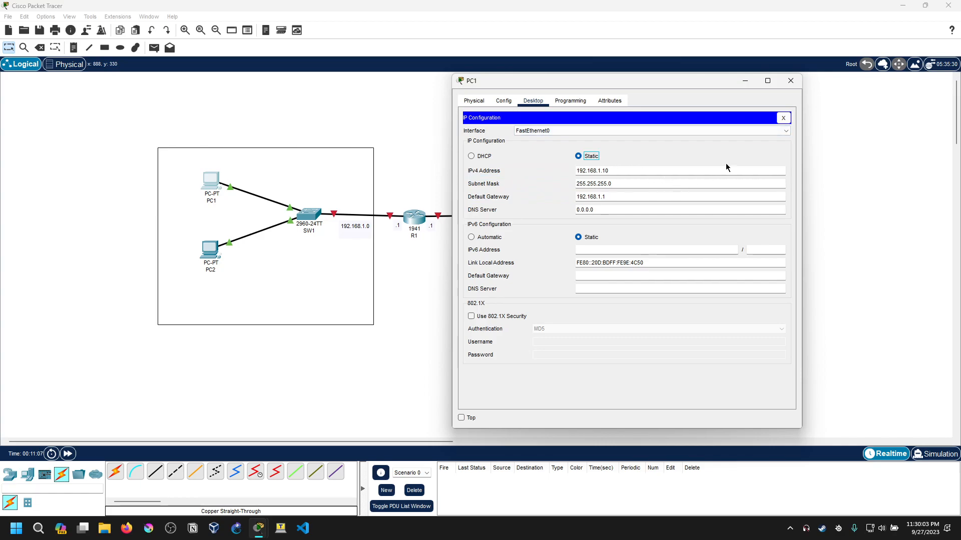
{"action": "left_click", "coordinate": [784, 117]}
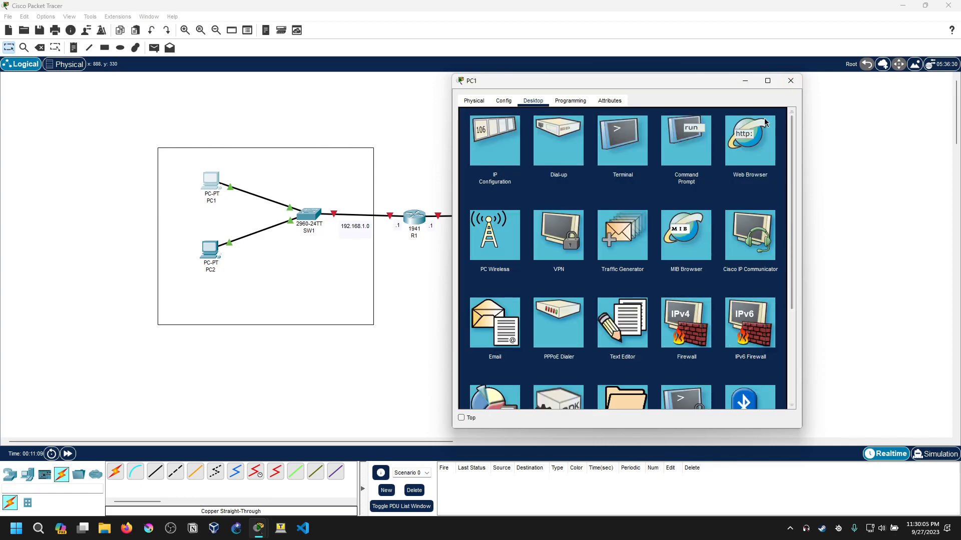
{"action": "left_click", "coordinate": [790, 81]}
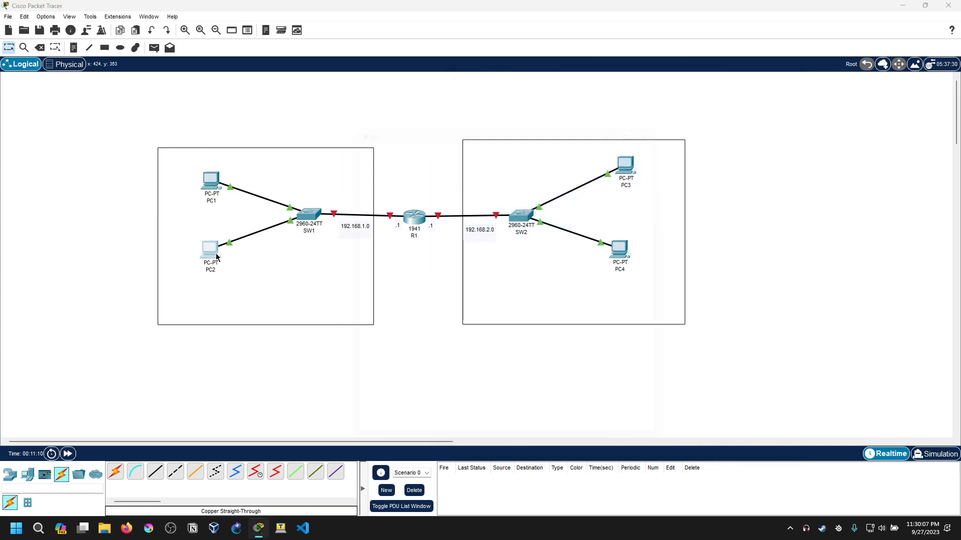
Configure PC2 with IPv4 address 192.168.10.20, subnet mask 255.255.255.0 and default gateway 192.168.1.1
{"action": "left_click", "coordinate": [211, 251]}
{"action": "left_click", "coordinate": [417, 133]}
{"action": "left_click", "coordinate": [390, 177]}
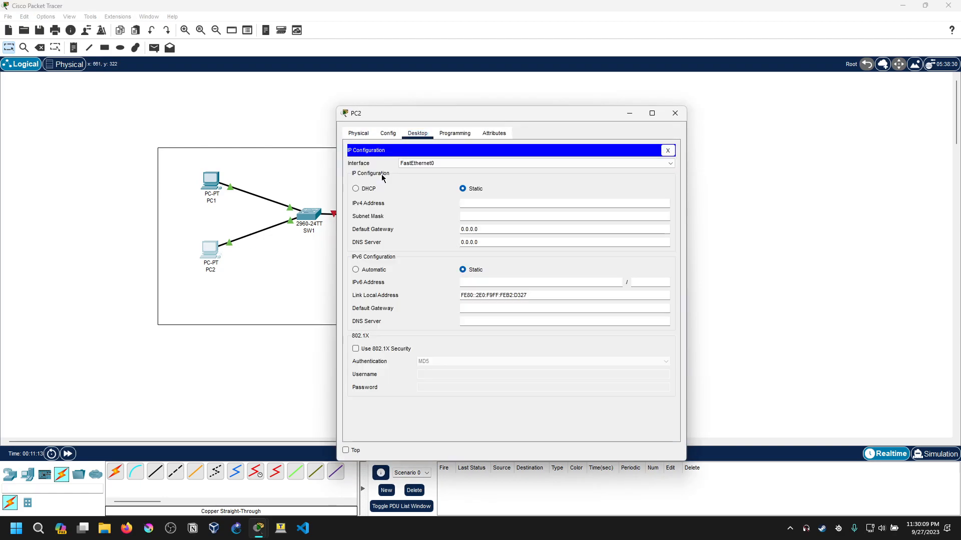
{"action": "left_click", "coordinate": [483, 202]}
{"action": "left_click_drag", "start_coordinate": [473, 113], "coordinate": [527, 113]}
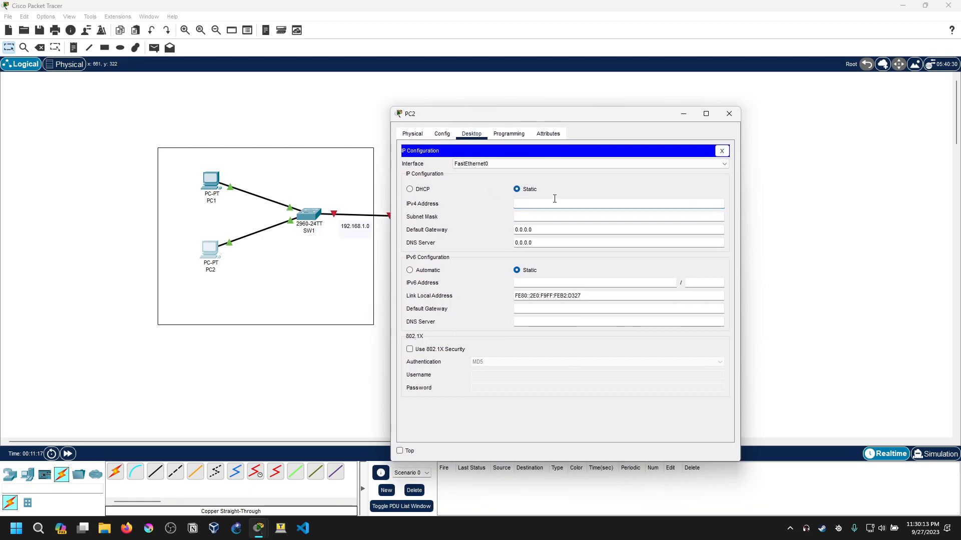
{"action": "type", "text": "192.168.10.20"}
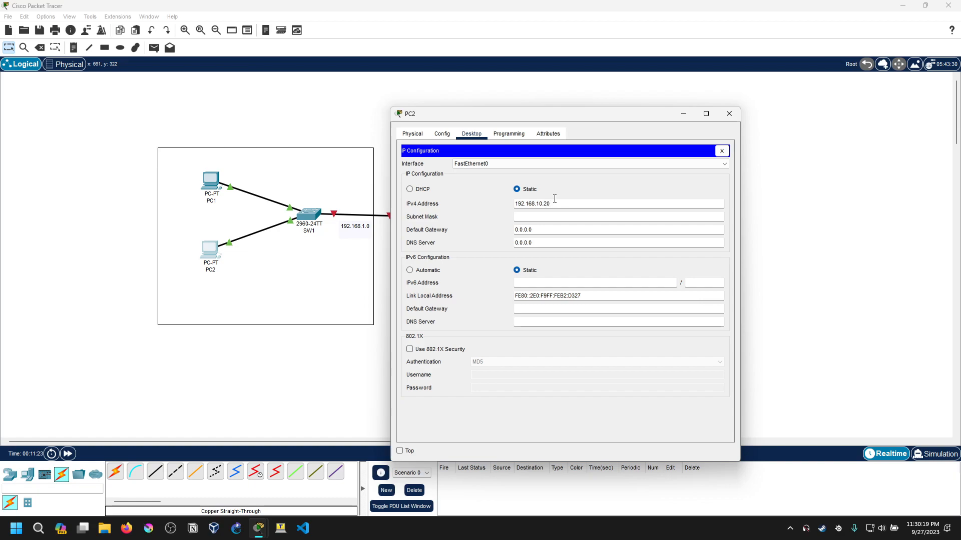
{"action": "left_click", "coordinate": [572, 215]}
{"action": "double_click", "coordinate": [522, 228]}
{"action": "type", "text": "192.168.1.1"}
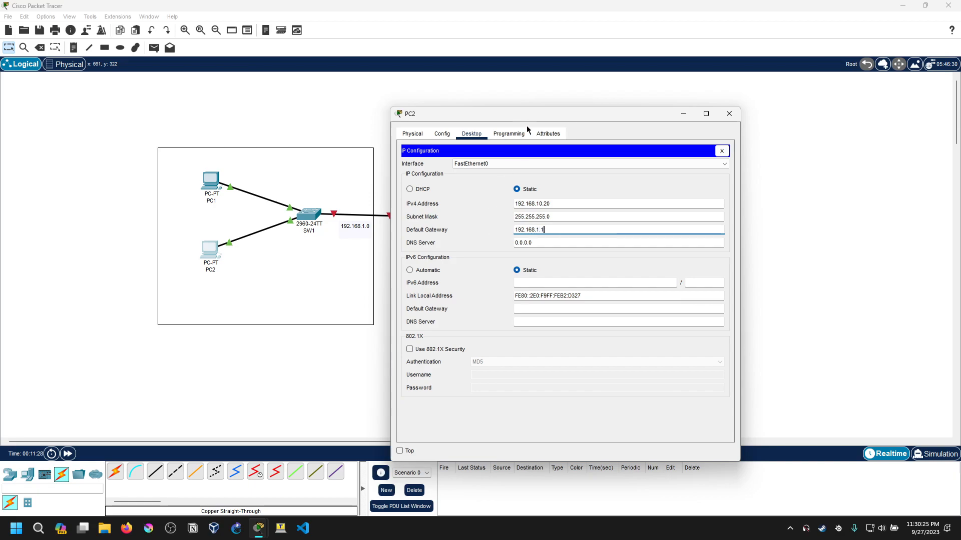
{"action": "left_click_drag", "start_coordinate": [529, 116], "coordinate": [538, 117]}
Correct PC2's IPv4 address to 192.168.1.20 and close its window
{"action": "left_click", "coordinate": [551, 205]}
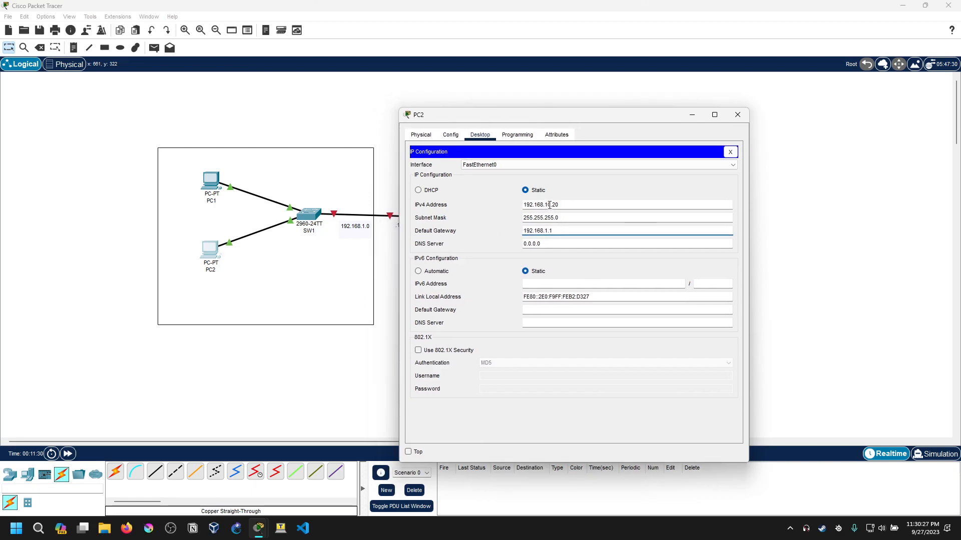
{"action": "key", "text": "BackSpace"}
{"action": "key", "text": "BackSpace"}
{"action": "left_click", "coordinate": [564, 232]}
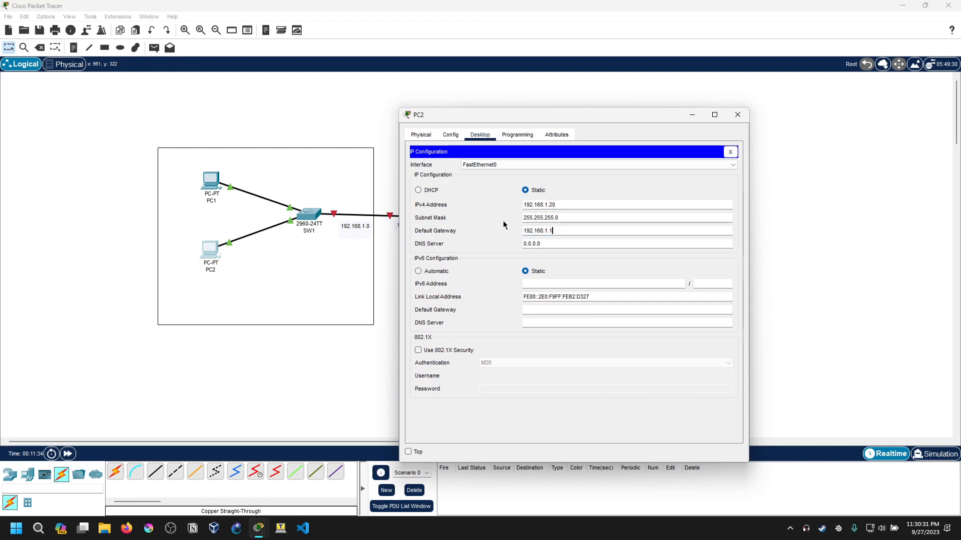
{"action": "left_click", "coordinate": [738, 114]}
Open the Command Prompt of PC1 and move its window clear of the PC1 and SW1 icons
{"action": "left_click", "coordinate": [235, 191]}
{"action": "left_click", "coordinate": [215, 183]}
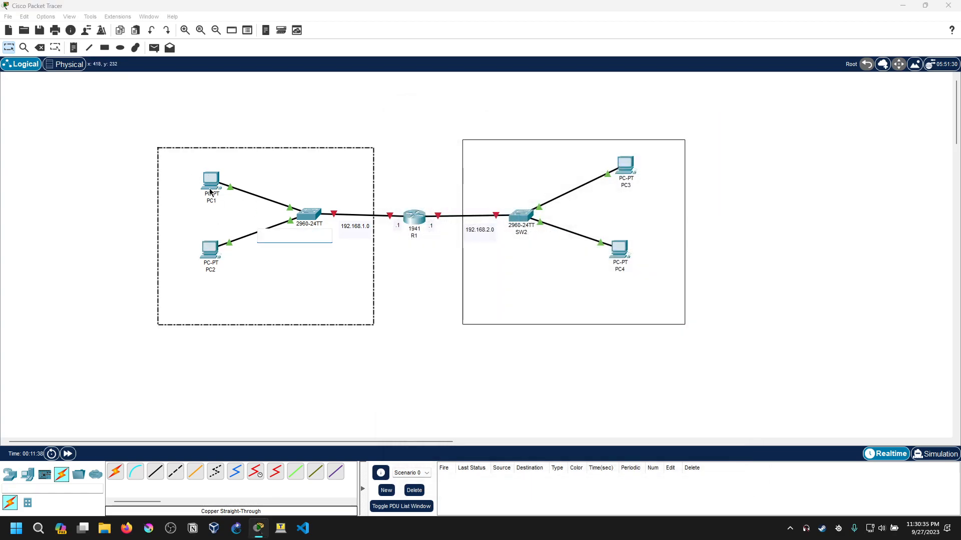
{"action": "left_click", "coordinate": [10, 51]}
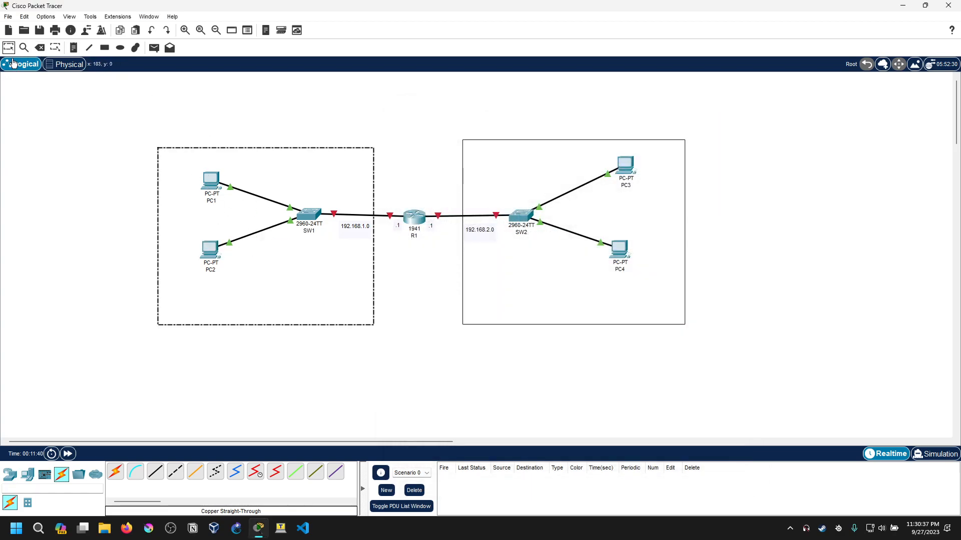
{"action": "left_click", "coordinate": [210, 182]}
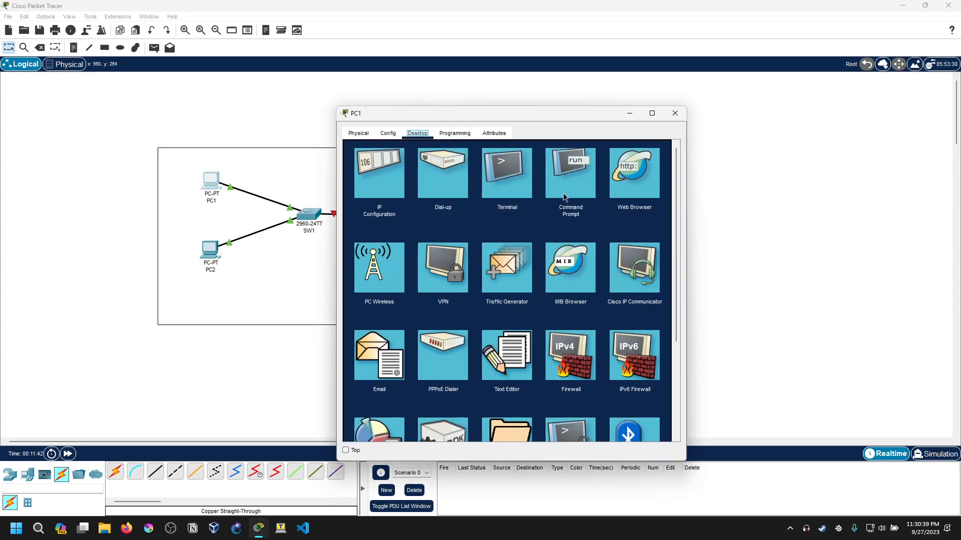
{"action": "left_click", "coordinate": [565, 199]}
{"action": "left_click_drag", "start_coordinate": [481, 118], "coordinate": [593, 97]}
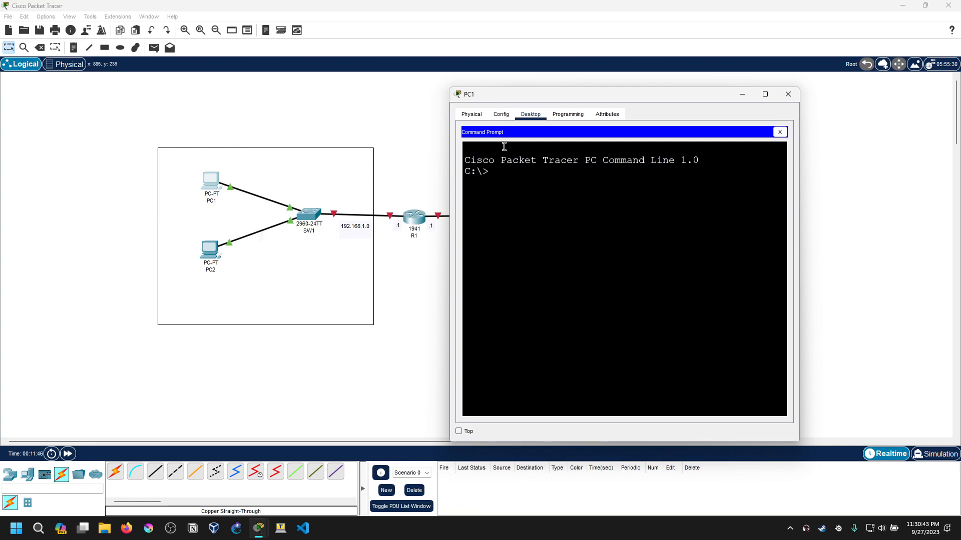
Open the command line of SW1 and enter privileged EXEC mode with en
{"action": "left_click", "coordinate": [307, 217]}
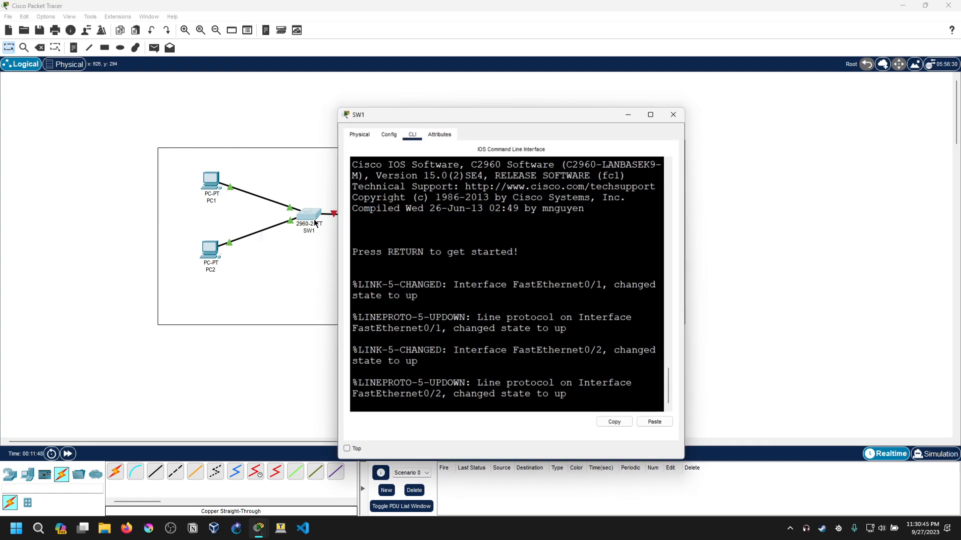
{"action": "left_click_drag", "start_coordinate": [404, 123], "coordinate": [466, 86]}
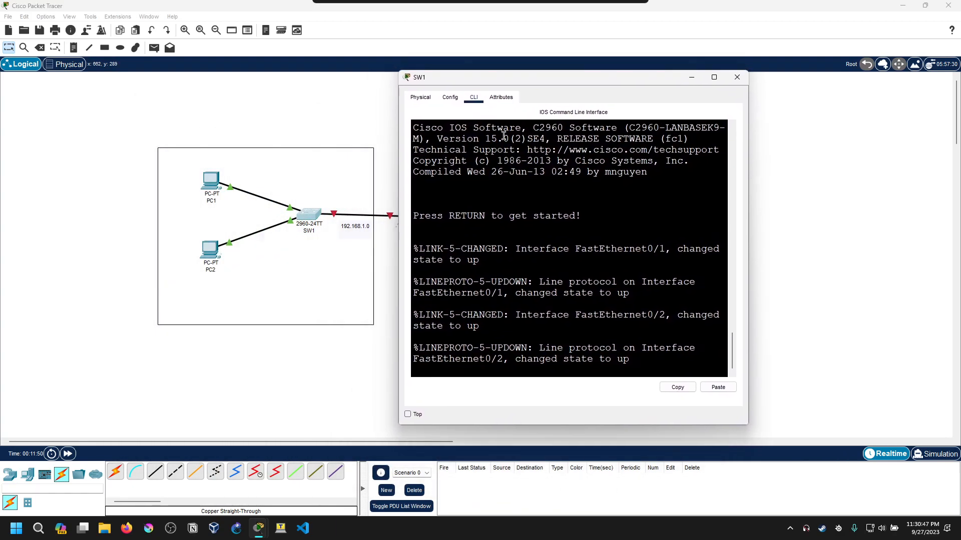
{"action": "key", "text": "Return"}
{"action": "key", "text": "Return"}
{"action": "type", "text": "en"}
{"action": "key", "text": "Return"}
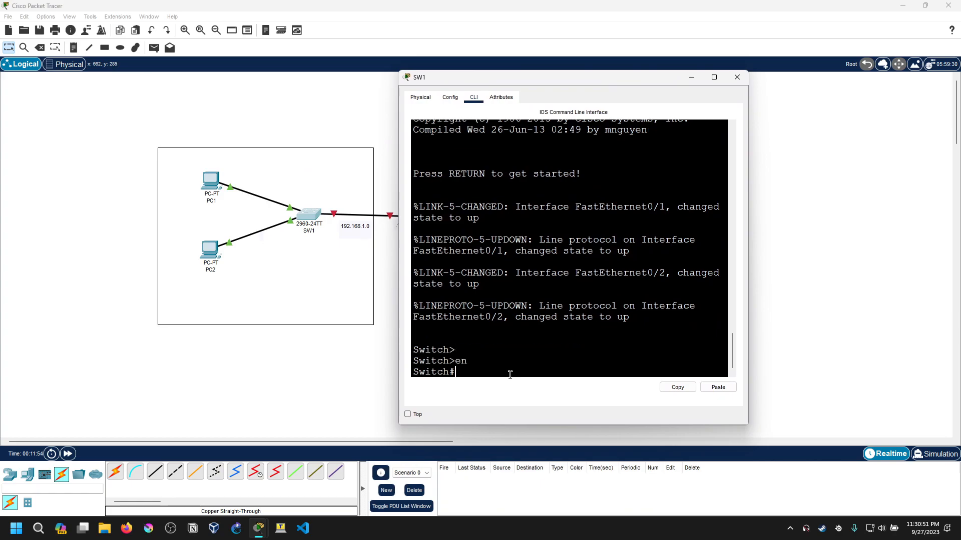
Consult the text outline and display SW1's MAC address table with sh mac address-table, examining the learned entries
{"action": "key", "text": "ctrl+super+Left"}
{"action": "left_click_drag", "start_coordinate": [83, 397], "coordinate": [270, 392]}
{"action": "left_click", "coordinate": [271, 392]}
{"action": "key", "text": "ctrl+super+Right"}
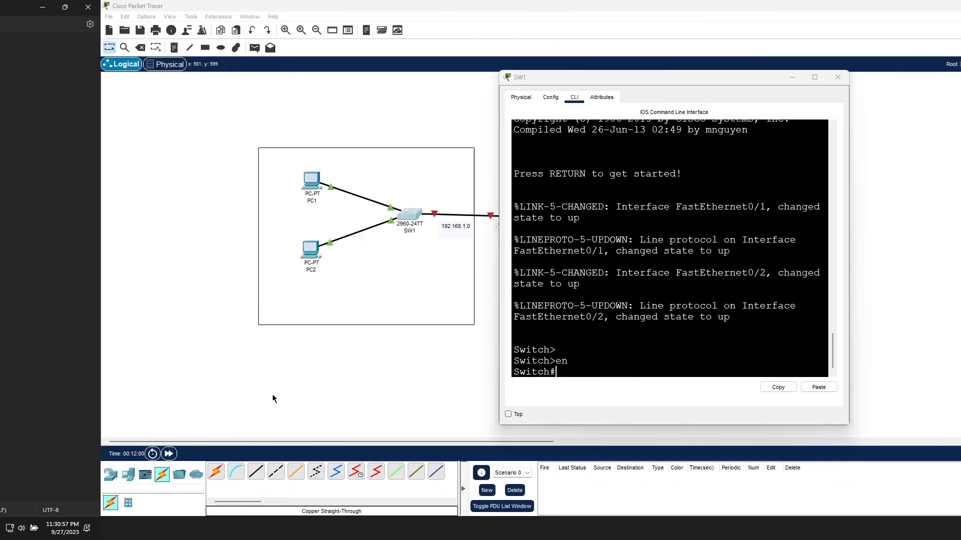
{"action": "type", "text": "sh"}
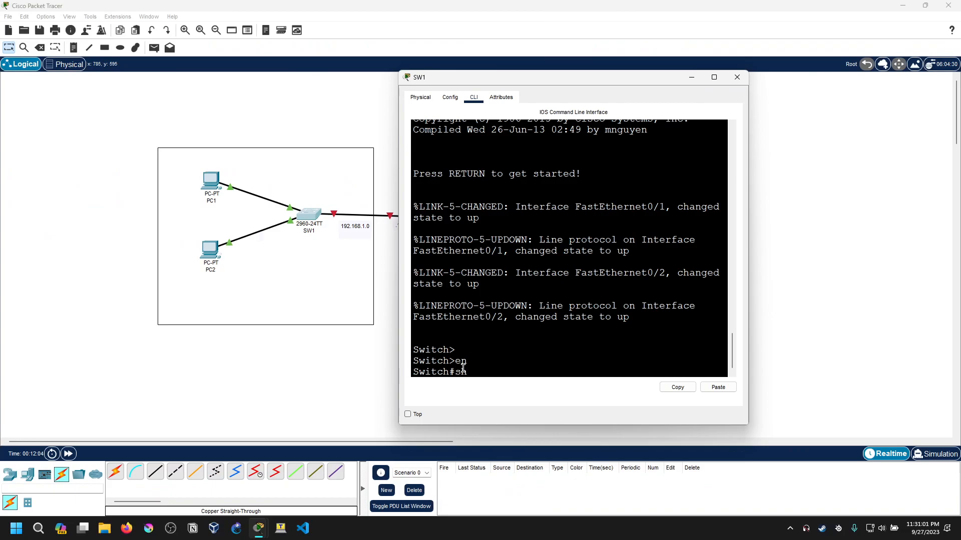
{"action": "type", "text": " mac"}
{"action": "key", "text": "Tab"}
{"action": "type", "text": "ad"}
{"action": "key", "text": "Tab"}
{"action": "key", "text": "Return"}
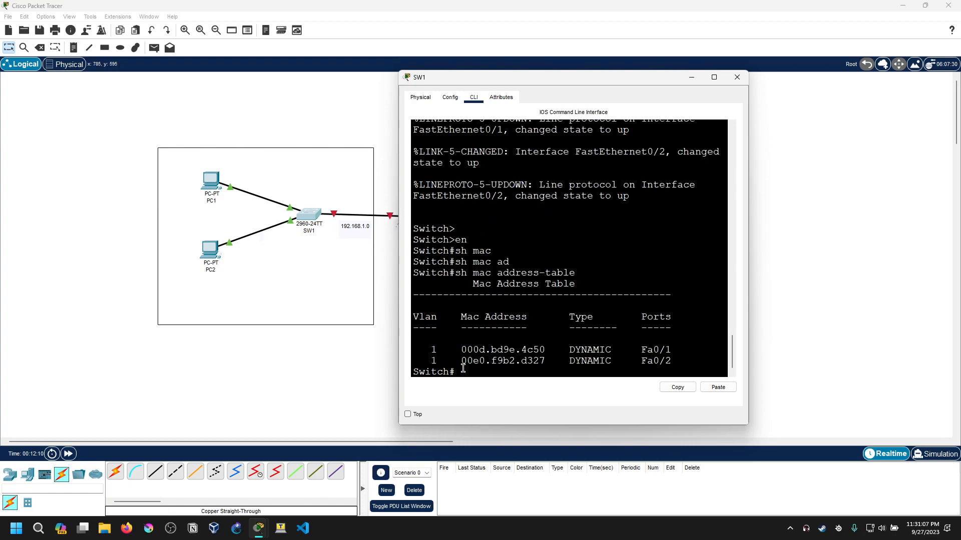
{"action": "left_click_drag", "start_coordinate": [671, 361], "coordinate": [443, 348]}
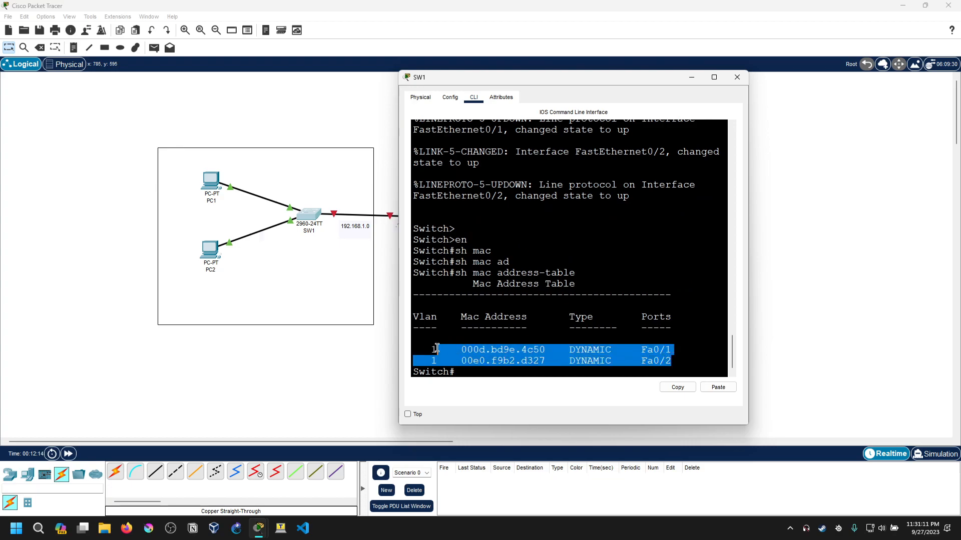
{"action": "left_click", "coordinate": [461, 349]}
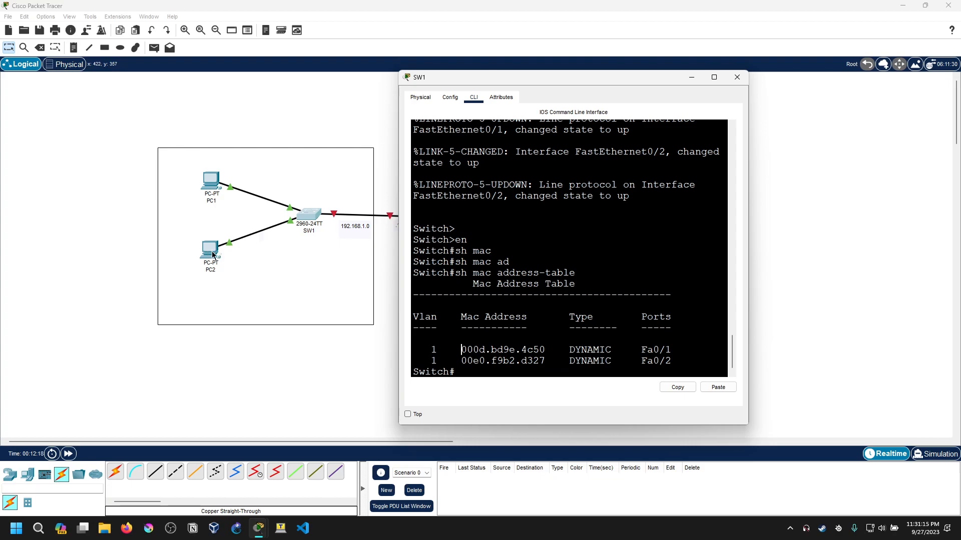
Run ipconfig in PC1's Command Prompt and examine its IPv4 address, subnet mask and default gateway
{"action": "left_click", "coordinate": [211, 181]}
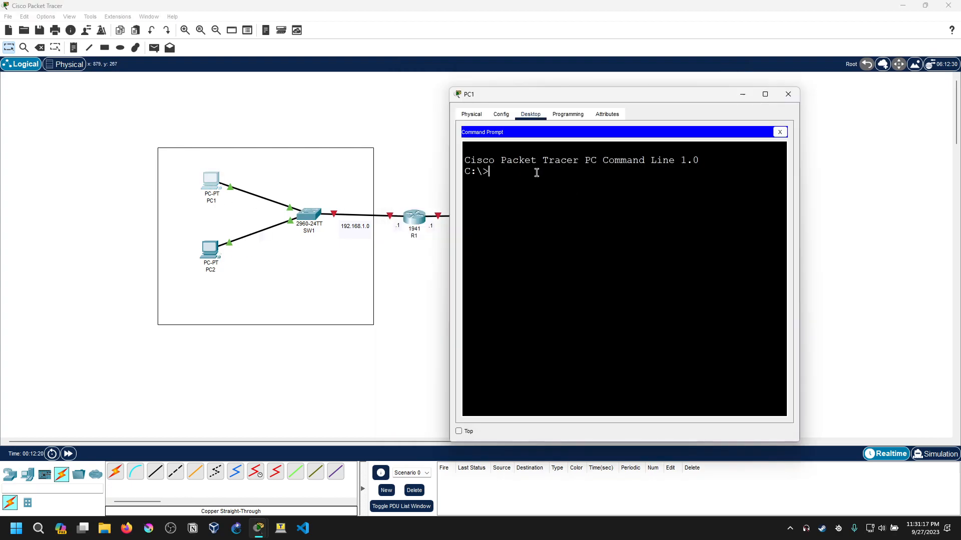
{"action": "type", "text": "ipconfig /all"}
{"action": "key", "text": "BackSpace"}
{"action": "key", "text": "BackSpace"}
{"action": "key", "text": "BackSpace"}
{"action": "key", "text": "BackSpace"}
{"action": "key", "text": "BackSpace"}
{"action": "key", "text": "Return"}
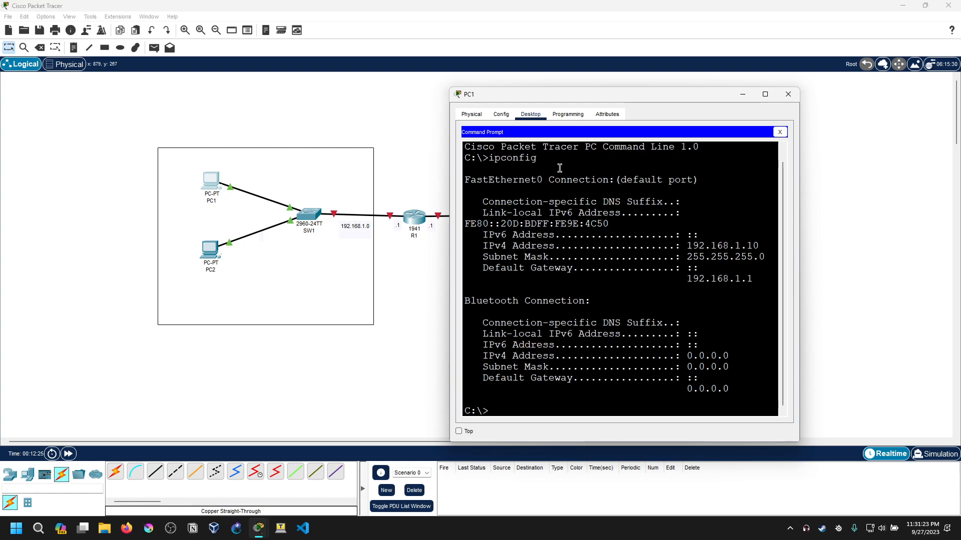
{"action": "scroll", "coordinate": [718, 337], "scroll_direction": "up", "scroll_amount": 1}
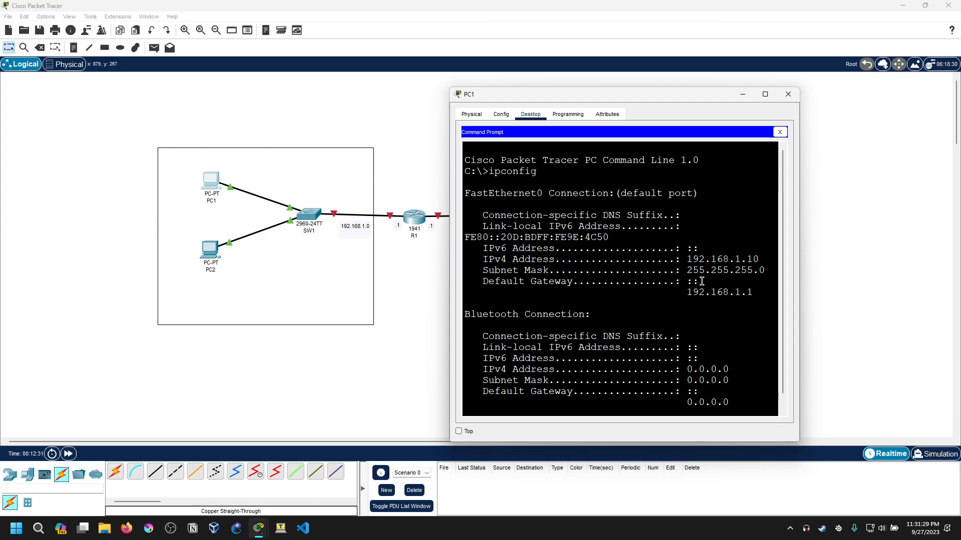
{"action": "left_click_drag", "start_coordinate": [693, 259], "coordinate": [761, 256]}
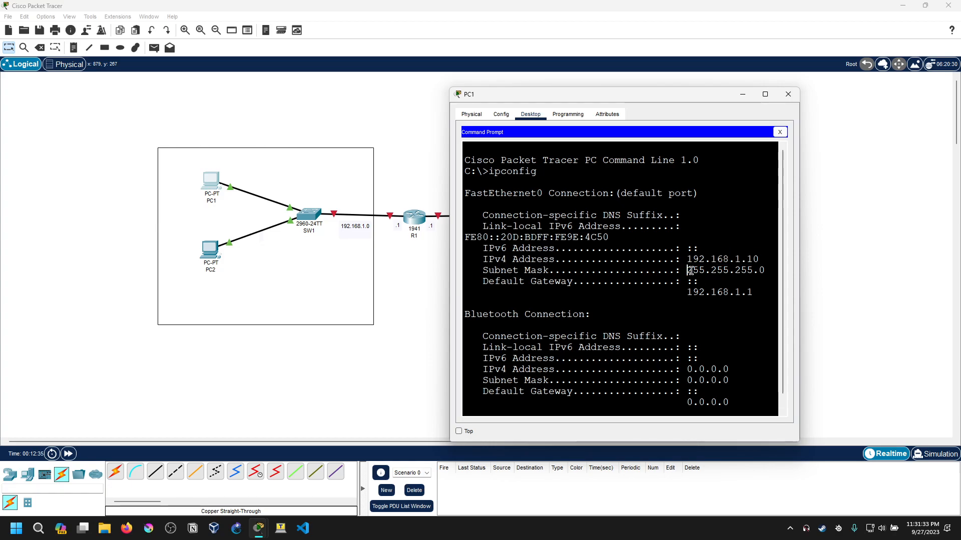
{"action": "left_click_drag", "start_coordinate": [686, 270], "coordinate": [783, 269]}
{"action": "left_click_drag", "start_coordinate": [686, 292], "coordinate": [765, 294]}
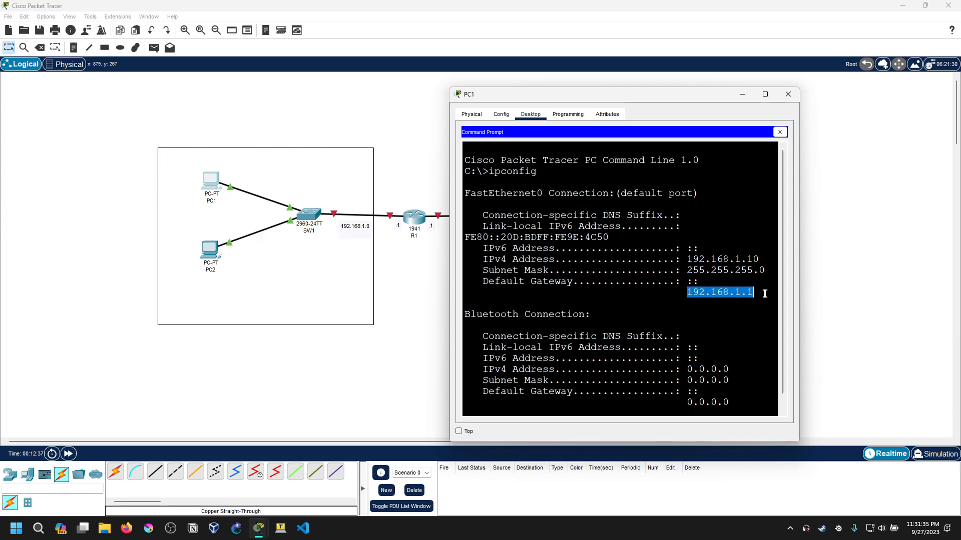
{"action": "left_click", "coordinate": [764, 293]}
Run ipconfig /all in PC1's Command Prompt
{"action": "key", "text": "Return"}
{"action": "type", "text": "ipconfig /a"}
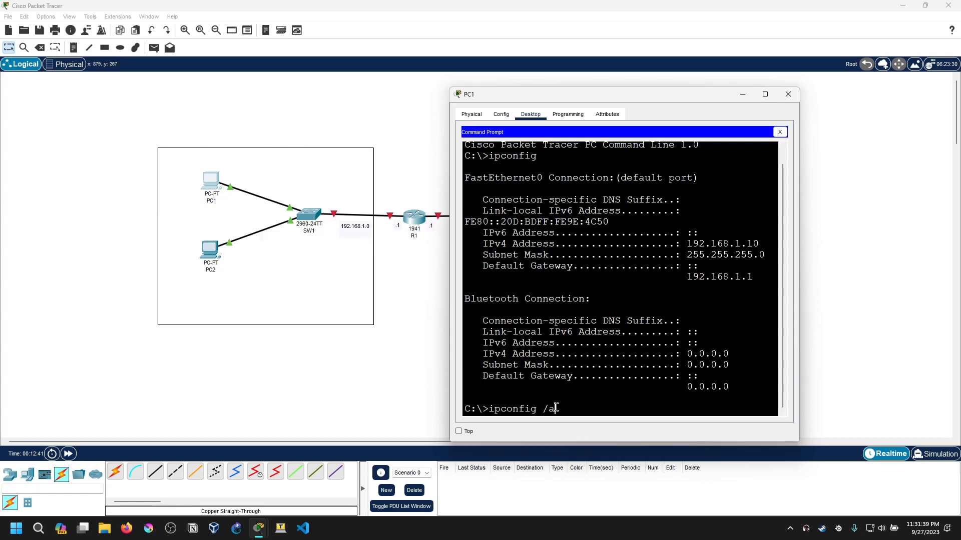
{"action": "type", "text": "ll"}
{"action": "key", "text": "Return"}
{"action": "key", "text": "space"}
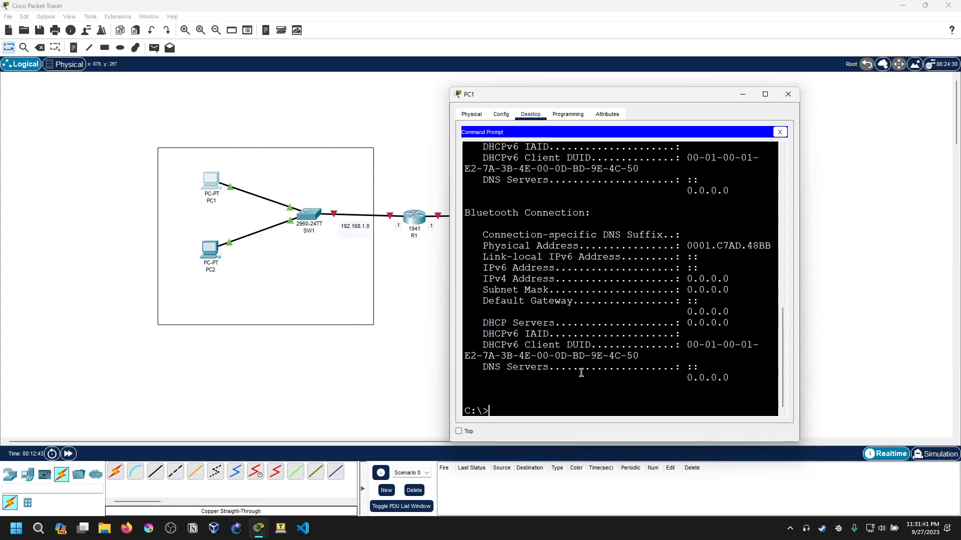
Examine the physical address of PC1's FastEthernet0 connection in the output and close the PC1 window
{"action": "scroll", "coordinate": [582, 367], "scroll_direction": "up", "scroll_amount": 5}
{"action": "scroll", "coordinate": [587, 364], "scroll_direction": "down", "scroll_amount": 5}
{"action": "scroll", "coordinate": [588, 363], "scroll_direction": "up", "scroll_amount": 5}
{"action": "scroll", "coordinate": [588, 363], "scroll_direction": "up", "scroll_amount": 2}
{"action": "scroll", "coordinate": [580, 359], "scroll_direction": "down", "scroll_amount": 1}
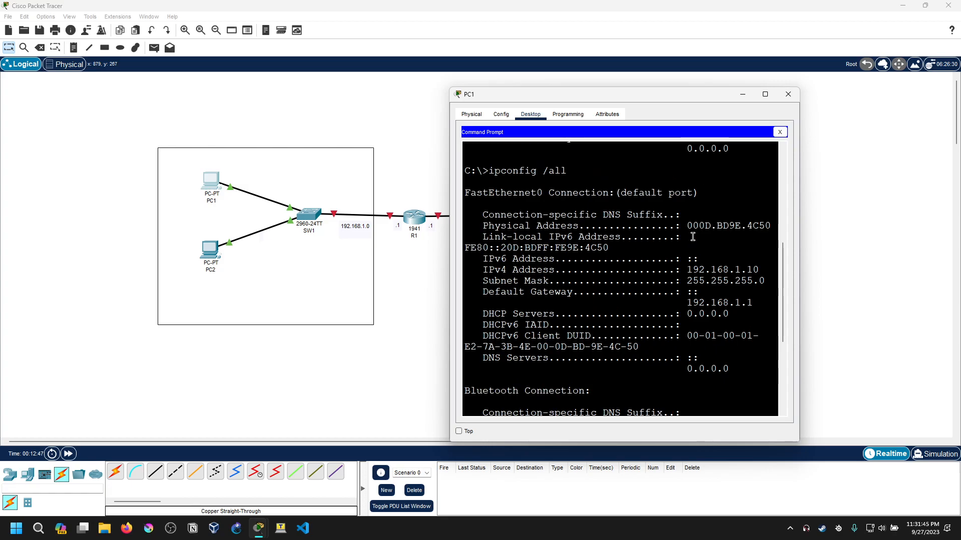
{"action": "scroll", "coordinate": [691, 240], "scroll_direction": "up", "scroll_amount": 1}
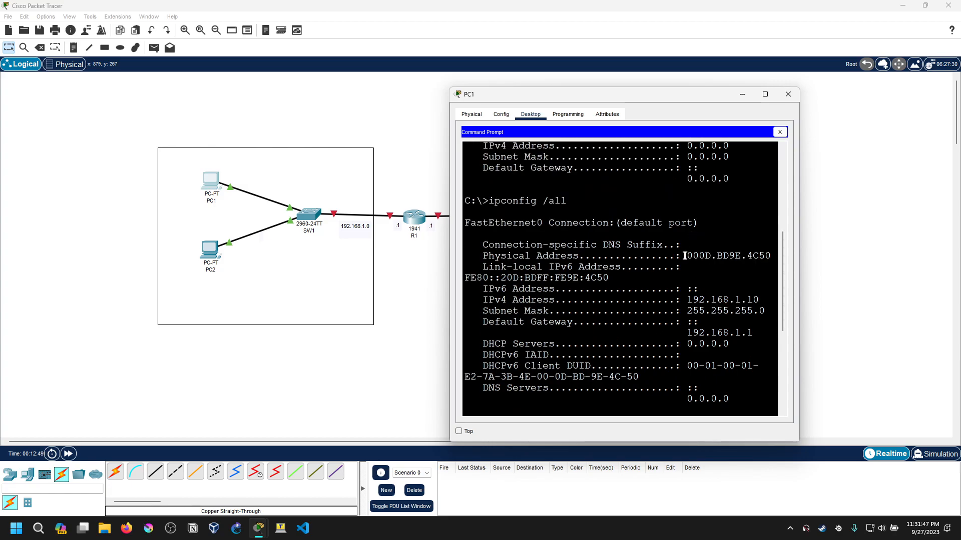
{"action": "left_click_drag", "start_coordinate": [687, 256], "coordinate": [771, 255]}
{"action": "left_click", "coordinate": [756, 256]}
{"action": "left_click", "coordinate": [788, 94]}
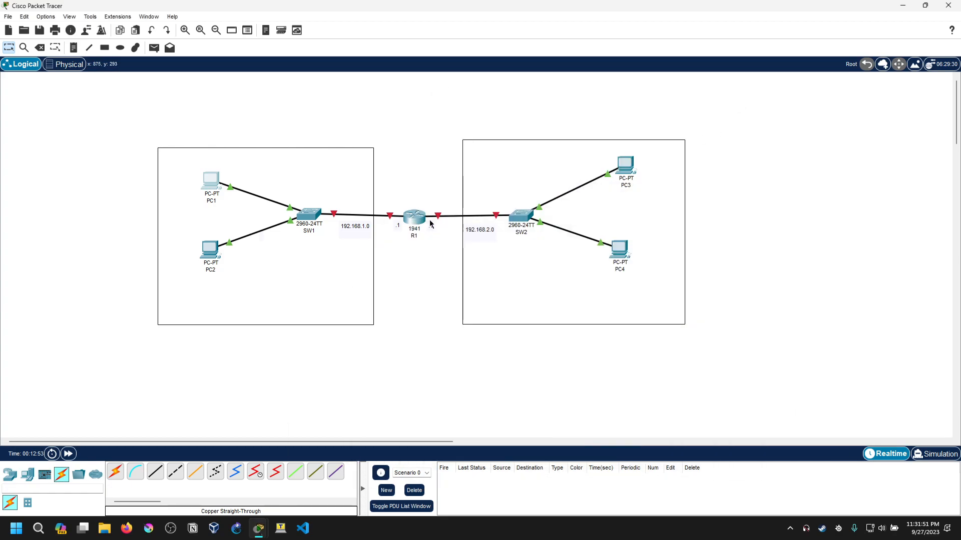
Compare PC1's physical address with the Fa0/1 entry in SW1's MAC address table and minimize the SW1 window
{"action": "left_click", "coordinate": [309, 215]}
{"action": "left_click_drag", "start_coordinate": [522, 350], "coordinate": [546, 349]}
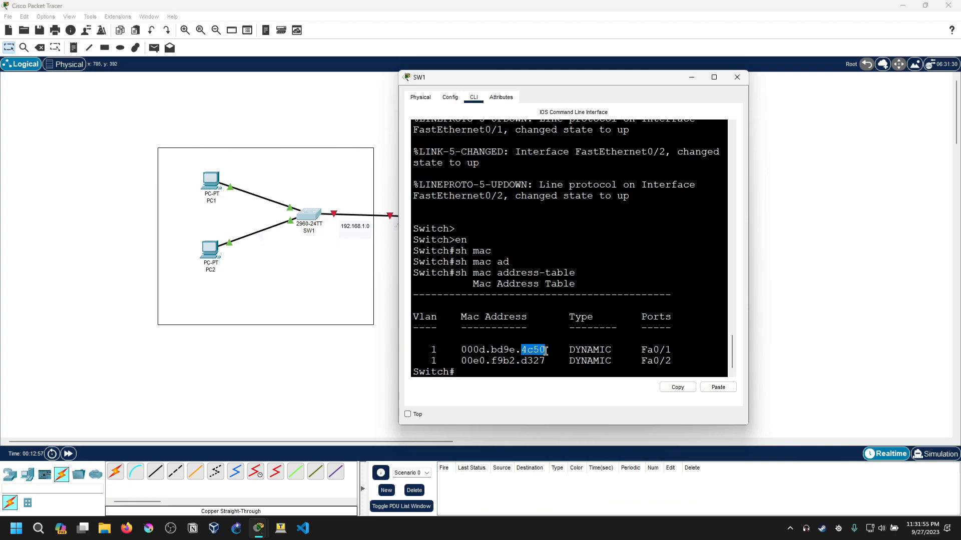
{"action": "left_click", "coordinate": [541, 359]}
{"action": "left_click", "coordinate": [691, 79]}
Run ipconfig in PC2's Command Prompt and examine its IPv4 address, subnet mask and default gateway
{"action": "left_click", "coordinate": [210, 253]}
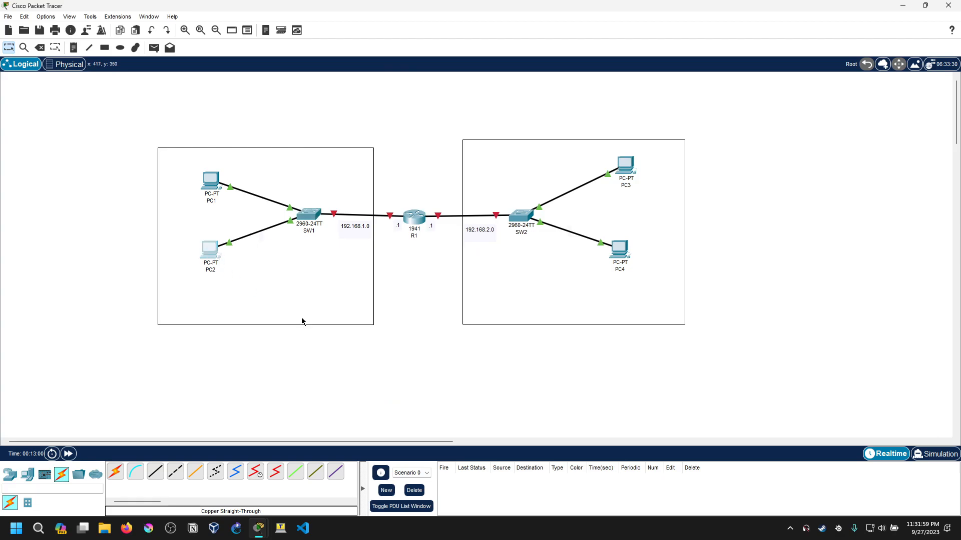
{"action": "left_click", "coordinate": [628, 172]}
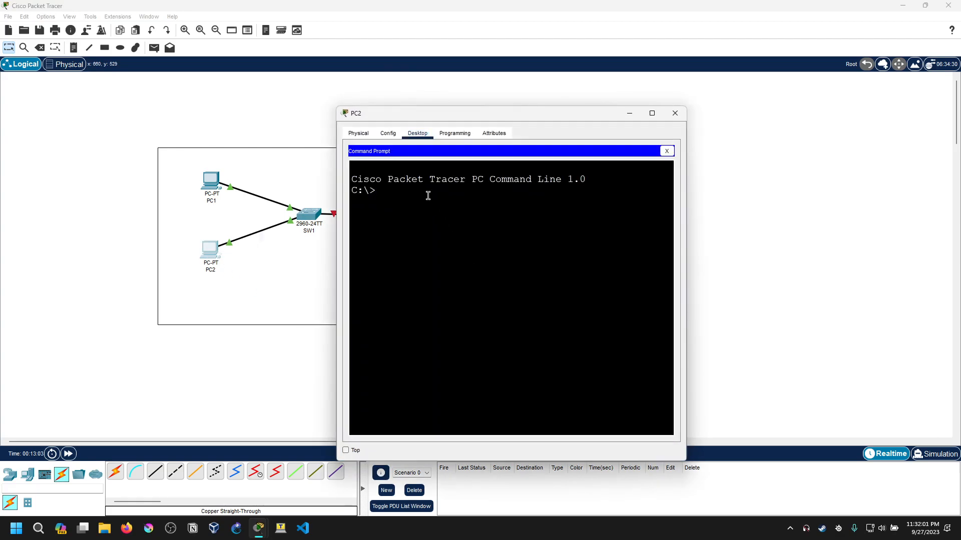
{"action": "type", "text": "ipconfig"}
{"action": "key", "text": "Return"}
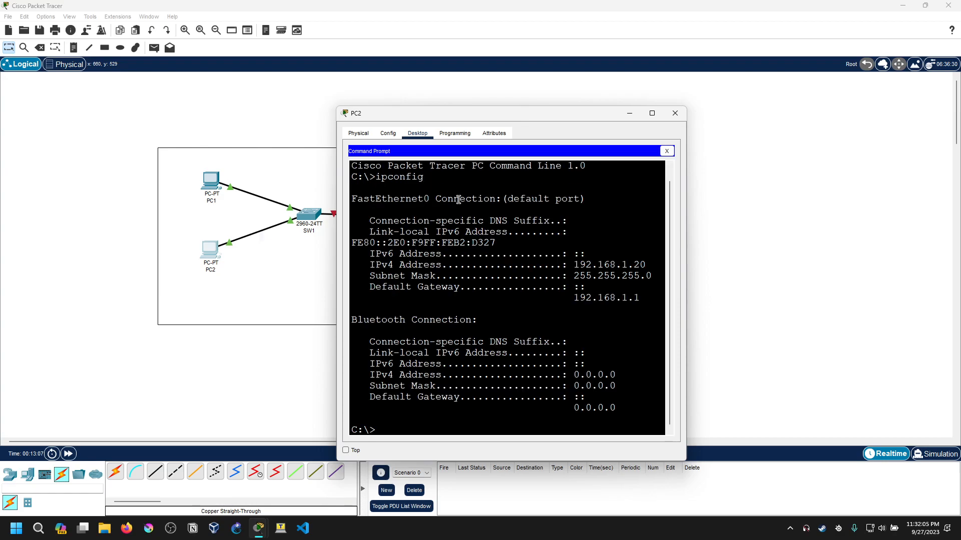
{"action": "left_click_drag", "start_coordinate": [574, 264], "coordinate": [657, 265]}
{"action": "left_click_drag", "start_coordinate": [579, 275], "coordinate": [653, 275]}
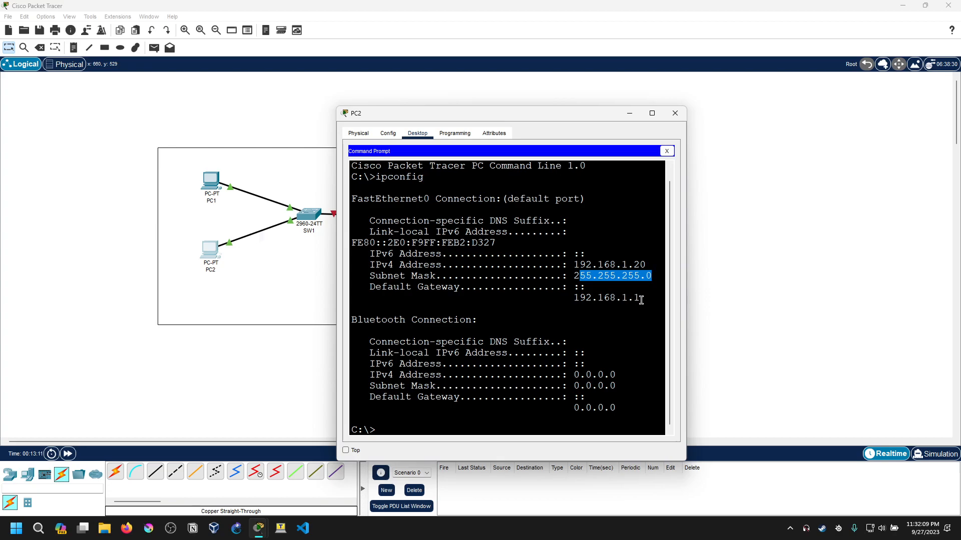
{"action": "left_click", "coordinate": [636, 298]}
Ping PC1 at 192.168.1.10 from PC2's Command Prompt and close the PC2 window
{"action": "left_click", "coordinate": [667, 151]}
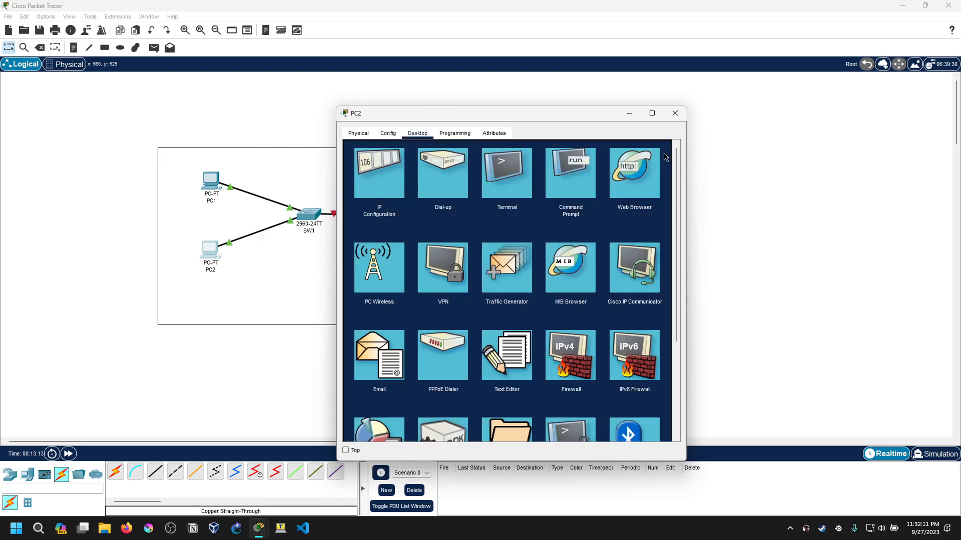
{"action": "left_click_drag", "start_coordinate": [519, 114], "coordinate": [559, 94]}
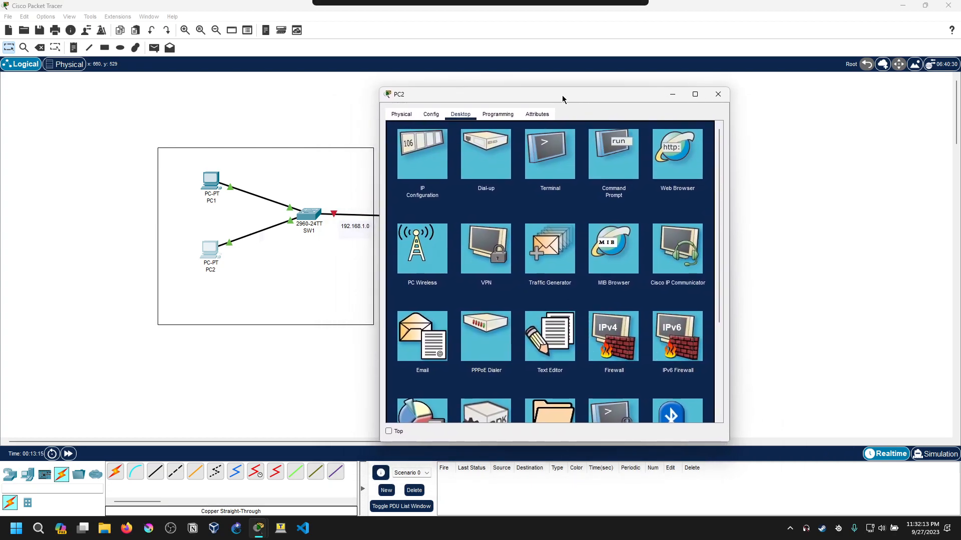
{"action": "left_click", "coordinate": [598, 158]}
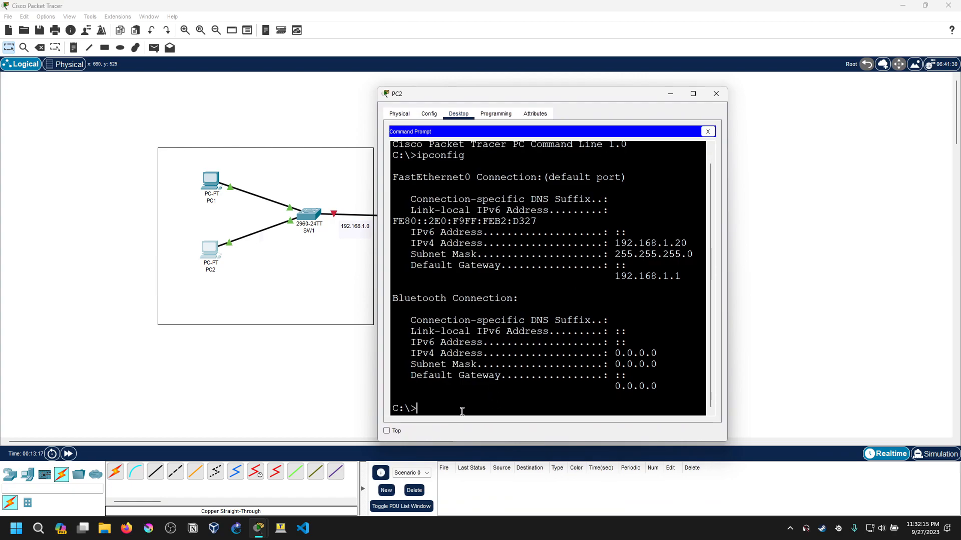
{"action": "type", "text": "pio"}
{"action": "type", "text": "ng"}
{"action": "type", "text": " 192"}
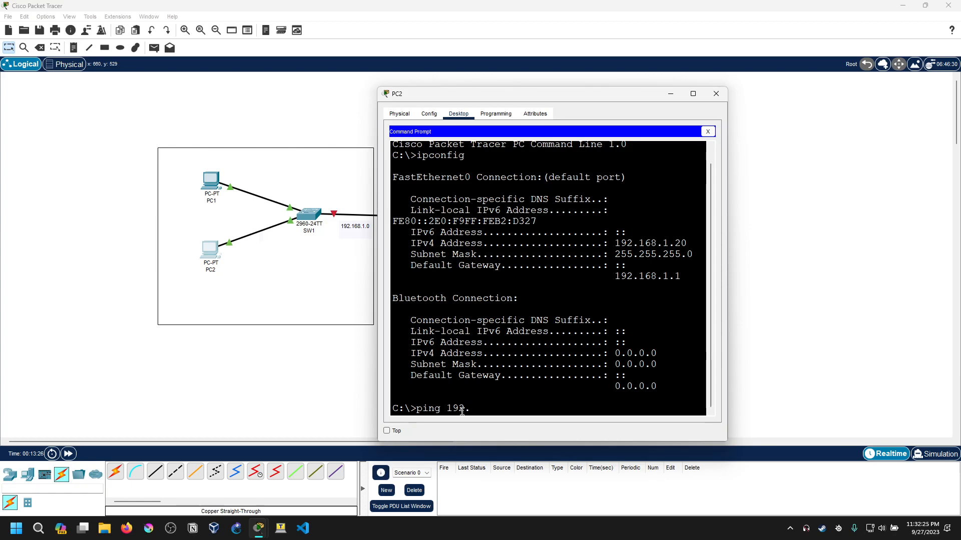
{"action": "type", "text": ".168.1.10"}
{"action": "key", "text": "Return"}
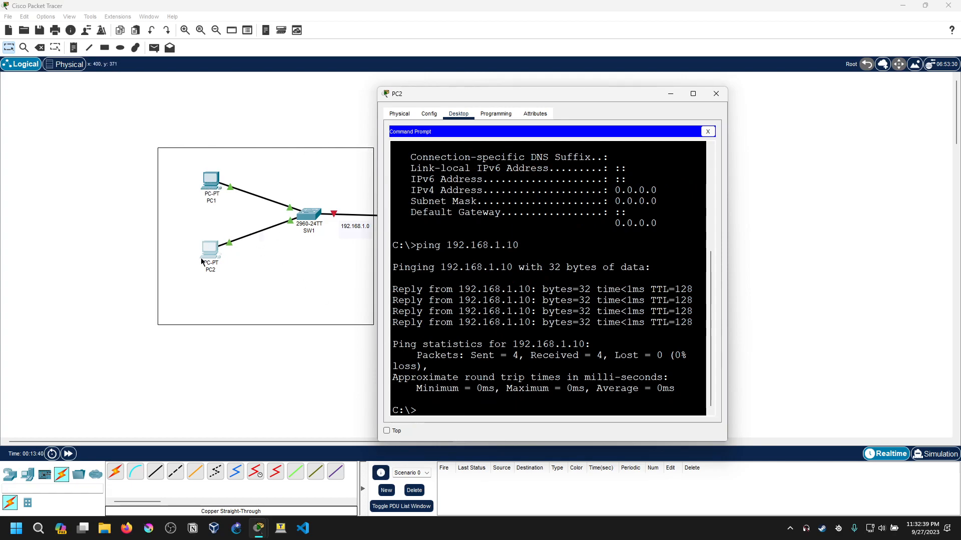
{"action": "left_click_drag", "start_coordinate": [441, 95], "coordinate": [569, 153]}
{"action": "left_click", "coordinate": [844, 151]}
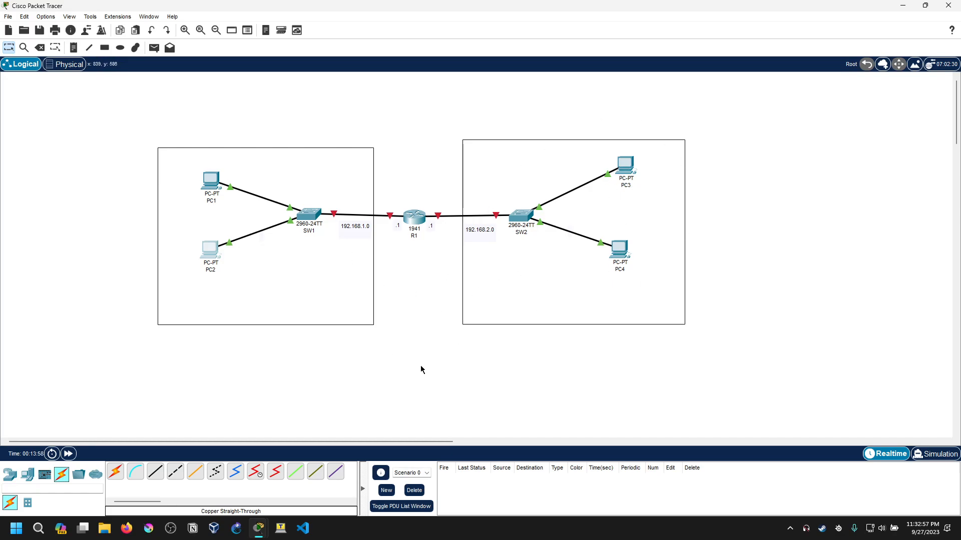
Assign PC3 the static IPv4 address 192.168.2.10 with subnet mask 255.255.255.0
{"action": "left_click", "coordinate": [624, 165]}
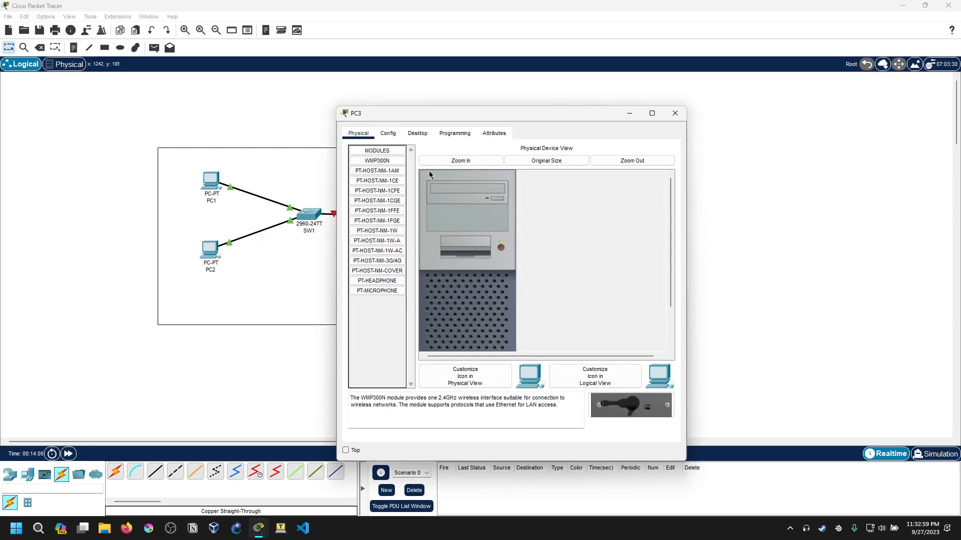
{"action": "left_click", "coordinate": [426, 135]}
{"action": "left_click", "coordinate": [366, 181]}
{"action": "left_click_drag", "start_coordinate": [449, 111], "coordinate": [628, 104]}
{"action": "left_click", "coordinate": [669, 193]}
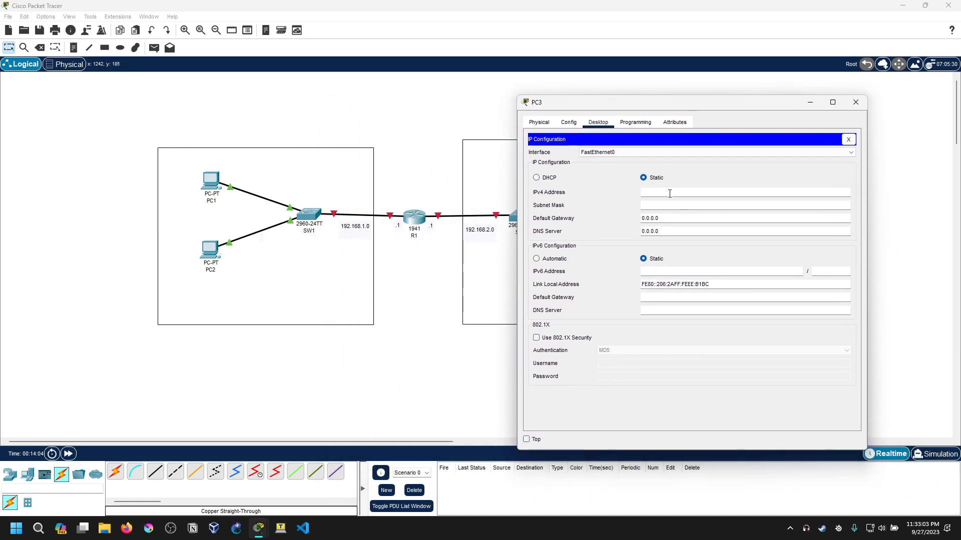
{"action": "type", "text": "192.168.2.10"}
{"action": "key", "text": "Tab"}
{"action": "key", "text": "Tab"}
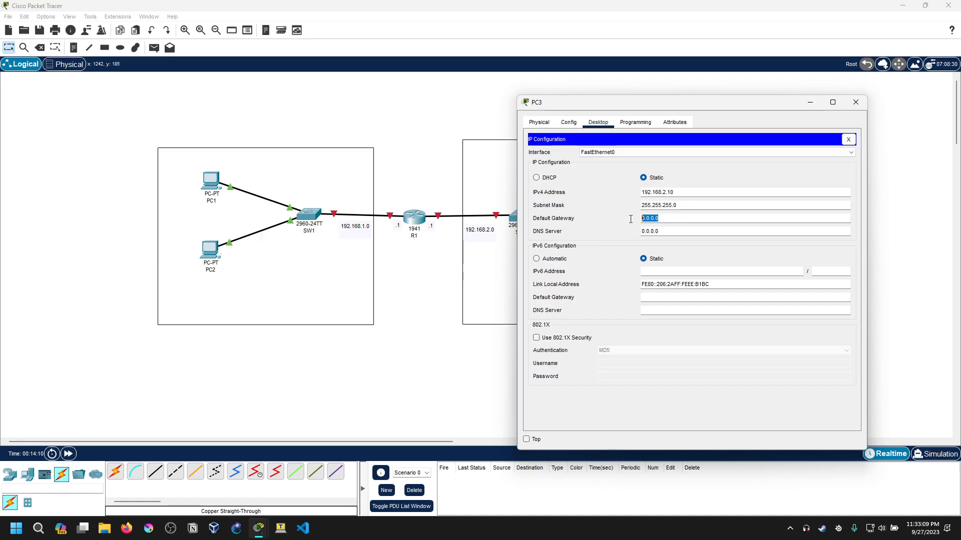
{"action": "type", "text": "192.168.2.1"}
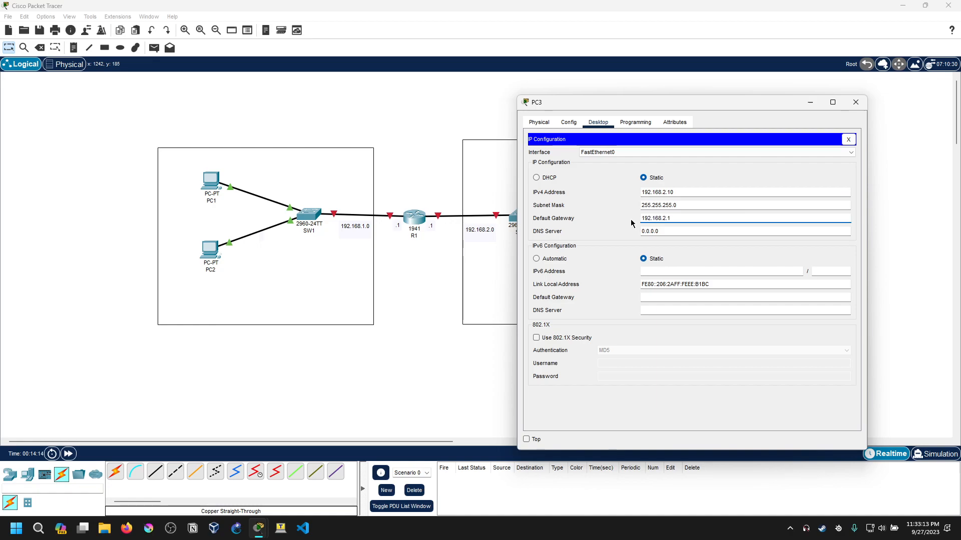
Set PC3's default gateway to 192.168.2.1 and close the PC3 window
{"action": "left_click", "coordinate": [622, 218]}
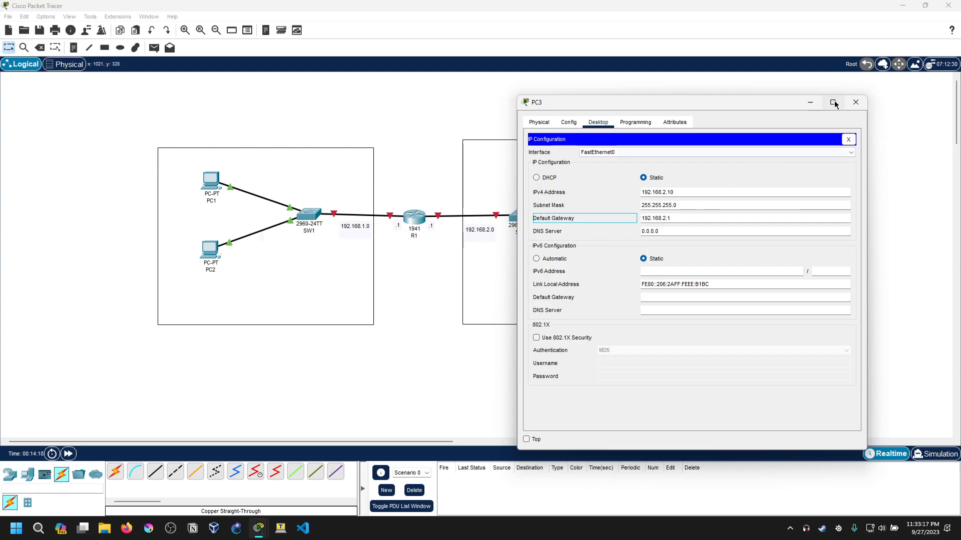
{"action": "left_click", "coordinate": [856, 102]}
Configure PC4 with static IPv4 address 192.168.2.20, subnet mask 255.255.255.0 and default gateway 192.168.2.1
{"action": "left_click", "coordinate": [619, 250]}
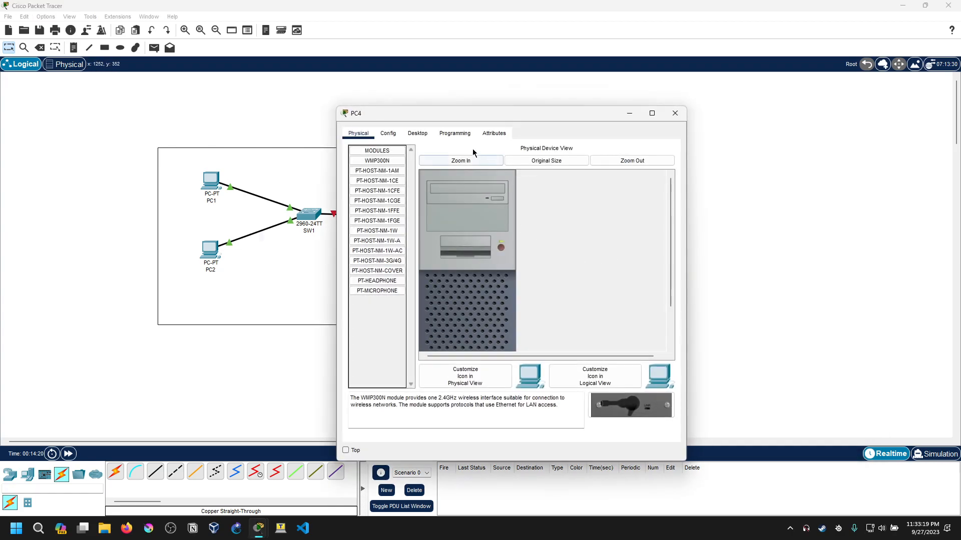
{"action": "left_click", "coordinate": [417, 133]}
{"action": "left_click", "coordinate": [575, 183]}
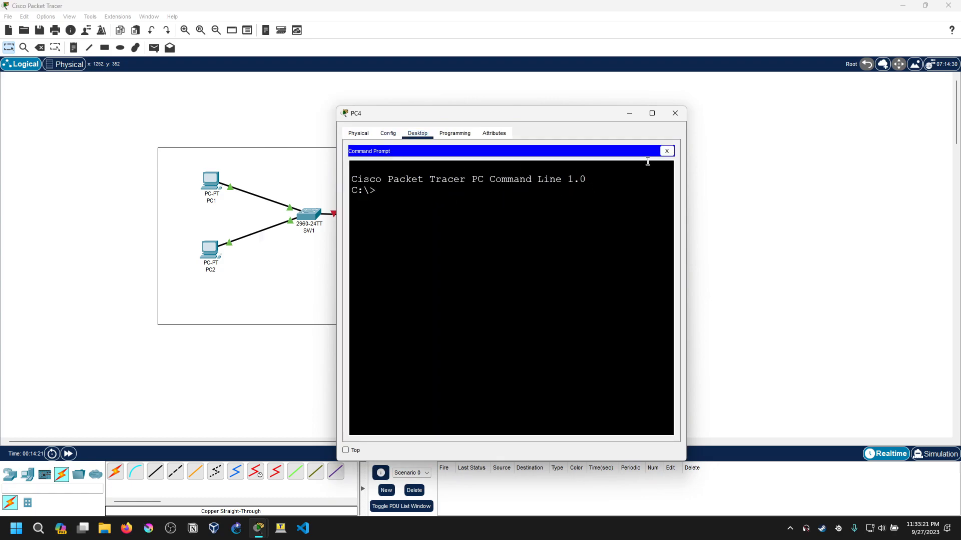
{"action": "left_click", "coordinate": [666, 151]}
{"action": "left_click", "coordinate": [418, 182]}
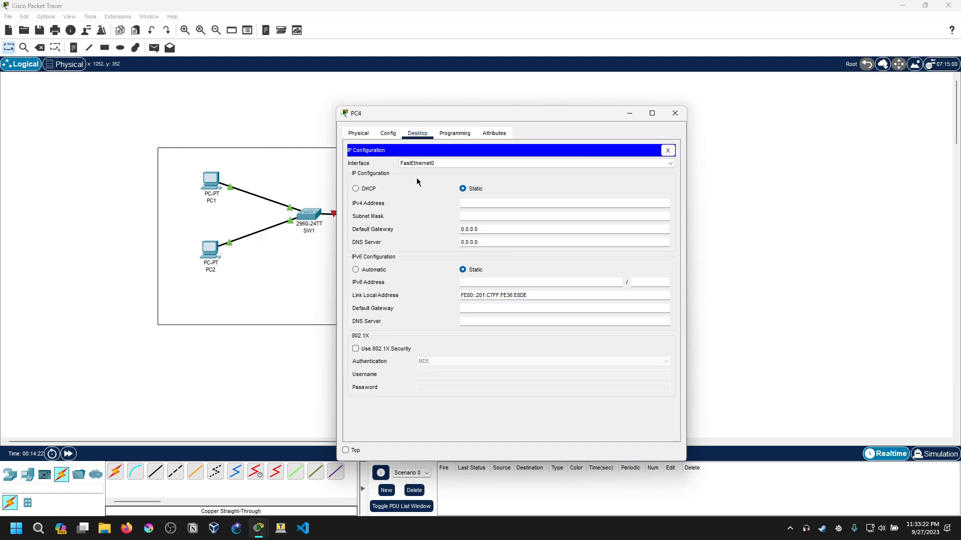
{"action": "left_click", "coordinate": [492, 202]}
{"action": "type", "text": "192.168.2.20"}
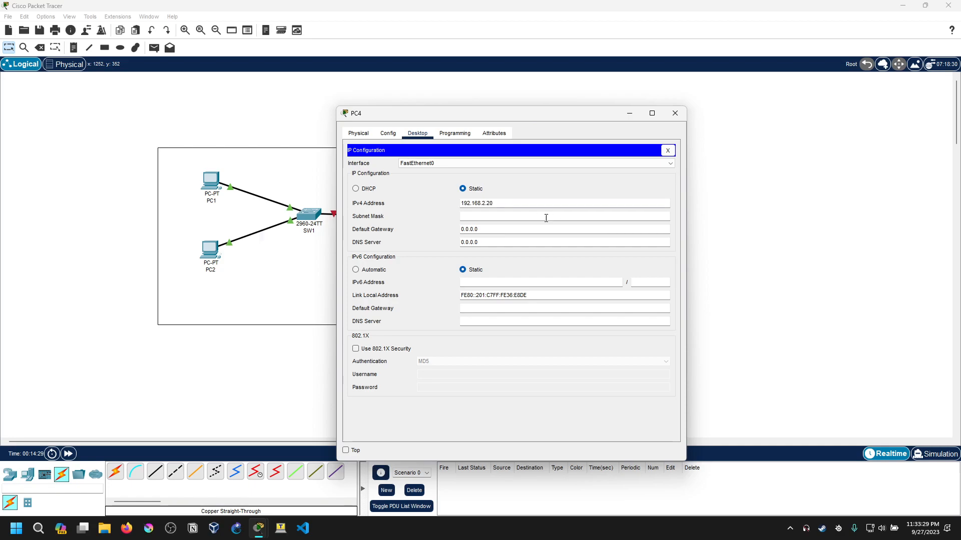
{"action": "left_click", "coordinate": [546, 219]}
{"action": "key", "text": "Tab"}
{"action": "type", "text": "192."}
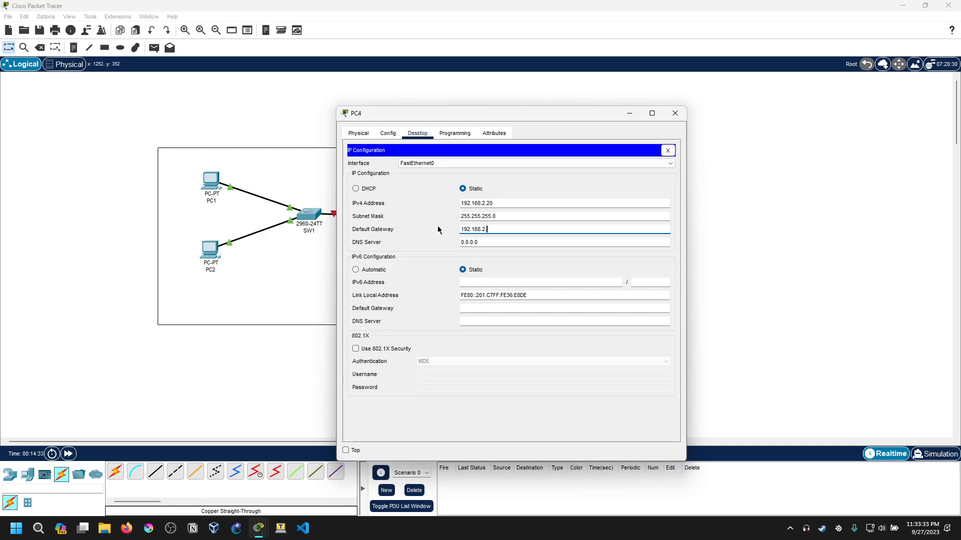
Run ipconfig in PC4's Command Prompt, examine its IPv4 address, subnet mask and default gateway, and close the PC4 window
{"action": "left_click", "coordinate": [668, 151]}
{"action": "left_click", "coordinate": [569, 172]}
{"action": "left_click_drag", "start_coordinate": [512, 113], "coordinate": [676, 188]}
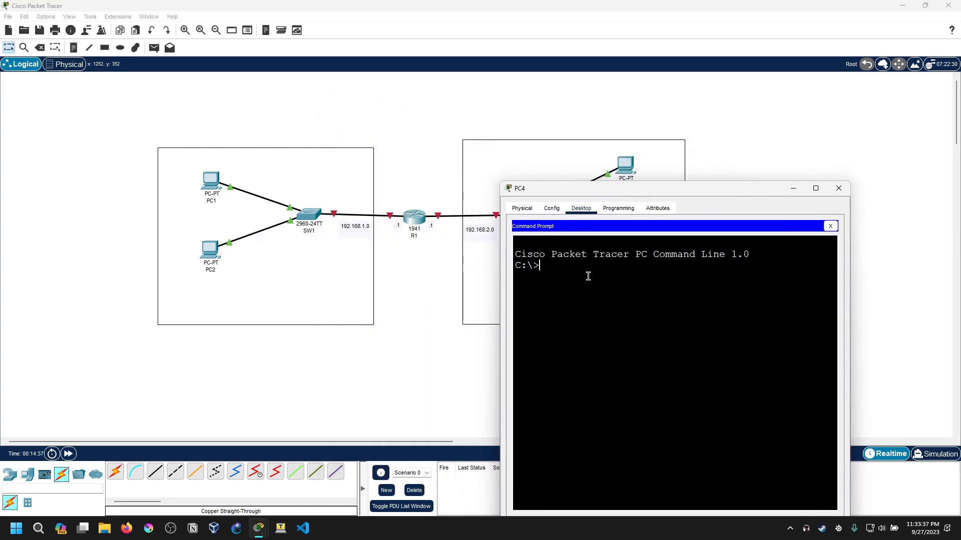
{"action": "type", "text": "ipconfig"}
{"action": "key", "text": "Return"}
{"action": "left_click_drag", "start_coordinate": [739, 340], "coordinate": [808, 372]}
{"action": "left_click", "coordinate": [807, 372]}
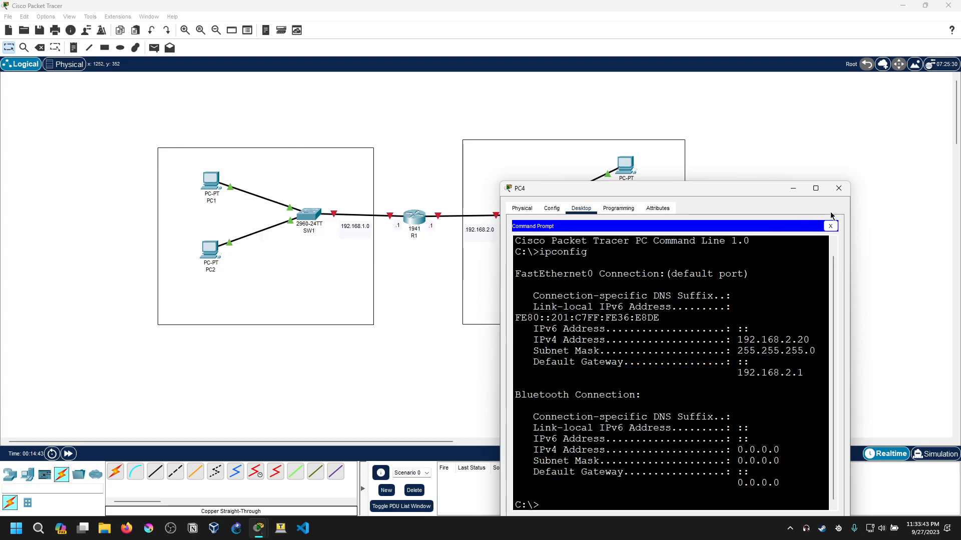
{"action": "left_click", "coordinate": [839, 189]}
Run ipconfig in PC3's Command Prompt to examine its IPv4 settings
{"action": "left_click", "coordinate": [626, 166]}
{"action": "left_click", "coordinate": [563, 181]}
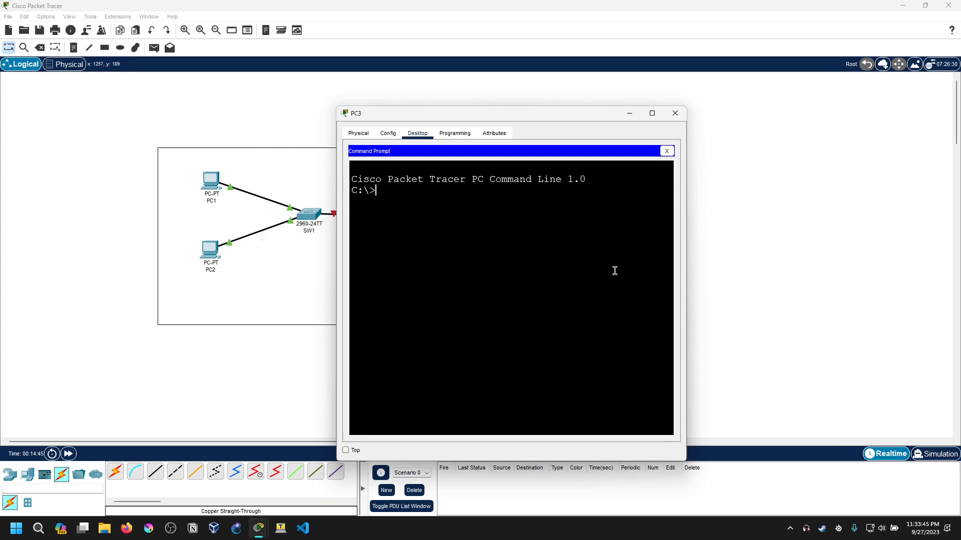
{"action": "type", "text": "ipconfig"}
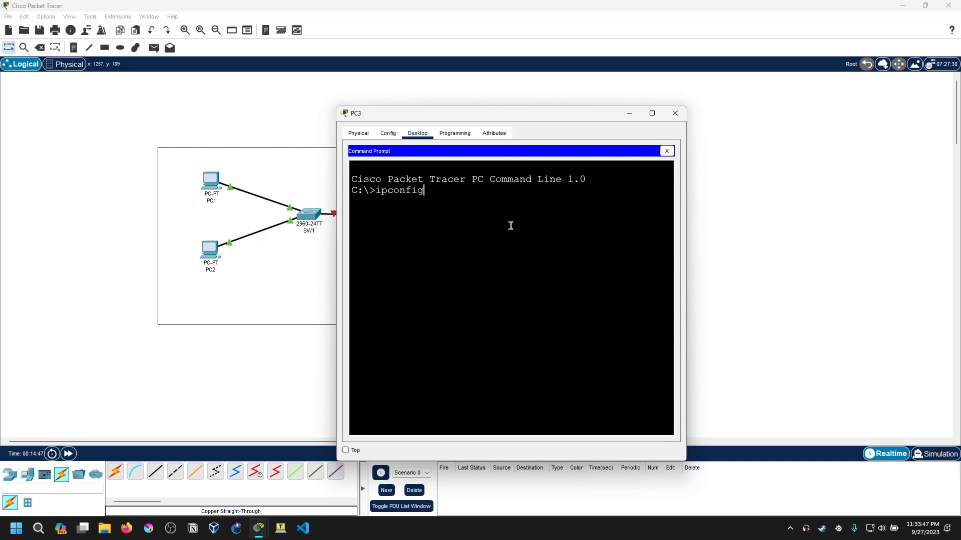
{"action": "key", "text": "Return"}
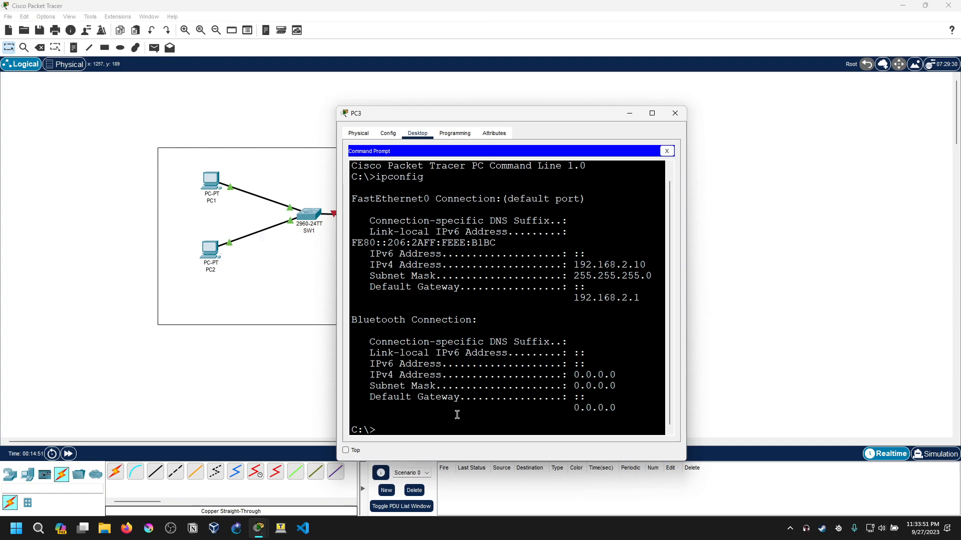
Ping PC4 at 192.168.2.20 from PC3's Command Prompt and minimize the PC3 window
{"action": "left_click_drag", "start_coordinate": [466, 112], "coordinate": [229, 99]}
{"action": "left_click", "coordinate": [154, 411]}
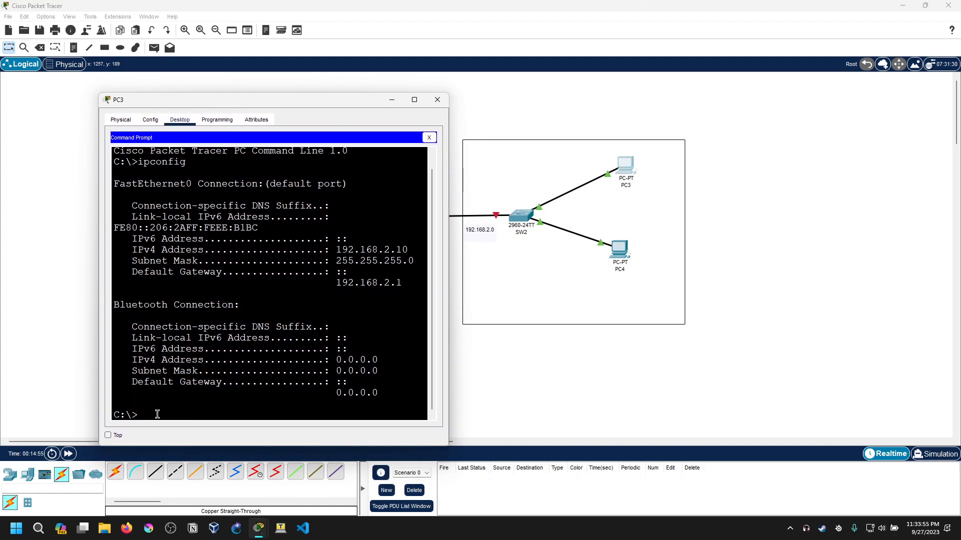
{"action": "type", "text": "ping 192.168.2."}
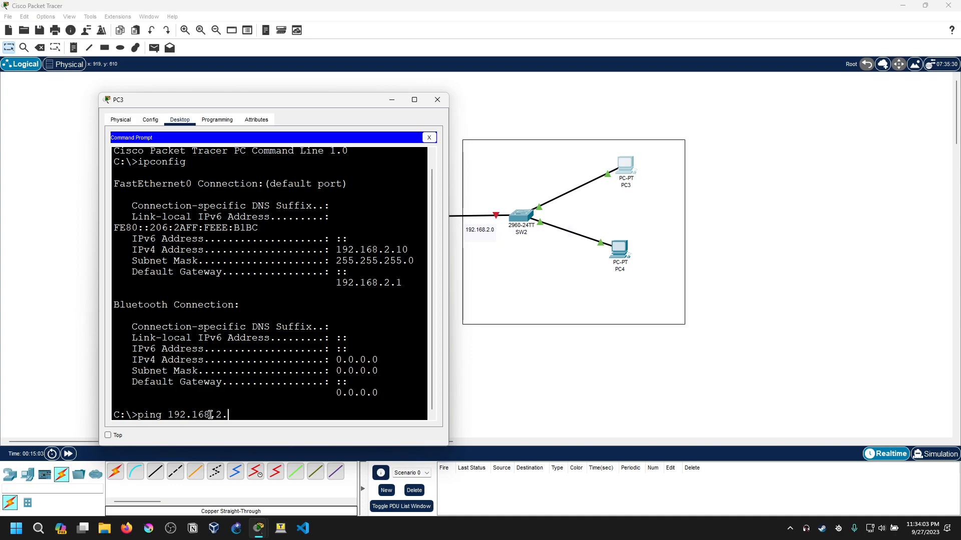
{"action": "type", "text": "20"}
{"action": "key", "text": "Return"}
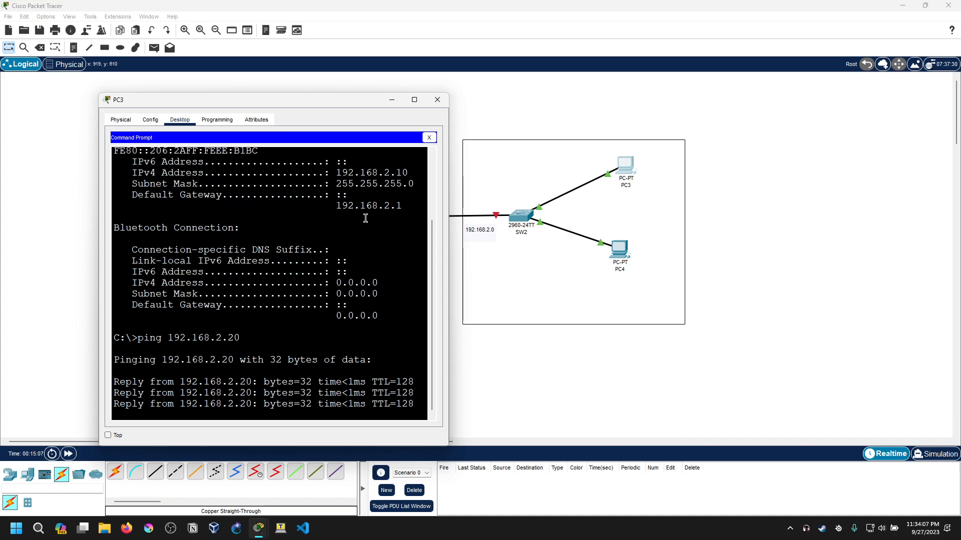
{"action": "left_click", "coordinate": [391, 101]}
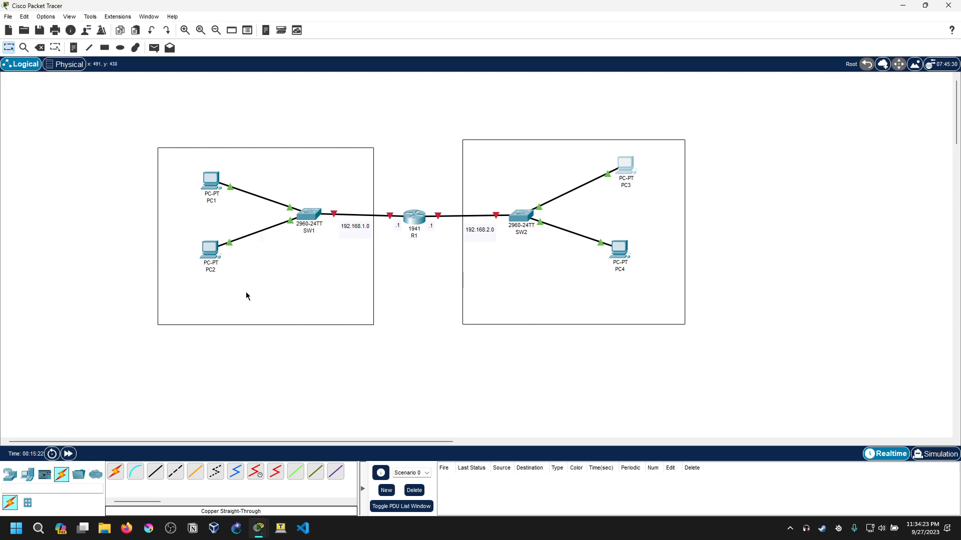
Ping PC3 at 192.168.2.10 from PC2's Command Prompt to test connectivity between the two subnets
{"action": "left_click", "coordinate": [210, 251]}
{"action": "left_click", "coordinate": [565, 170]}
{"action": "left_click_drag", "start_coordinate": [549, 115], "coordinate": [325, 84]}
{"action": "scroll", "coordinate": [240, 389], "scroll_direction": "down", "scroll_amount": 3}
{"action": "scroll", "coordinate": [226, 375], "scroll_direction": "down", "scroll_amount": 3}
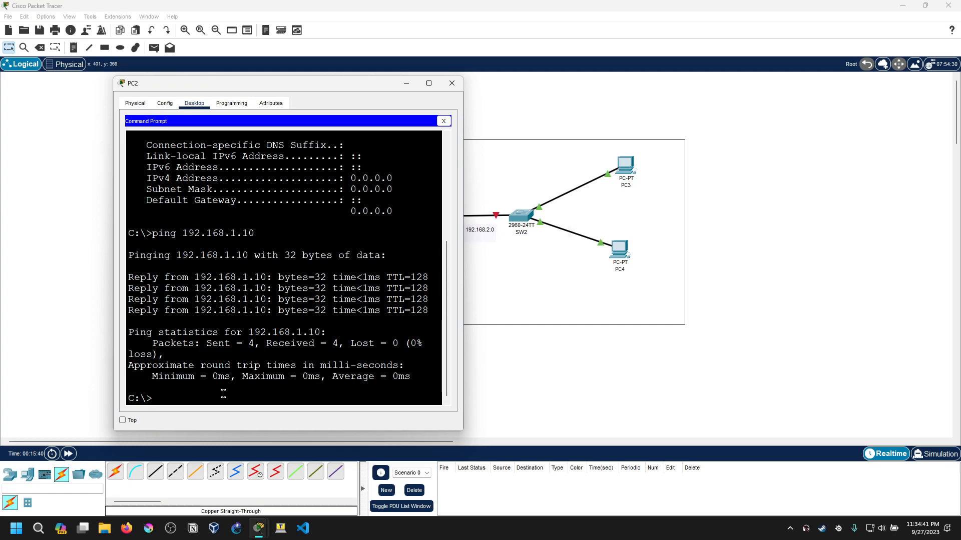
{"action": "left_click_drag", "start_coordinate": [275, 83], "coordinate": [213, 83]}
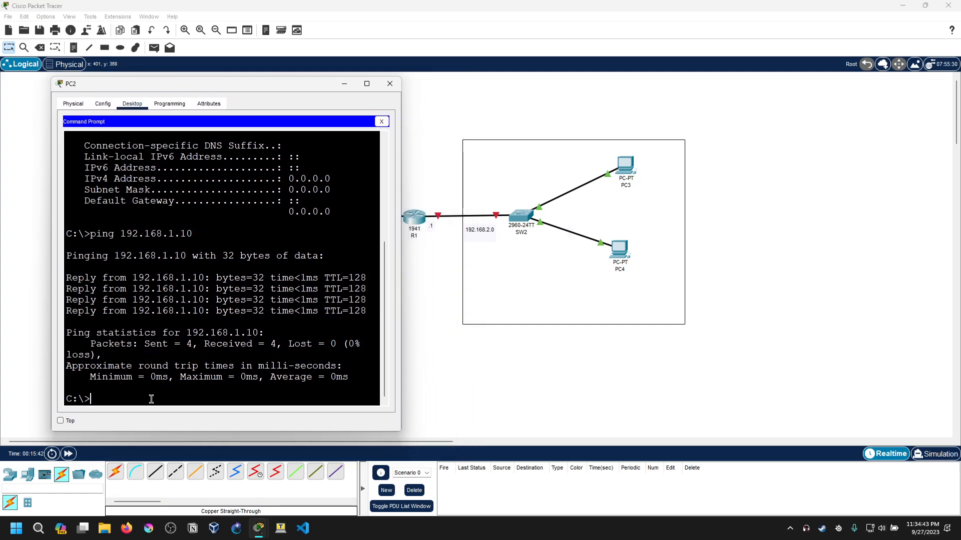
{"action": "type", "text": "ing 192.168.2.10"}
{"action": "key", "text": "Return"}
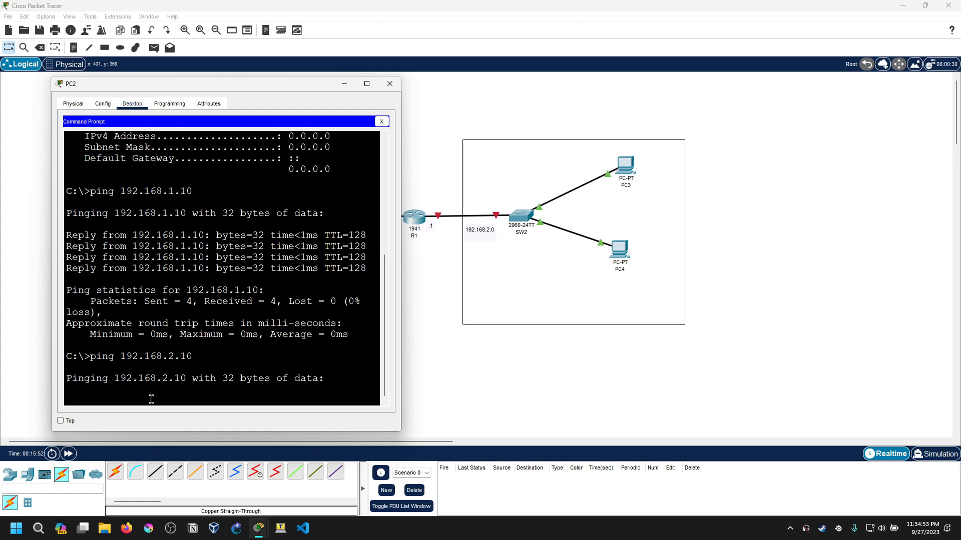
Fast-forward the network time, examine the cross-subnet ping output on PC2 and minimize the PC2 window
{"action": "left_click", "coordinate": [69, 455]}
{"action": "left_click", "coordinate": [69, 456]}
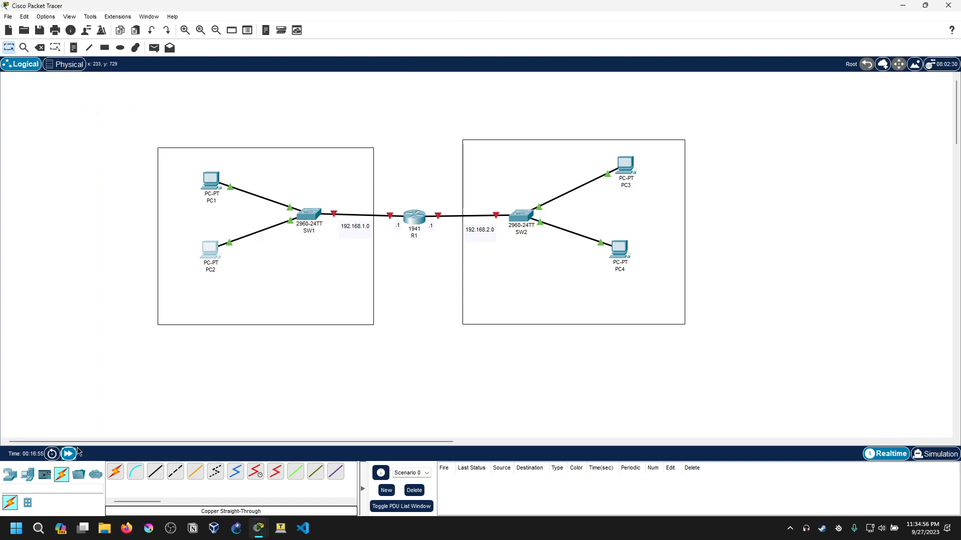
{"action": "left_click", "coordinate": [211, 250]}
{"action": "left_click_drag", "start_coordinate": [100, 303], "coordinate": [177, 333]}
{"action": "left_click", "coordinate": [201, 341]}
{"action": "left_click", "coordinate": [314, 386]}
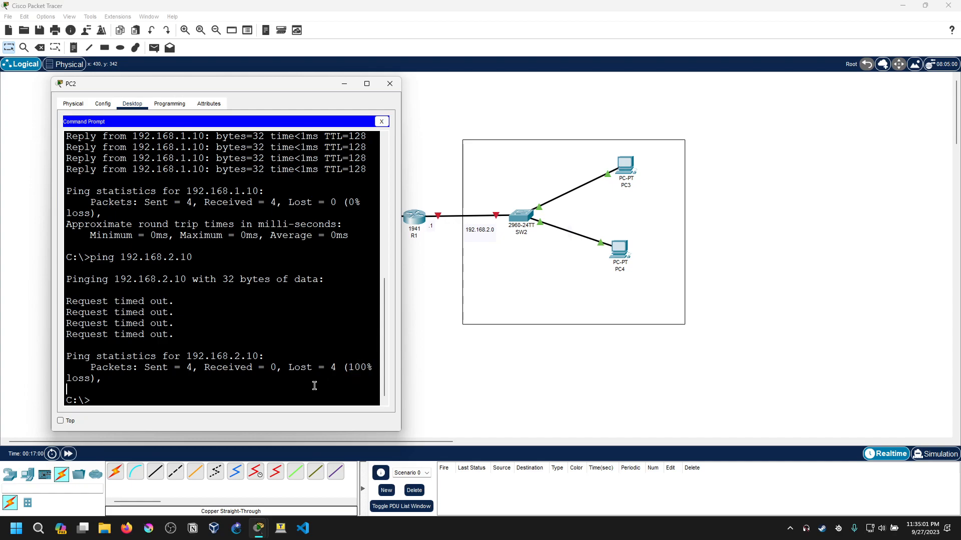
{"action": "left_click", "coordinate": [345, 85]}
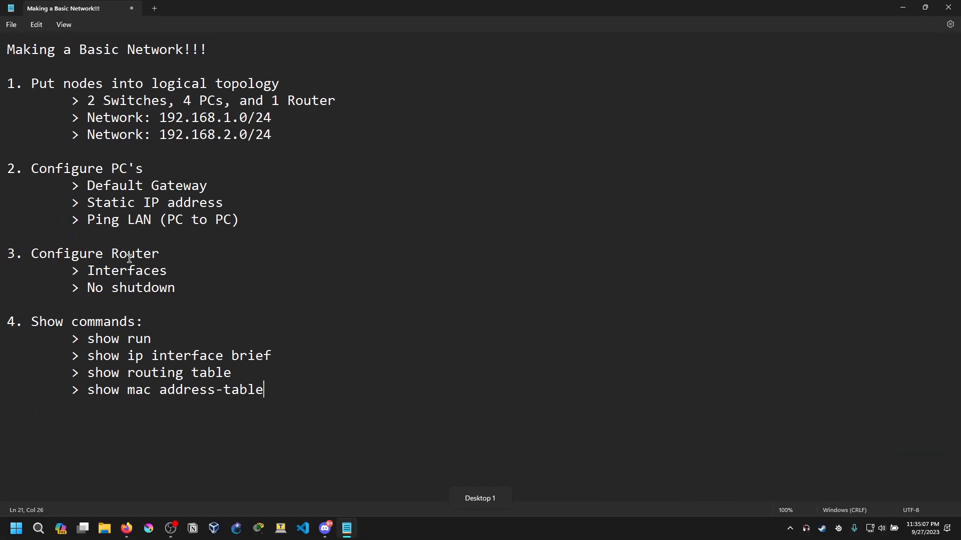
Examine the Configure Router section of the Making a Basic Network!!! notes, covering Interfaces and No shutdown
{"action": "left_click_drag", "start_coordinate": [39, 253], "coordinate": [161, 254]}
{"action": "left_click_drag", "start_coordinate": [79, 270], "coordinate": [176, 281]}
{"action": "left_click", "coordinate": [177, 283]}
{"action": "double_click", "coordinate": [89, 271]}
{"action": "left_click_drag", "start_coordinate": [88, 288], "coordinate": [175, 288]}
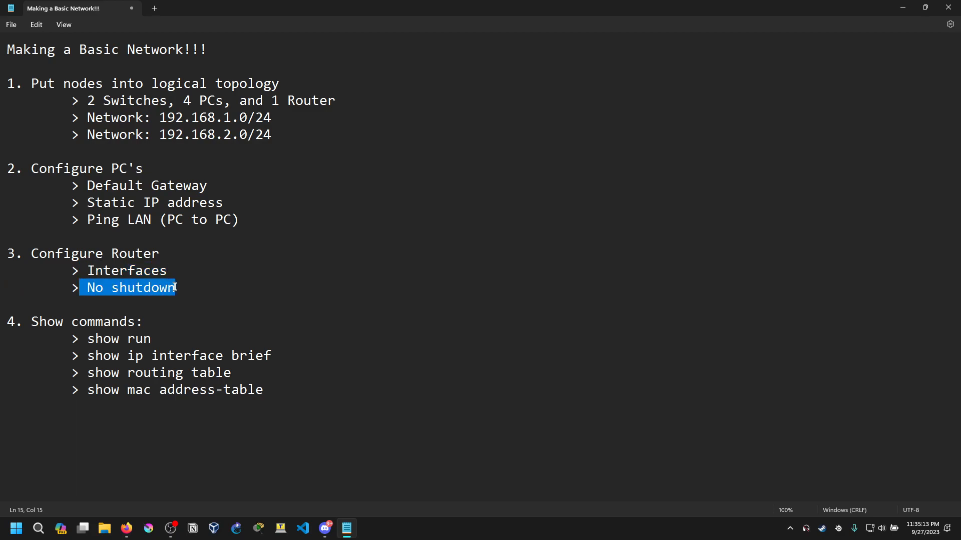
{"action": "left_click", "coordinate": [177, 289]}
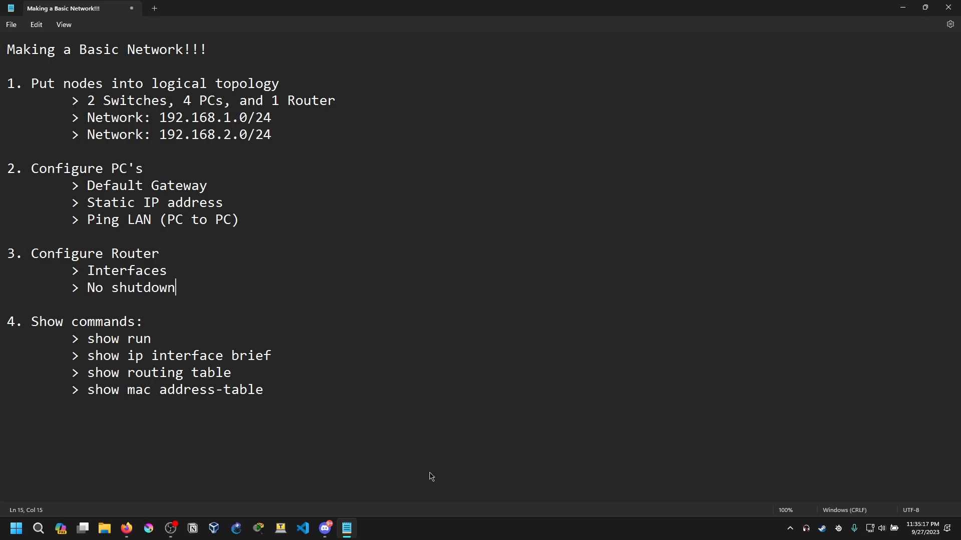
Switch to Packet Tracer, open R1's command line and decline the initial configuration dialog with no
{"action": "key", "text": "ctrl+super+Right"}
{"action": "left_click", "coordinate": [410, 217]}
{"action": "left_click_drag", "start_coordinate": [466, 119], "coordinate": [561, 72]}
{"action": "type", "text": "no"}
{"action": "key", "text": "Return"}
Enter privileged EXEC mode on R1 with en, exit the console session and return to the user prompt
{"action": "key", "text": "Return"}
{"action": "type", "text": "en"}
{"action": "key", "text": "Return"}
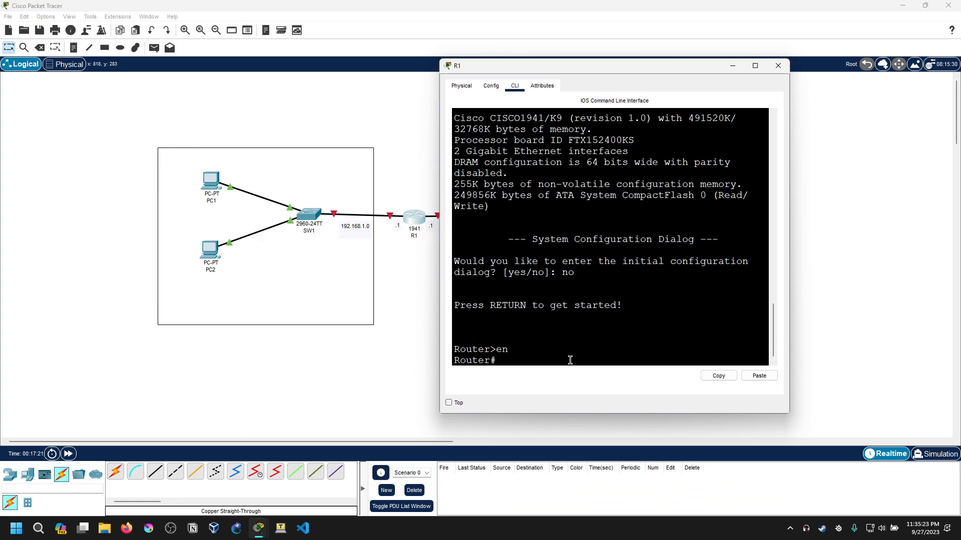
{"action": "type", "text": "config"}
{"action": "key", "text": "BackSpace"}
{"action": "key", "text": "BackSpace"}
{"action": "key", "text": "BackSpace"}
{"action": "key", "text": "BackSpace"}
{"action": "key", "text": "BackSpace"}
{"action": "key", "text": "BackSpace"}
{"action": "type", "text": "exit"}
{"action": "key", "text": "Return"}
{"action": "key", "text": "Return"}
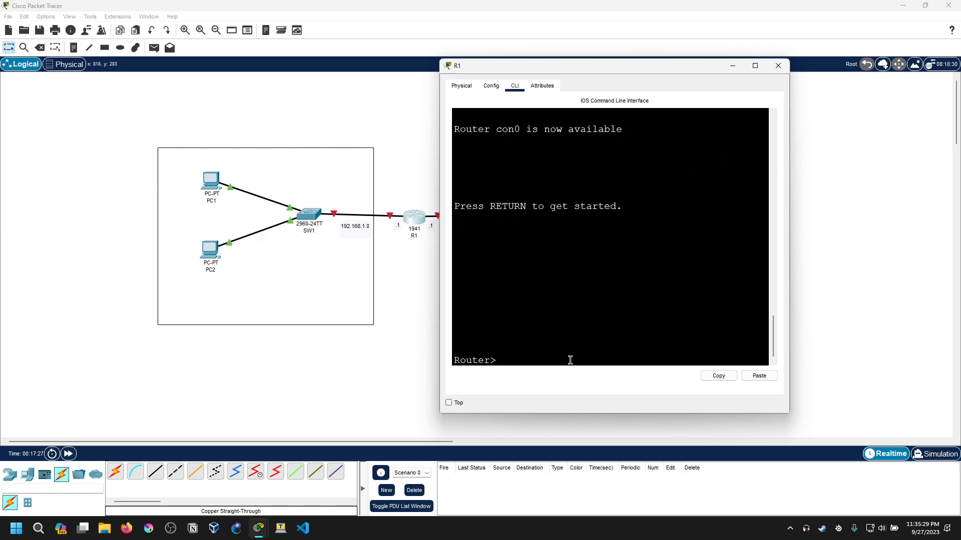
Enter privileged EXEC mode on R1 with enable and global configuration mode with configure terminal
{"action": "type", "text": "enable"}
{"action": "key", "text": "Return"}
{"action": "type", "text": "er#"}
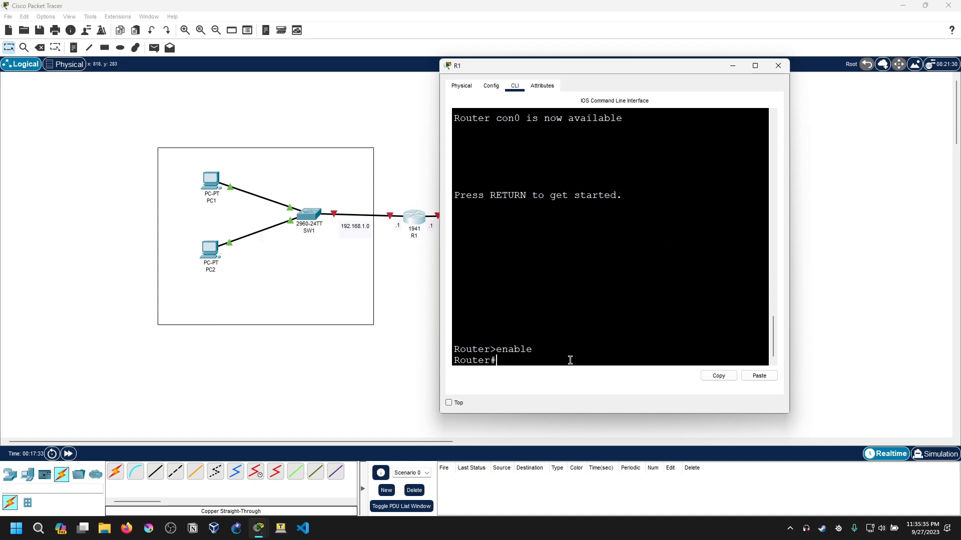
{"action": "type", "text": "configure termianl"}
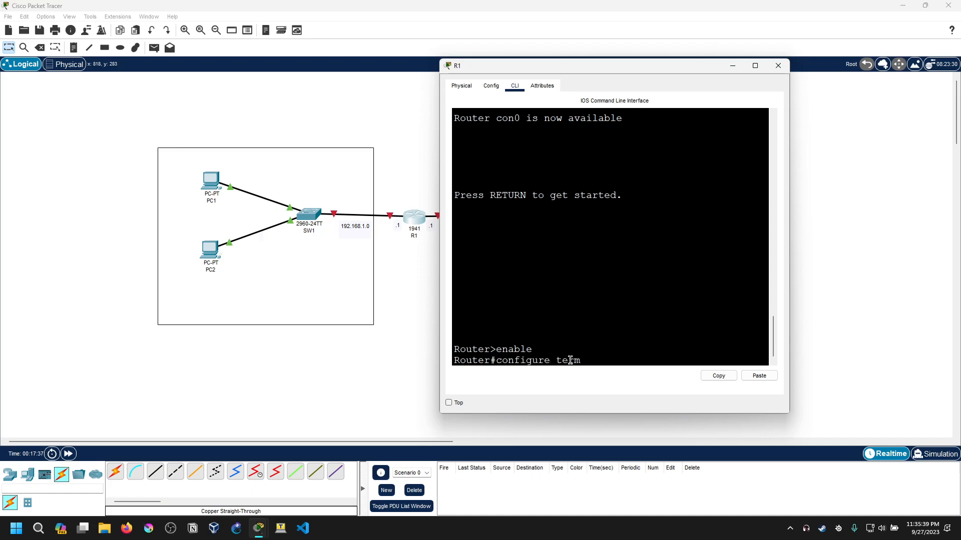
{"action": "key", "text": "BackSpace"}
{"action": "key", "text": "BackSpace"}
{"action": "type", "text": "nal"}
{"action": "key", "text": "Return"}
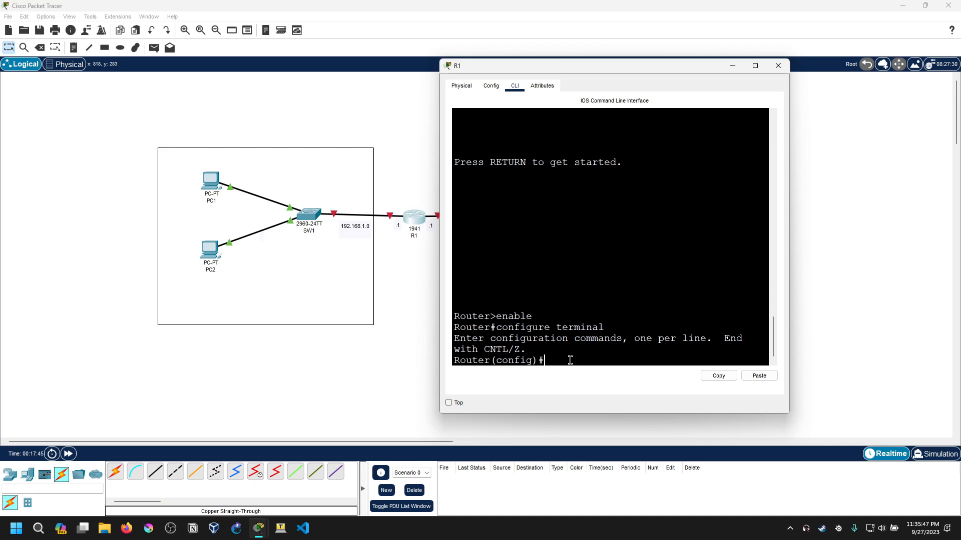
{"action": "type", "text": "inte"}
{"action": "key", "text": "BackSpace"}
{"action": "key", "text": "BackSpace"}
{"action": "key", "text": "BackSpace"}
{"action": "key", "text": "BackSpace"}
Switch to the notes, look up the show ip interface brief command and return to R1's command line in Packet Tracer
{"action": "key", "text": "ctrl+super+Left"}
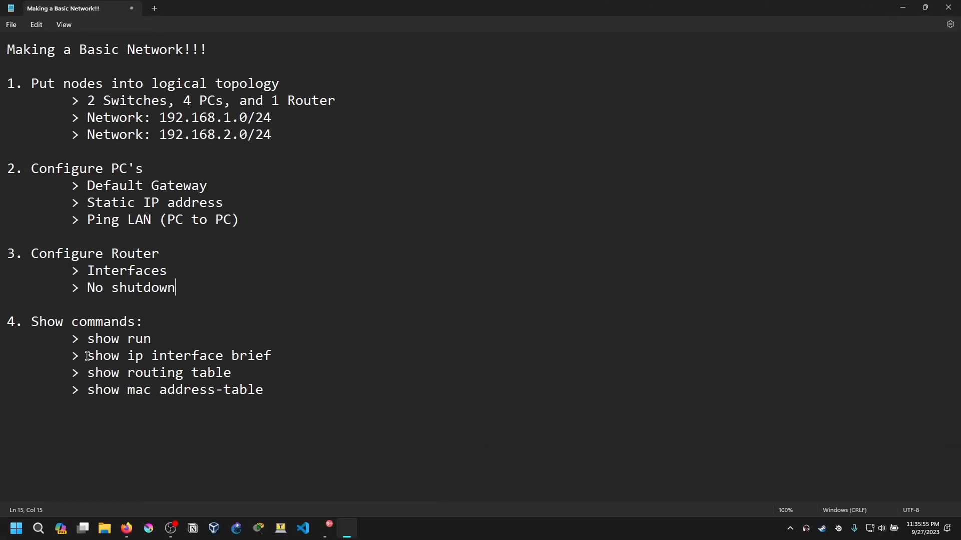
{"action": "left_click_drag", "start_coordinate": [88, 355], "coordinate": [273, 356]}
{"action": "left_click", "coordinate": [274, 356]}
{"action": "key", "text": "ctrl+super+Right"}
{"action": "left_click", "coordinate": [576, 362]}
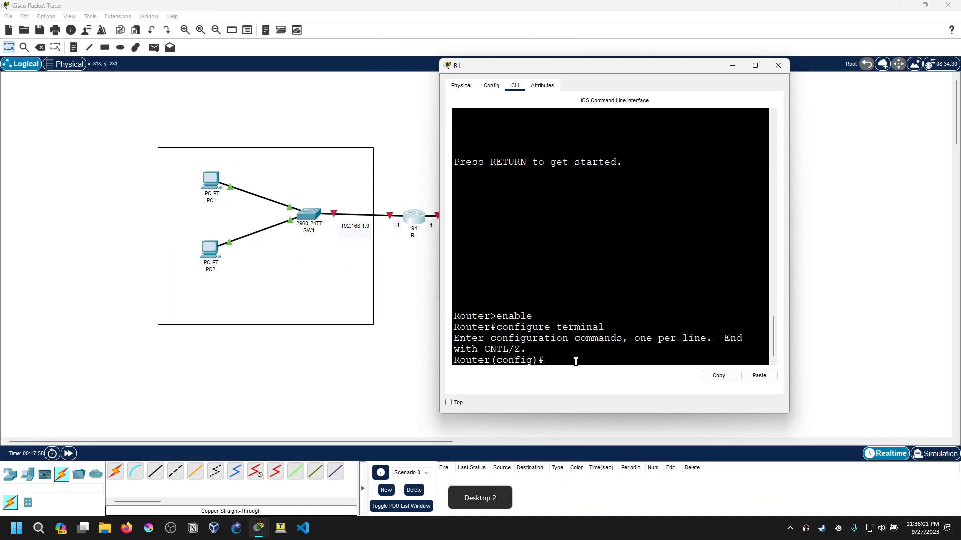
{"action": "type", "text": "show"}
{"action": "key", "text": "BackSpace"}
{"action": "key", "text": "BackSpace"}
{"action": "key", "text": "BackSpace"}
{"action": "key", "text": "BackSpace"}
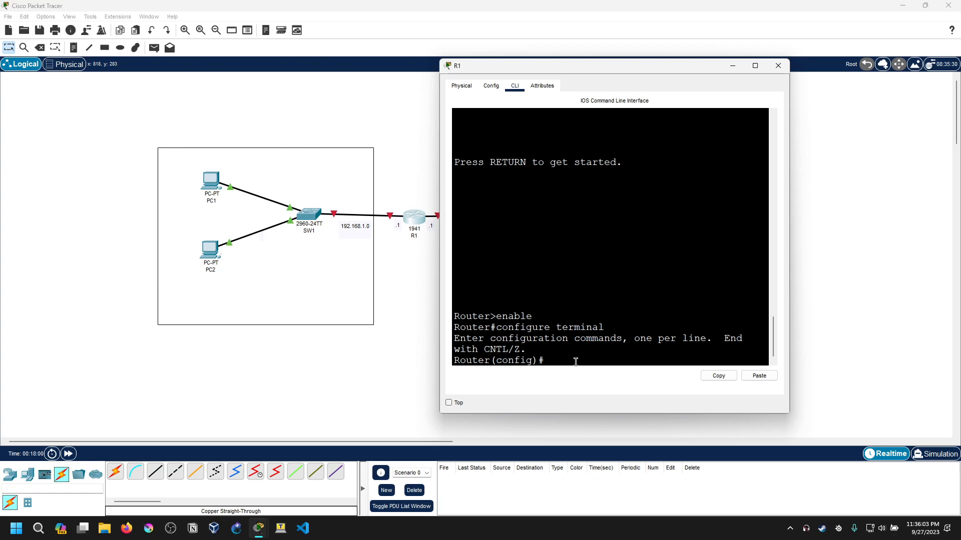
Leave global configuration mode on R1, run show ip interface brief and widen the window to fit the table
{"action": "key", "text": "ctrl+z"}
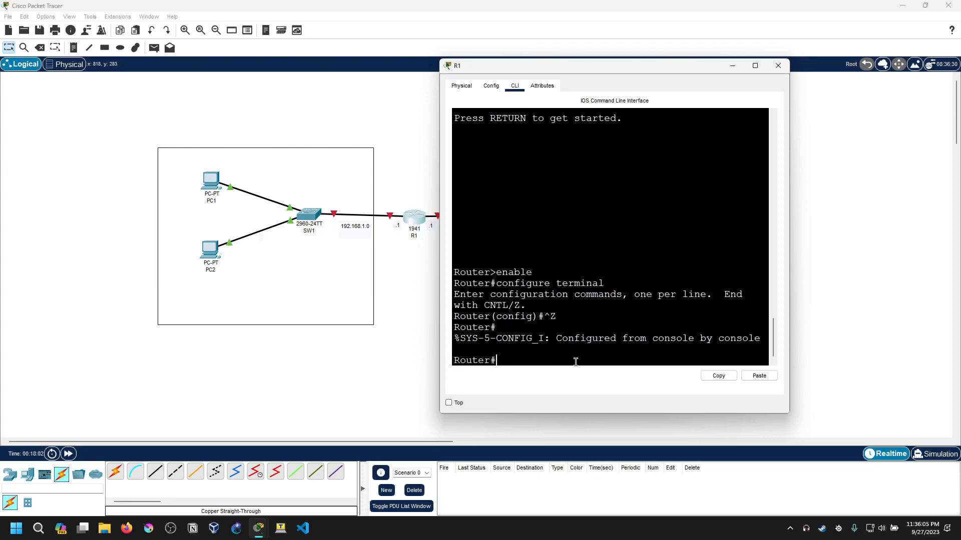
{"action": "type", "text": "exit"}
{"action": "type", "text": "show ip in"}
{"action": "type", "text": "terface brief"}
{"action": "key", "text": "Return"}
{"action": "left_click_drag", "start_coordinate": [790, 227], "coordinate": [956, 216]}
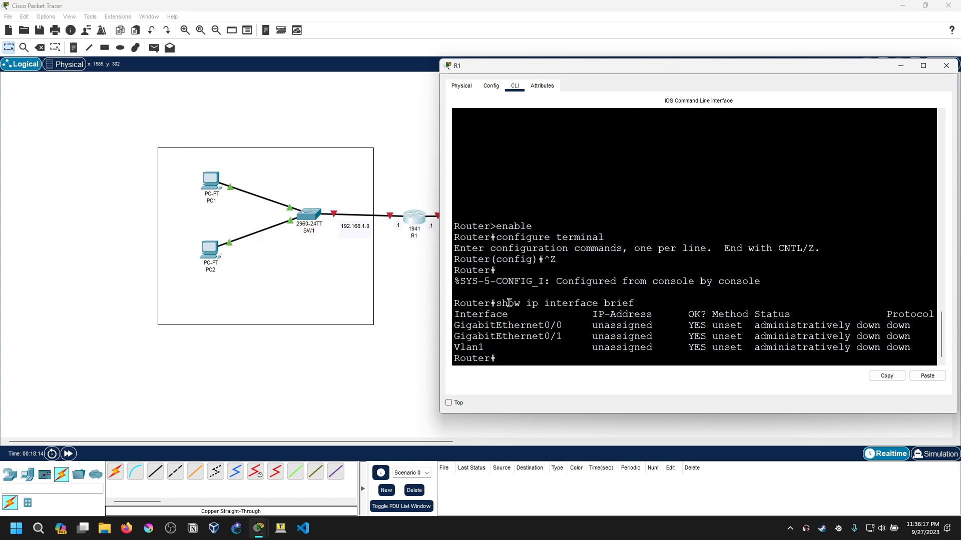
{"action": "left_click_drag", "start_coordinate": [440, 288], "coordinate": [258, 284]}
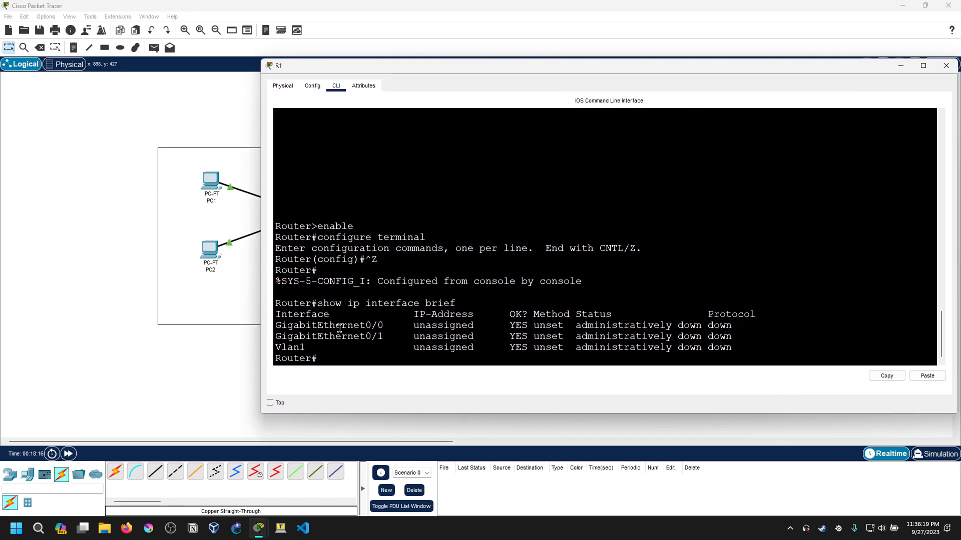
Examine the names, addresses, method and status of the two GigabitEthernet interfaces in R1's interface table
{"action": "left_click_drag", "start_coordinate": [367, 331], "coordinate": [390, 336]}
{"action": "left_click_drag", "start_coordinate": [443, 69], "coordinate": [419, 131]}
{"action": "left_click_drag", "start_coordinate": [554, 386], "coordinate": [252, 386]}
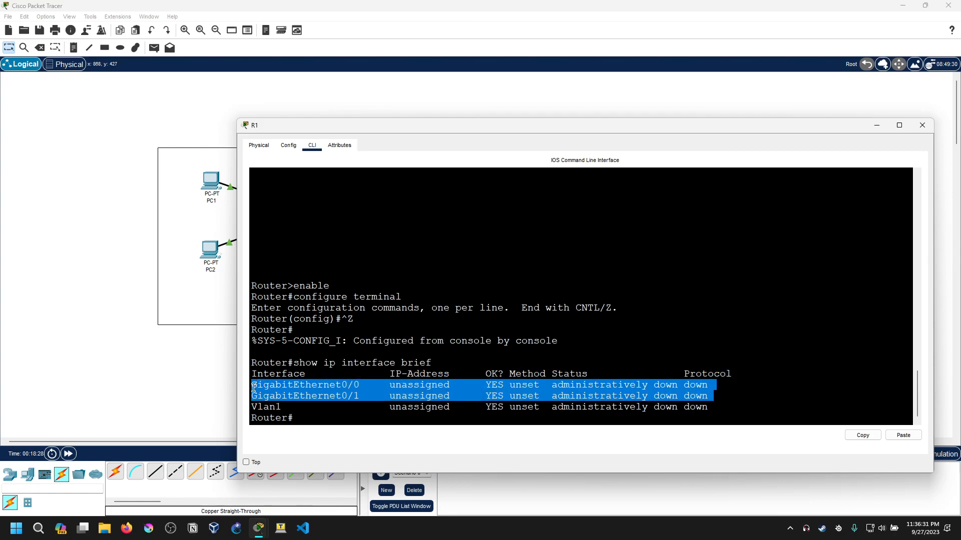
{"action": "left_click_drag", "start_coordinate": [551, 386], "coordinate": [673, 396]}
{"action": "left_click", "coordinate": [673, 396]}
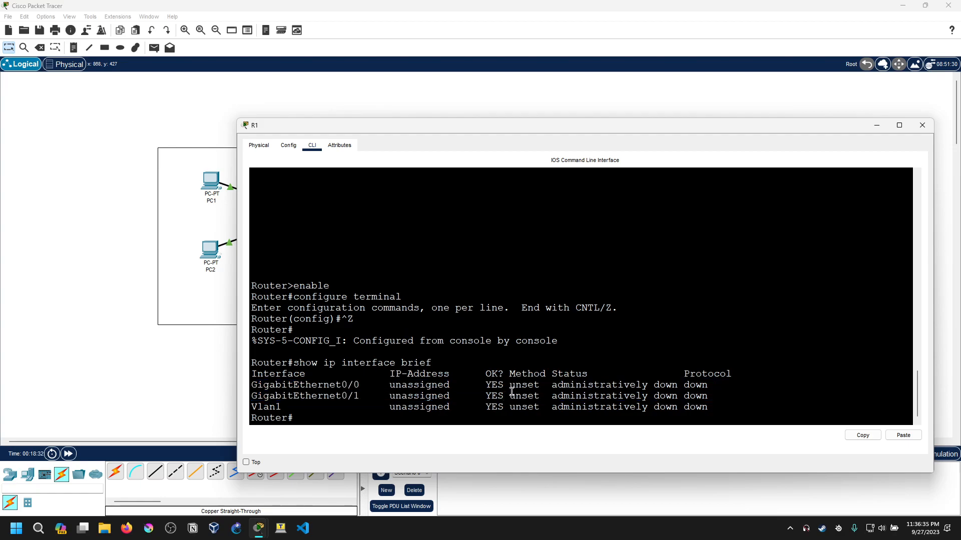
{"action": "left_click_drag", "start_coordinate": [510, 386], "coordinate": [530, 389]}
{"action": "left_click", "coordinate": [530, 388]}
{"action": "left_click_drag", "start_coordinate": [385, 385], "coordinate": [450, 395]}
{"action": "left_click", "coordinate": [450, 395]}
{"action": "left_click_drag", "start_coordinate": [552, 386], "coordinate": [674, 395]}
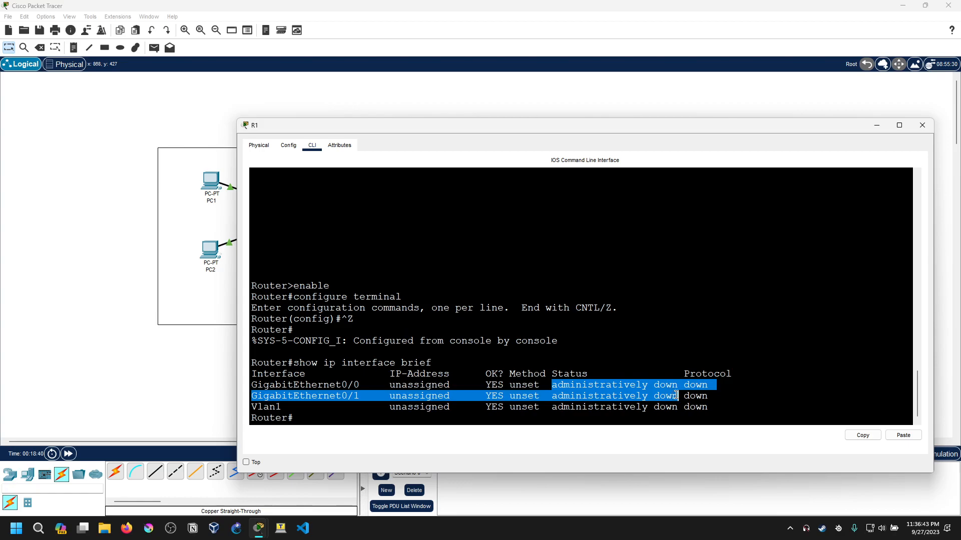
{"action": "left_click", "coordinate": [674, 395]}
{"action": "left_click_drag", "start_coordinate": [342, 388], "coordinate": [360, 386]}
{"action": "left_click", "coordinate": [360, 386]}
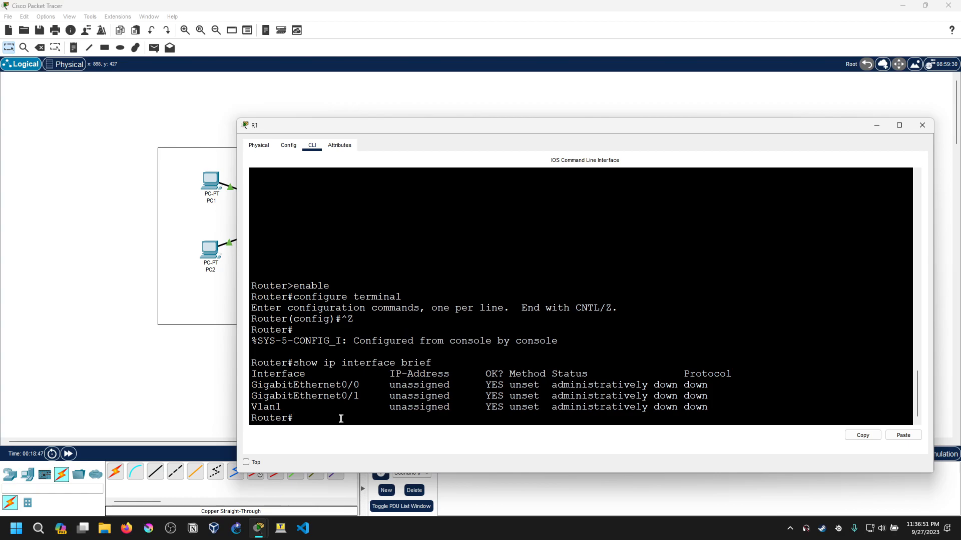
Enter global configuration mode with configure terminal and select interface gigabitEthernet 0/0 on R1
{"action": "type", "text": "conf igure terminal"}
{"action": "key", "text": "Return"}
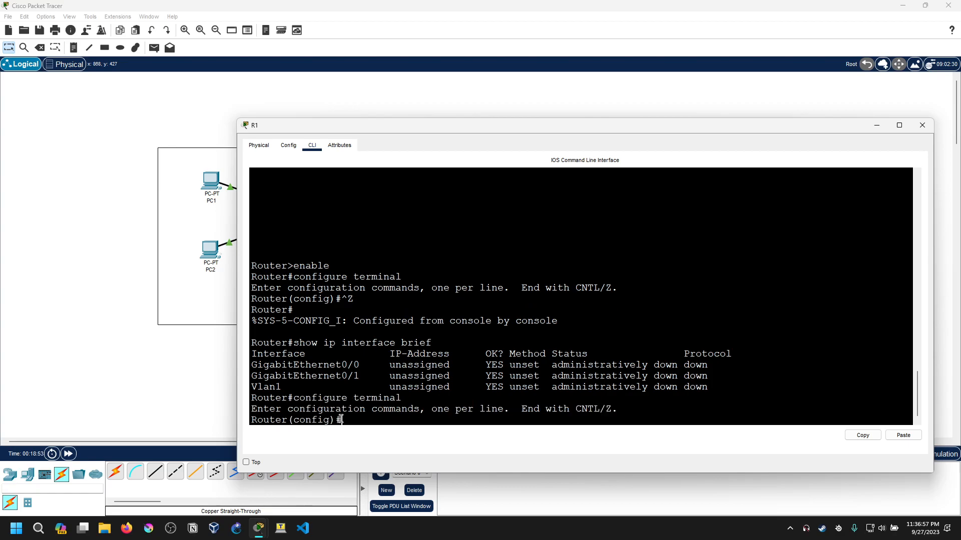
{"action": "type", "text": "interface g"}
{"action": "key", "text": "Tab"}
{"action": "type", "text": "0"}
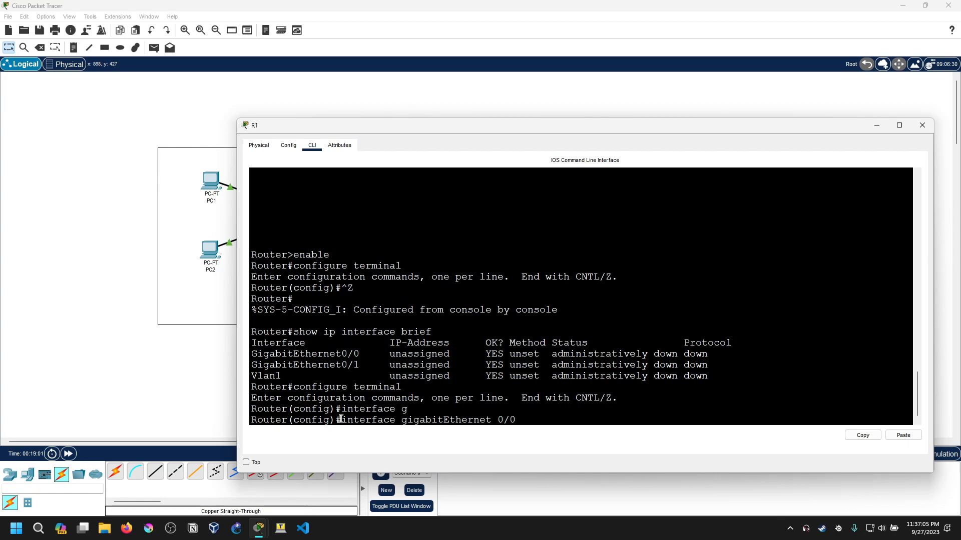
{"action": "key", "text": "Return"}
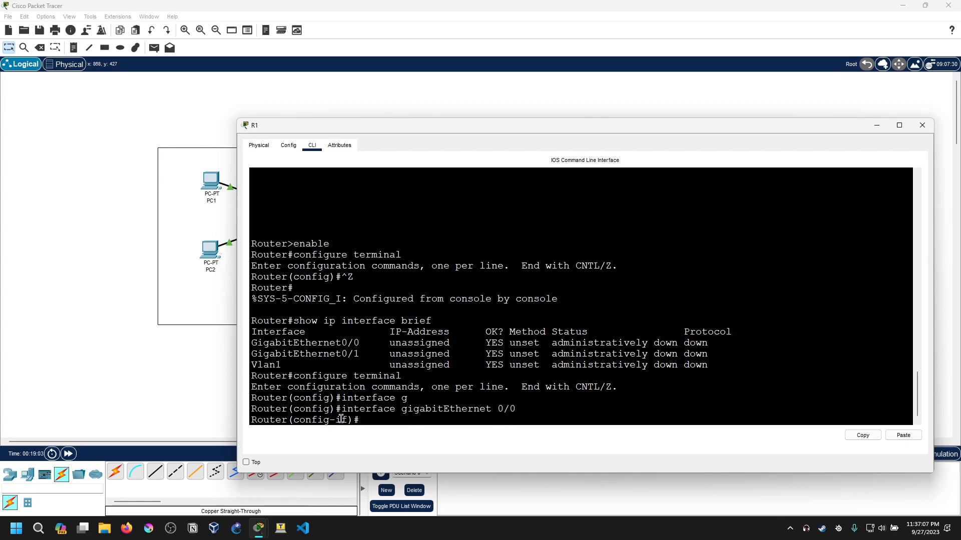
Uncover the topology and set the preferences to always show port labels in the logical workspace
{"action": "left_click_drag", "start_coordinate": [441, 127], "coordinate": [394, 299]}
{"action": "left_click", "coordinate": [396, 250]}
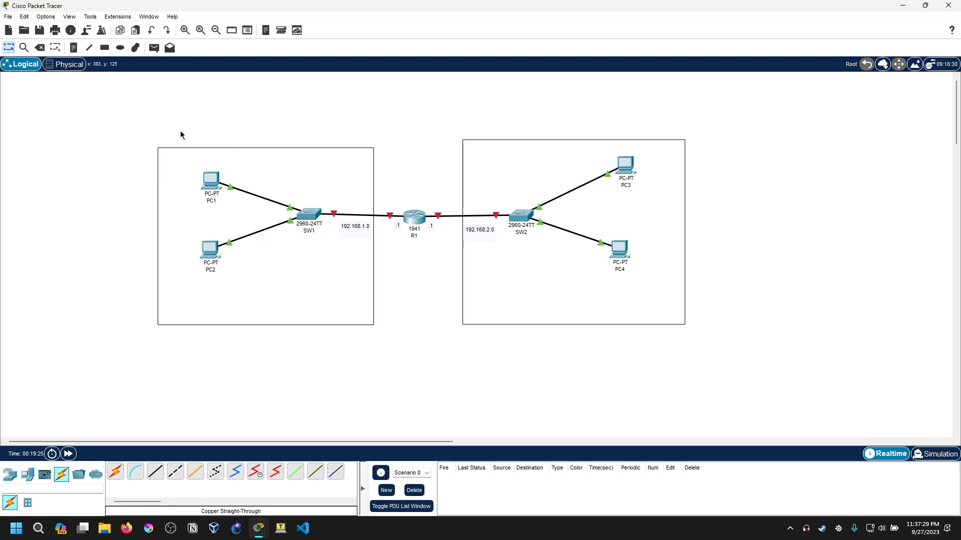
{"action": "left_click", "coordinate": [52, 19]}
{"action": "left_click", "coordinate": [58, 27]}
{"action": "left_click", "coordinate": [490, 159]}
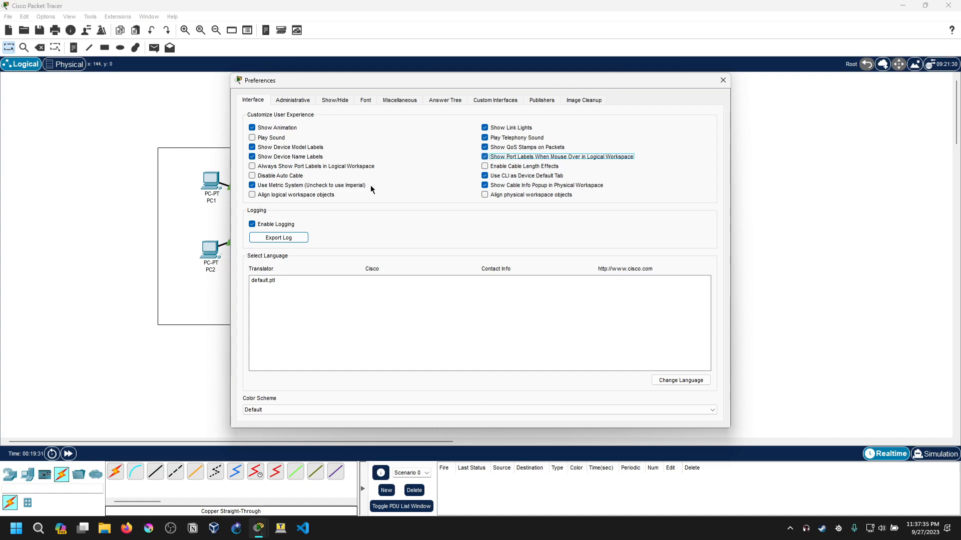
{"action": "left_click", "coordinate": [269, 168]}
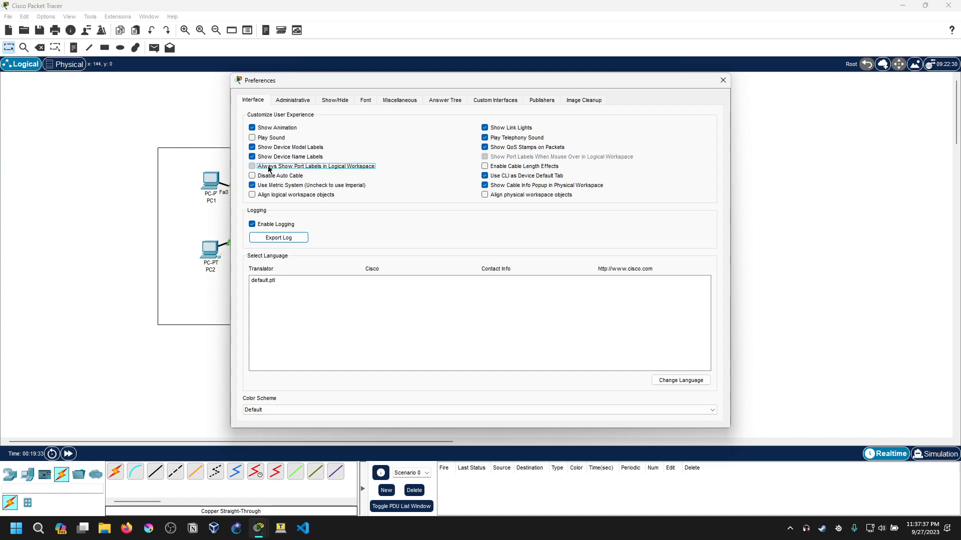
{"action": "left_click", "coordinate": [723, 81]}
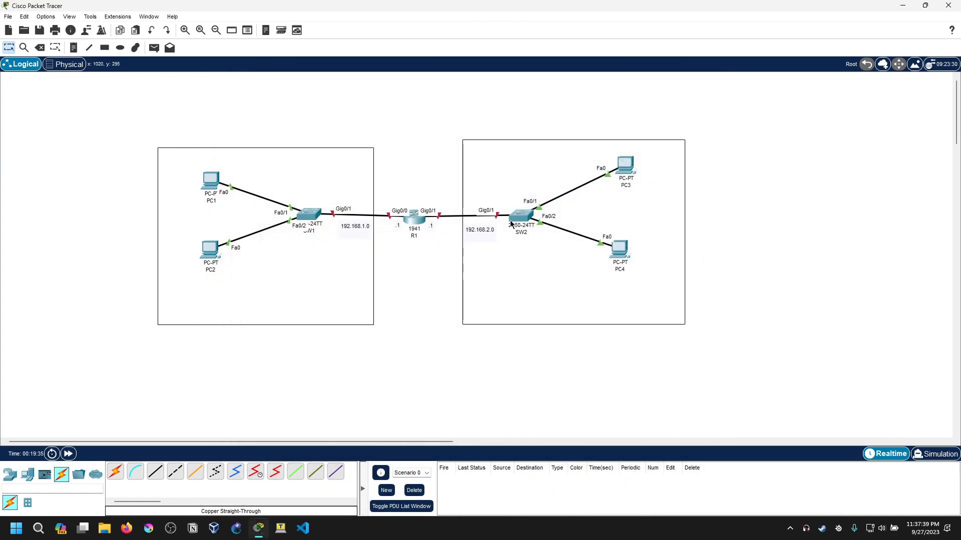
Reopen R1's command line and place its window beside the router so R1's port labels stay in view
{"action": "left_click", "coordinate": [415, 221]}
{"action": "left_click", "coordinate": [472, 408]}
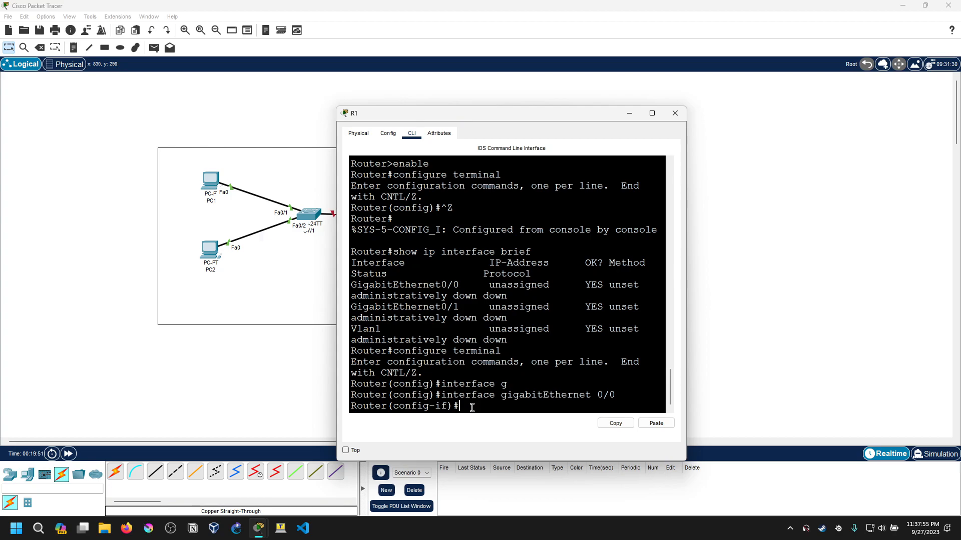
{"action": "left_click_drag", "start_coordinate": [409, 115], "coordinate": [525, 113]}
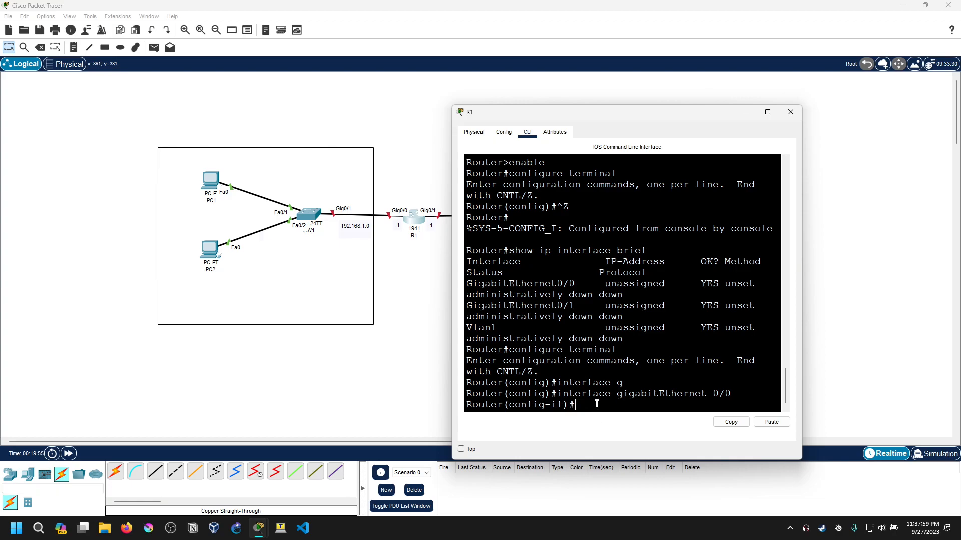
List the available ip subcommands in R1's interface configuration with ip ? and widen the window to read them
{"action": "type", "text": "ip address"}
{"action": "key", "text": "BackSpace"}
{"action": "key", "text": "BackSpace"}
{"action": "key", "text": "BackSpace"}
{"action": "key", "text": "BackSpace"}
{"action": "key", "text": "BackSpace"}
{"action": "key", "text": "BackSpace"}
{"action": "key", "text": "BackSpace"}
{"action": "key", "text": "BackSpace"}
{"action": "type", "text": "?"}
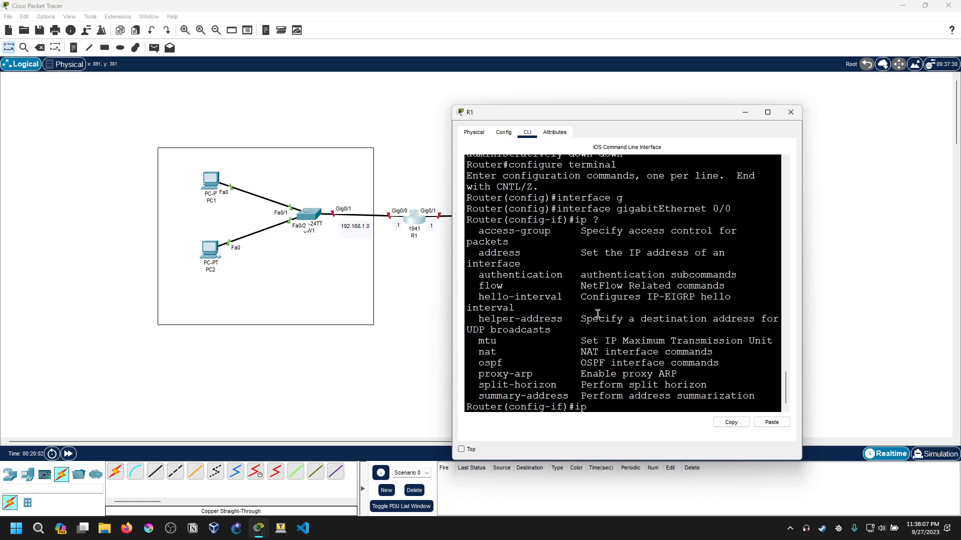
{"action": "left_click_drag", "start_coordinate": [803, 247], "coordinate": [957, 246]}
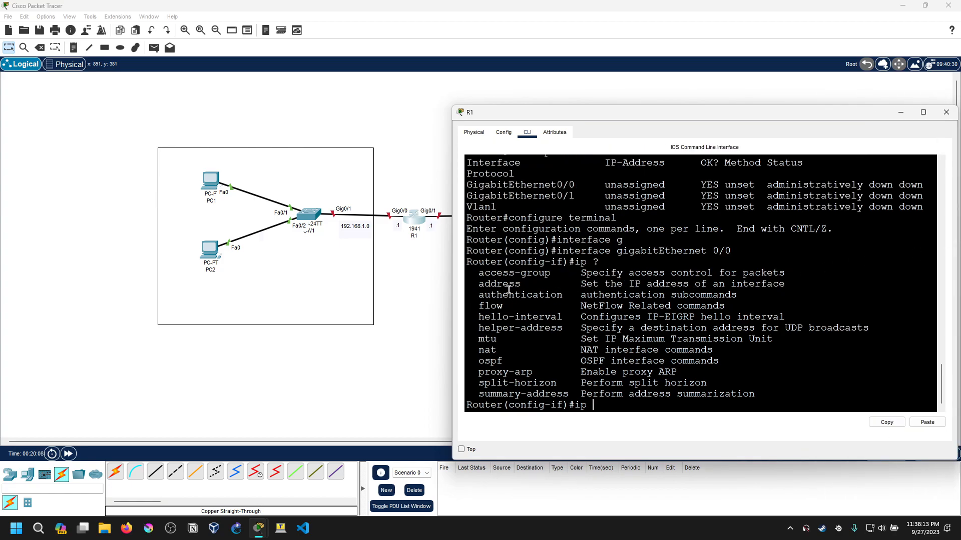
Assign 192.168.1.1 with subnet mask 255.255.255.0 to GigabitEthernet 0/0, checking the ip address arguments with ?
{"action": "type", "text": "address ?"}
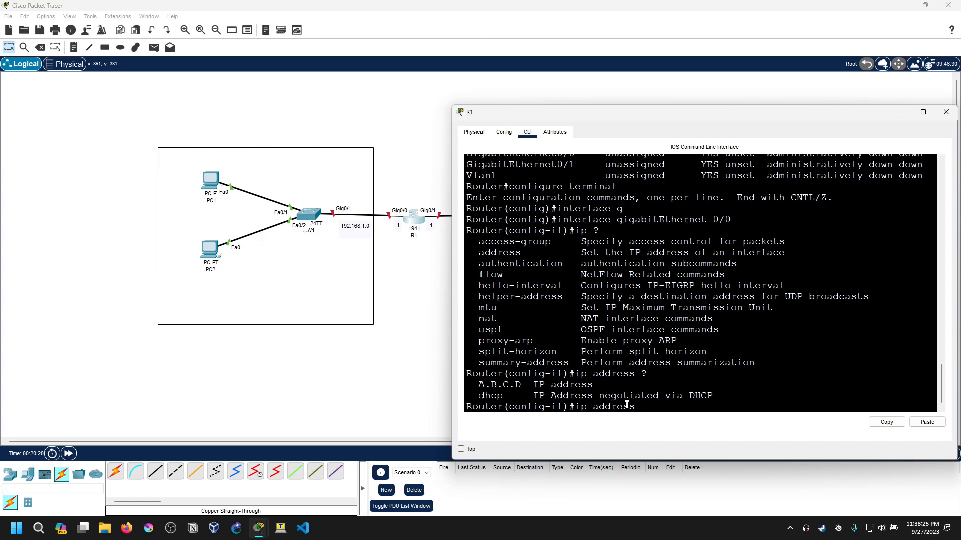
{"action": "type", "text": "192.168.1.1 ?"}
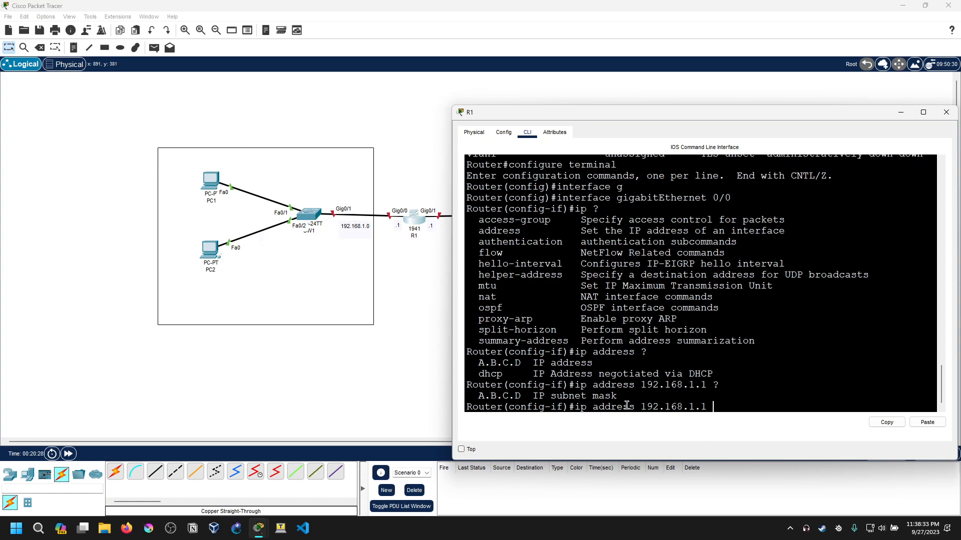
{"action": "left_click_drag", "start_coordinate": [533, 396], "coordinate": [631, 396]}
{"action": "left_click", "coordinate": [721, 407]}
{"action": "type", "text": "255.255.255.0"}
{"action": "key", "text": "Return"}
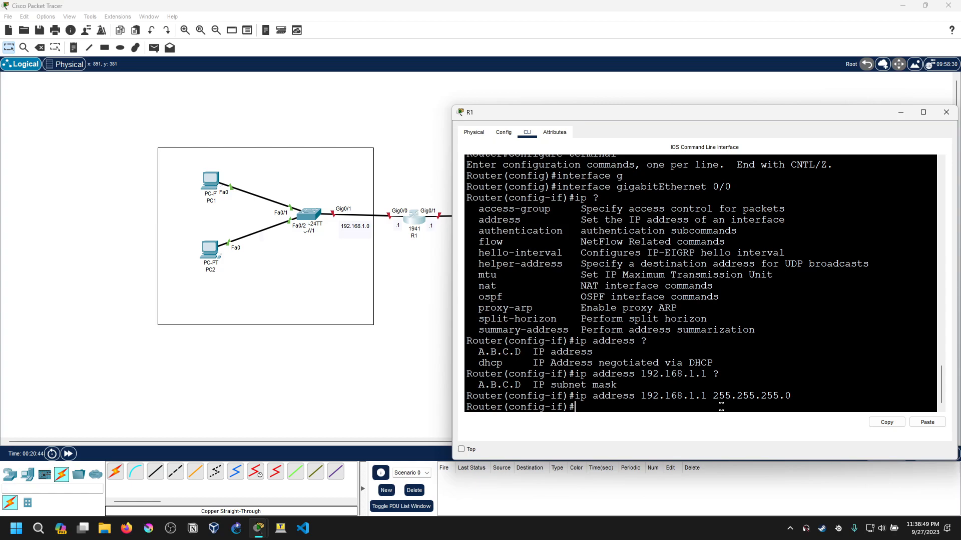
Run do sh ip int brief on R1 and check the address and status of GigabitEthernet0/0
{"action": "type", "text": "do sh ip int brief"}
{"action": "key", "text": "Return"}
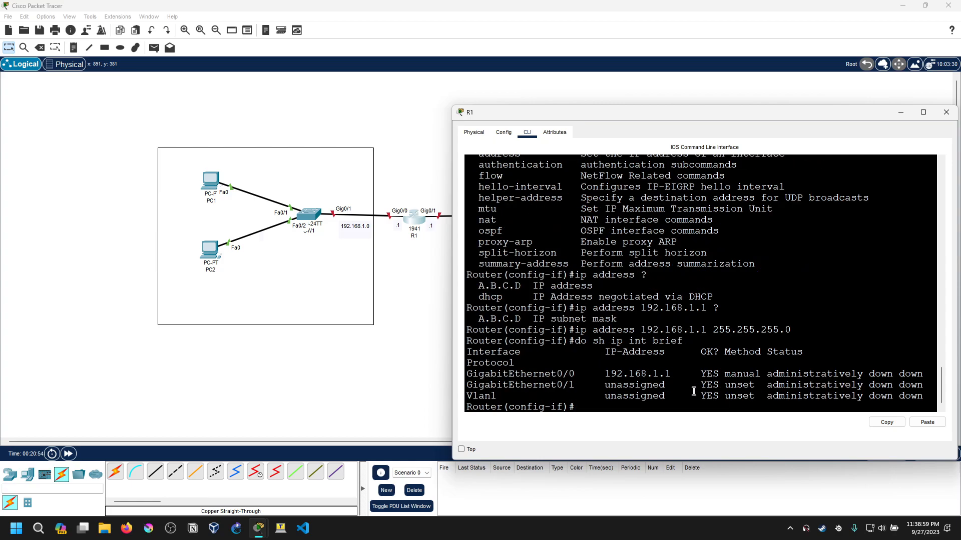
{"action": "left_click_drag", "start_coordinate": [605, 374], "coordinate": [667, 375]}
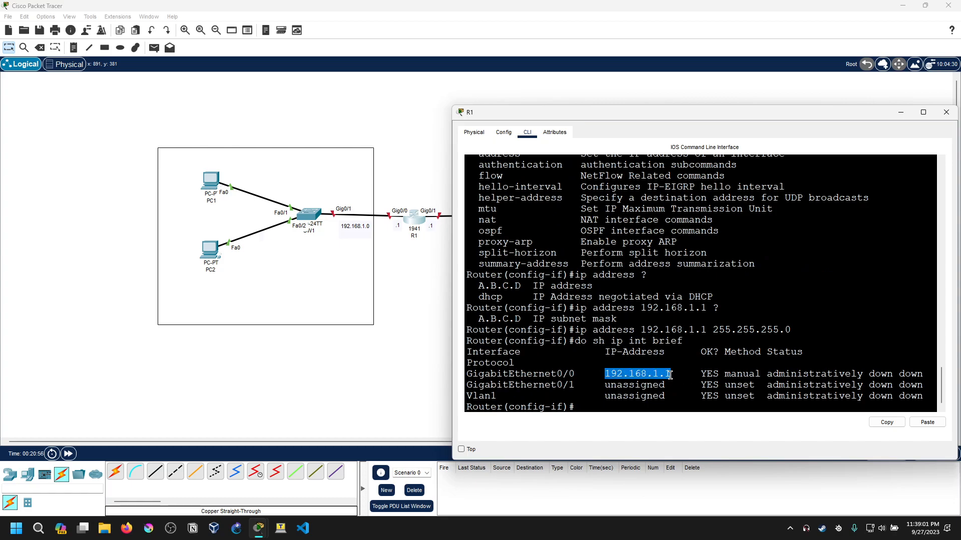
{"action": "left_click_drag", "start_coordinate": [767, 374], "coordinate": [893, 374]}
{"action": "left_click", "coordinate": [893, 375]}
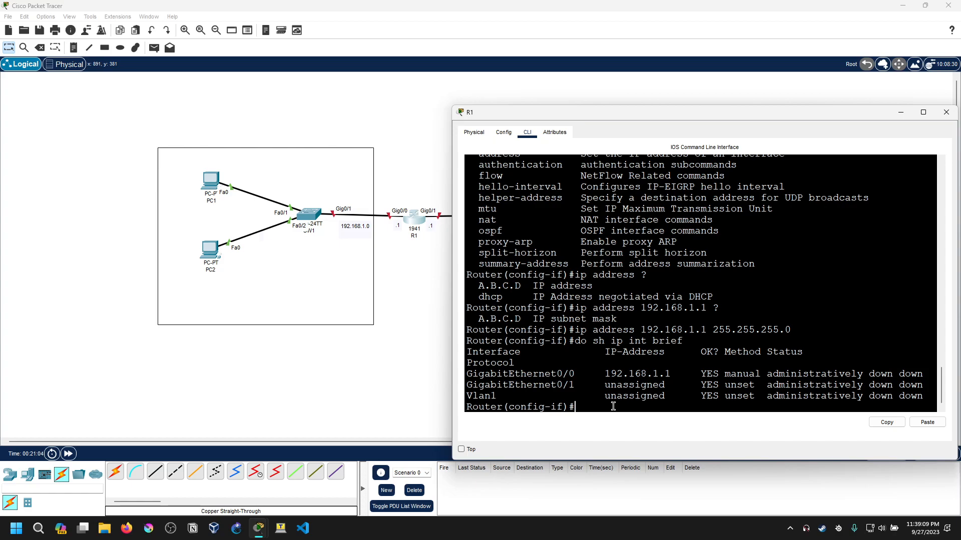
Check the notes for the remaining router step and enable GigabitEthernet0/0 on R1 with no shutdown
{"action": "key", "text": "ctrl+super+Left"}
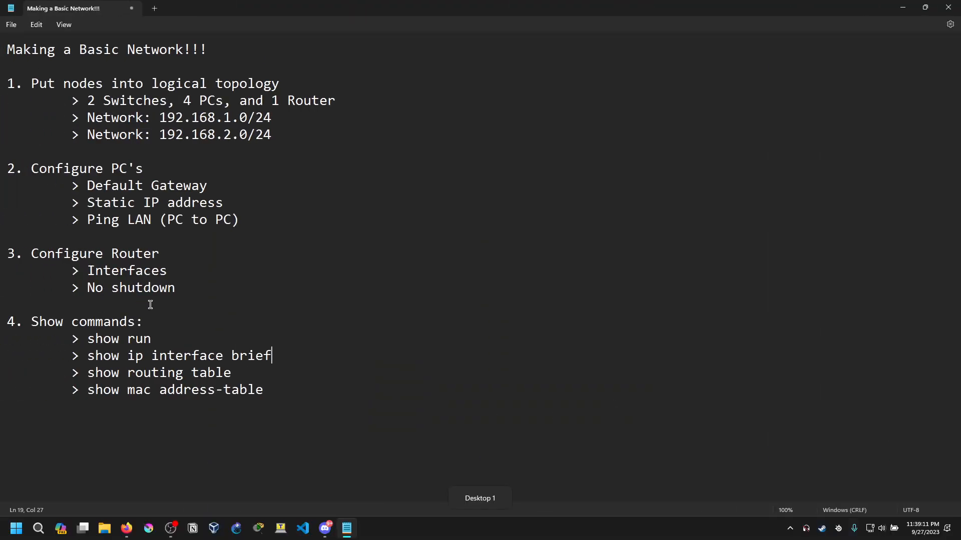
{"action": "key", "text": "ctrl+super+Right"}
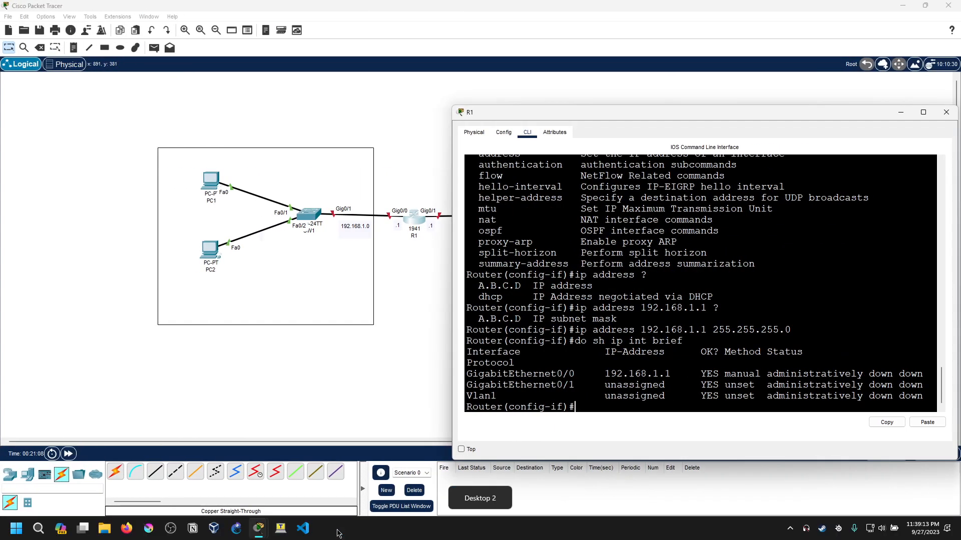
{"action": "type", "text": "no "}
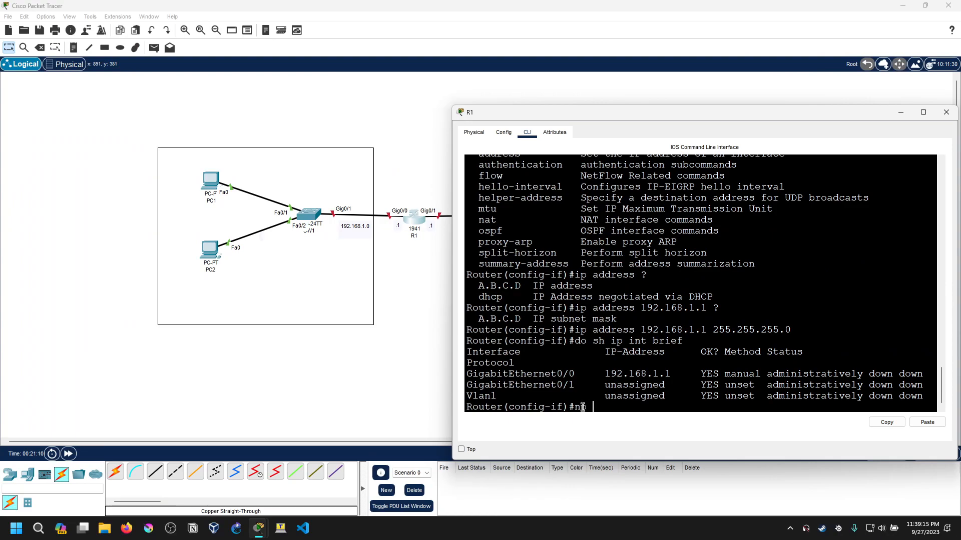
{"action": "type", "text": "shutdown"}
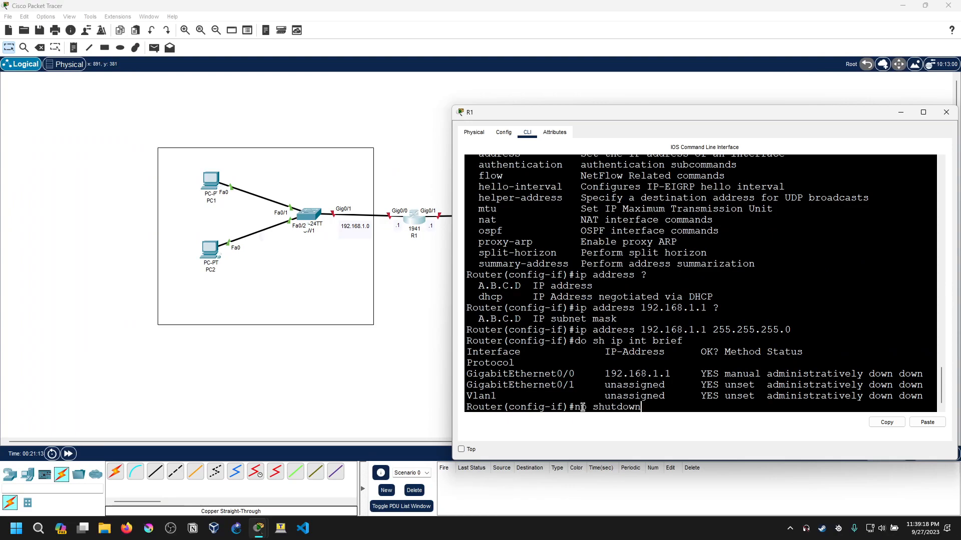
{"action": "key", "text": "Return"}
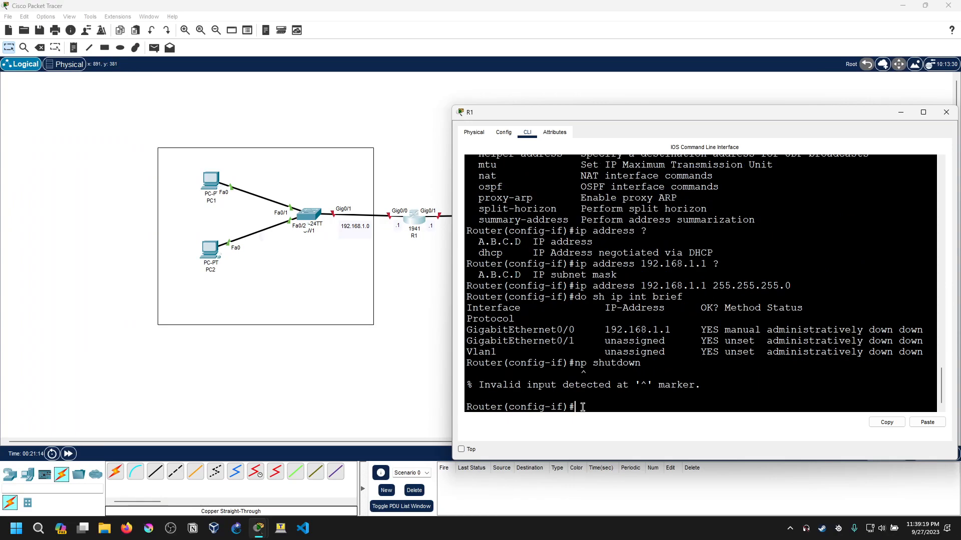
{"action": "type", "text": "no shutdown"}
{"action": "key", "text": "Return"}
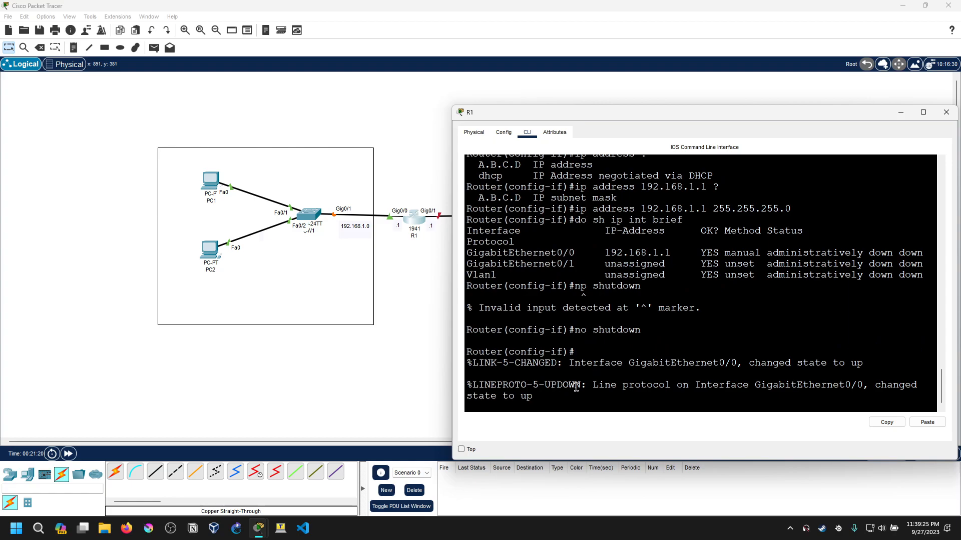
{"action": "left_click_drag", "start_coordinate": [595, 387], "coordinate": [520, 426]}
{"action": "left_click", "coordinate": [542, 399]}
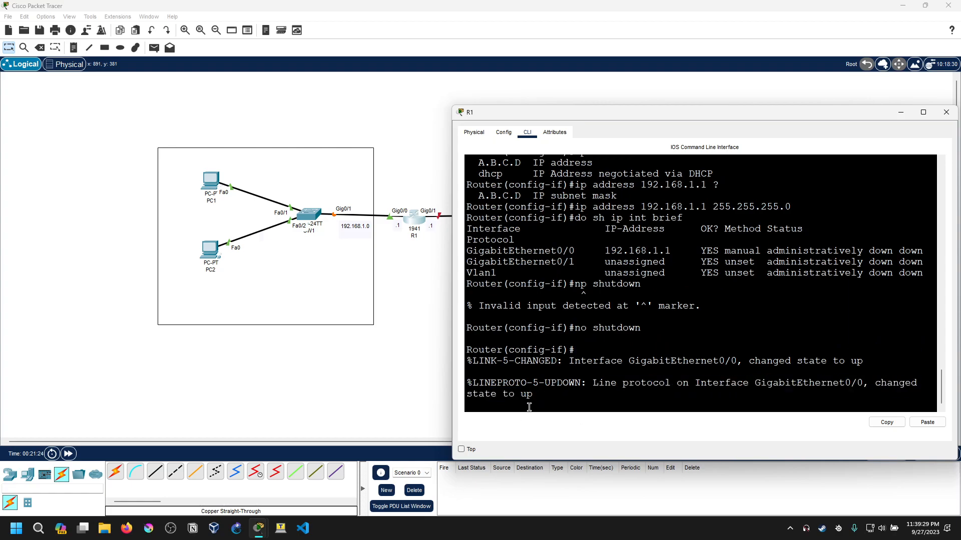
Rerun do sh ip int brief and verify the status and protocol of the newly enabled GigabitEthernet0/0
{"action": "key", "text": "Return"}
{"action": "key", "text": "Up"}
{"action": "key", "text": "Up"}
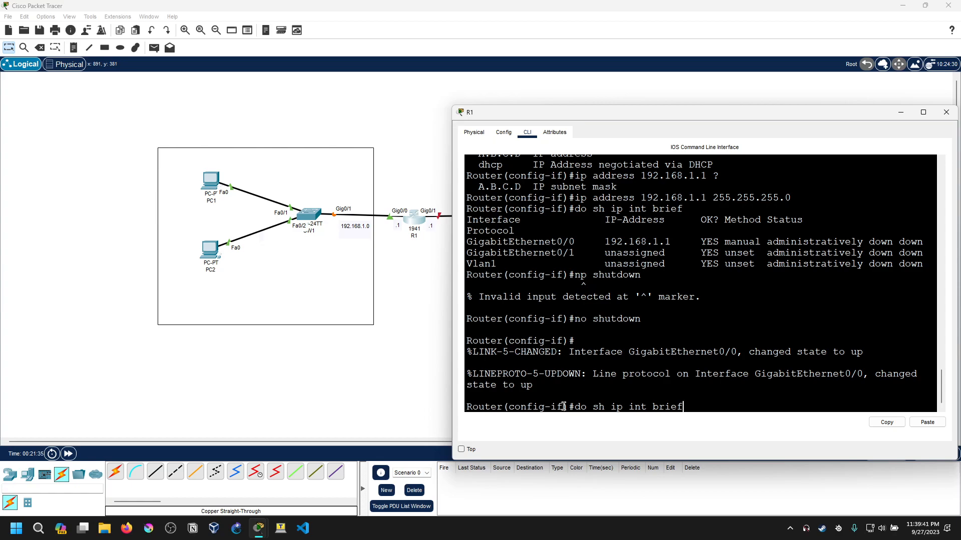
{"action": "key", "text": "Return"}
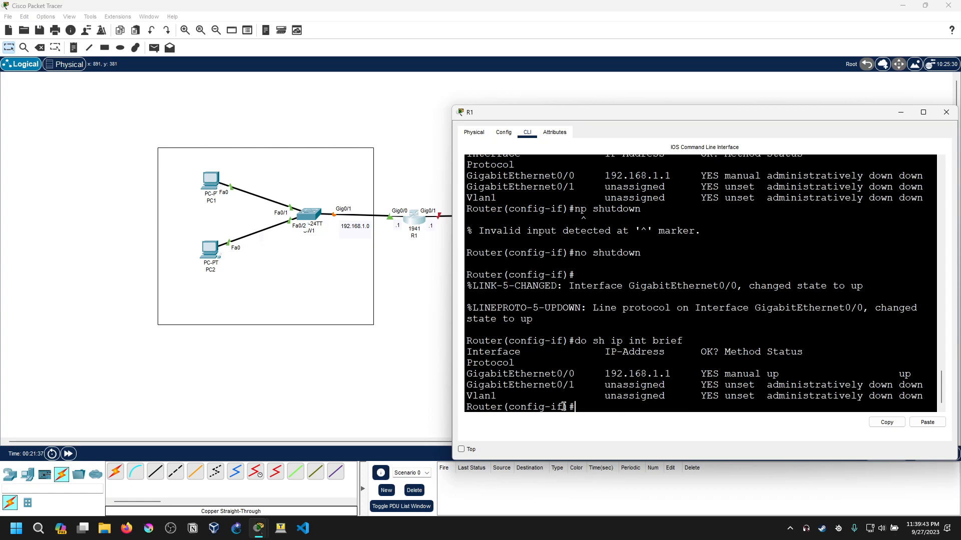
{"action": "left_click_drag", "start_coordinate": [768, 372], "coordinate": [817, 373]}
{"action": "left_click_drag", "start_coordinate": [899, 374], "coordinate": [917, 374]}
{"action": "left_click", "coordinate": [707, 387]}
{"action": "left_click", "coordinate": [603, 405]}
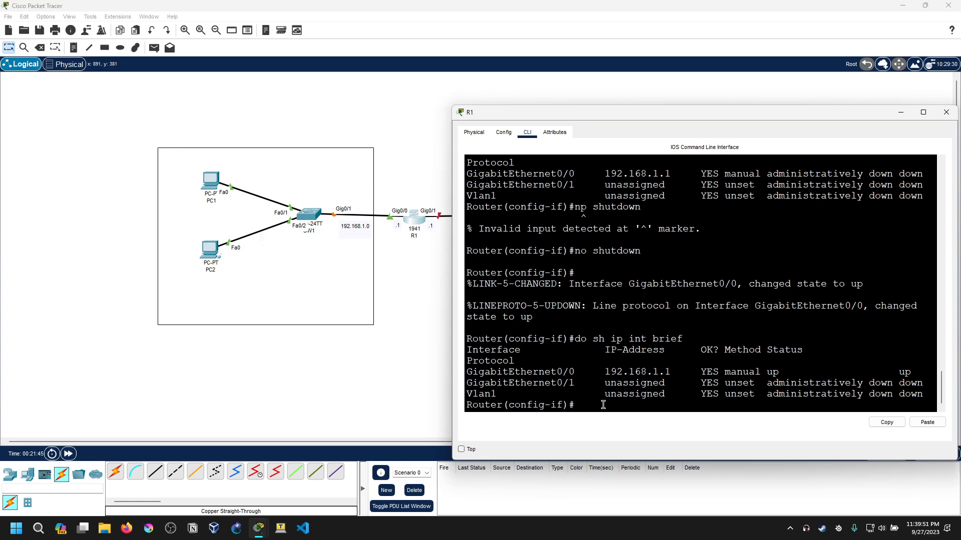
{"action": "key", "text": "Return"}
{"action": "type", "text": "interface"}
{"action": "key", "text": "BackSpace"}
{"action": "key", "text": "BackSpace"}
{"action": "key", "text": "BackSpace"}
{"action": "key", "text": "BackSpace"}
{"action": "key", "text": "BackSpace"}
{"action": "key", "text": "BackSpace"}
{"action": "key", "text": "BackSpace"}
{"action": "key", "text": "BackSpace"}
{"action": "key", "text": "BackSpace"}
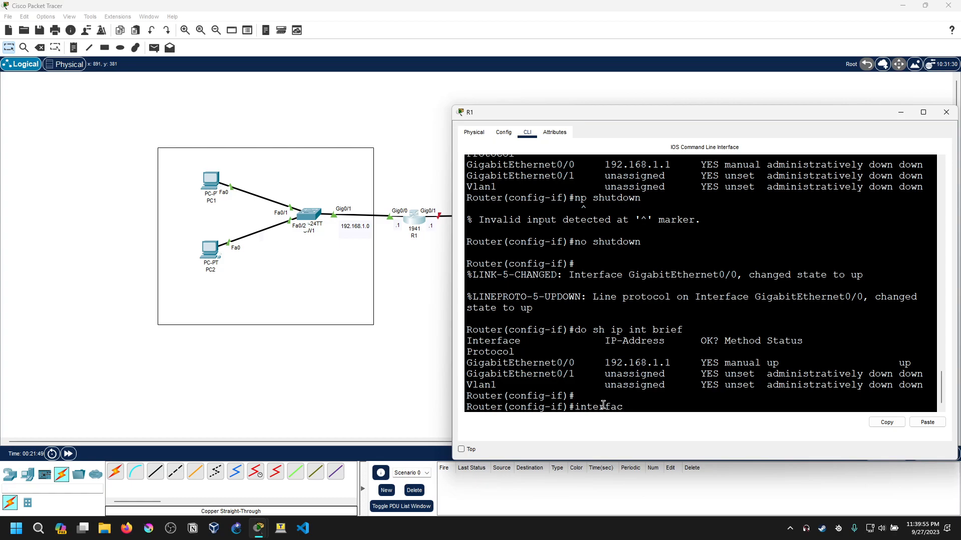
{"action": "type", "text": "interface g"}
{"action": "key", "text": "Tab"}
{"action": "type", "text": "g"}
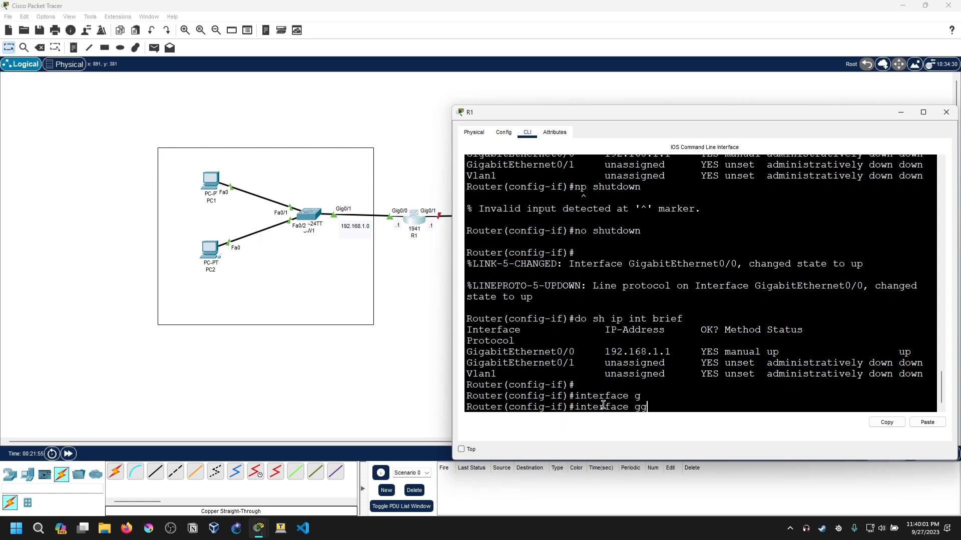
{"action": "key", "text": "Tab"}
{"action": "key", "text": "BackSpace"}
{"action": "key", "text": "BackSpace"}
{"action": "key", "text": "Tab"}
{"action": "key", "text": "Tab"}
{"action": "key", "text": "BackSpace"}
{"action": "key", "text": "BackSpace"}
{"action": "type", "text": "e"}
{"action": "key", "text": "BackSpace"}
{"action": "key", "text": "BackSpace"}
{"action": "key", "text": "BackSpace"}
{"action": "key", "text": "BackSpace"}
{"action": "key", "text": "BackSpace"}
{"action": "key", "text": "BackSpace"}
{"action": "key", "text": "BackSpace"}
{"action": "key", "text": "BackSpace"}
{"action": "key", "text": "BackSpace"}
Enter interface configuration mode for GigabitEthernet0/1 on R1 with interface g0/1, comparing it with the earlier GigabitEthernet 0/0 commands
{"action": "type", "text": "interface g0/1"}
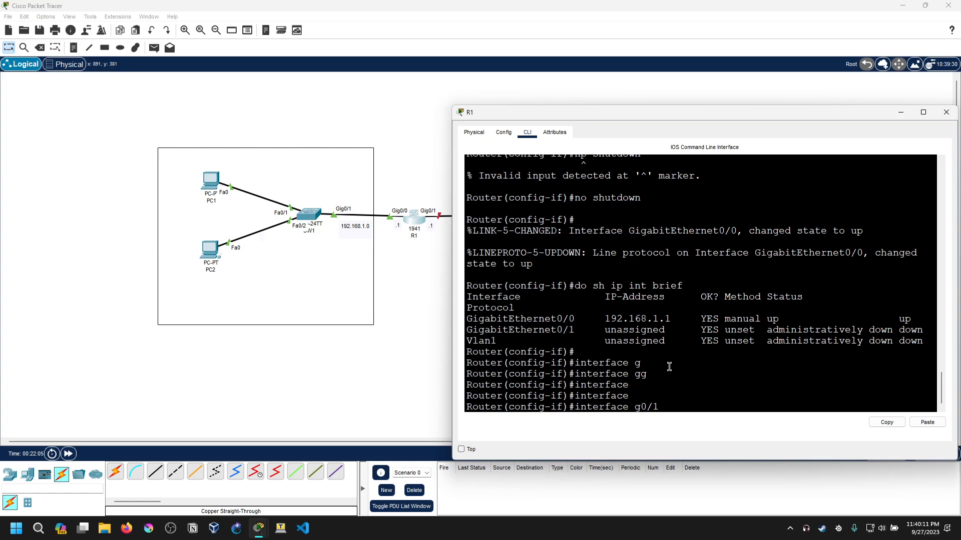
{"action": "scroll", "coordinate": [659, 380], "scroll_direction": "up", "scroll_amount": 6}
{"action": "scroll", "coordinate": [704, 305], "scroll_direction": "up", "scroll_amount": 2}
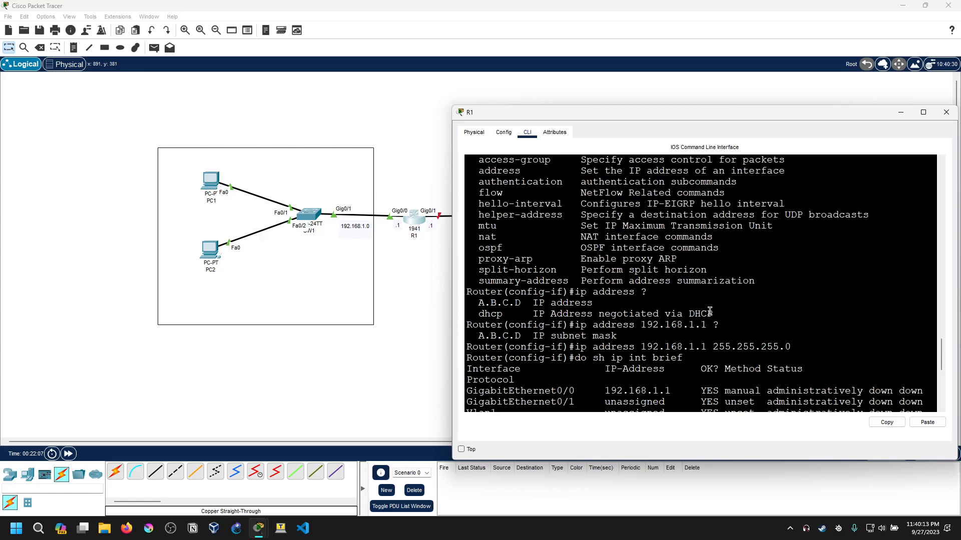
{"action": "scroll", "coordinate": [660, 321], "scroll_direction": "up", "scroll_amount": 6}
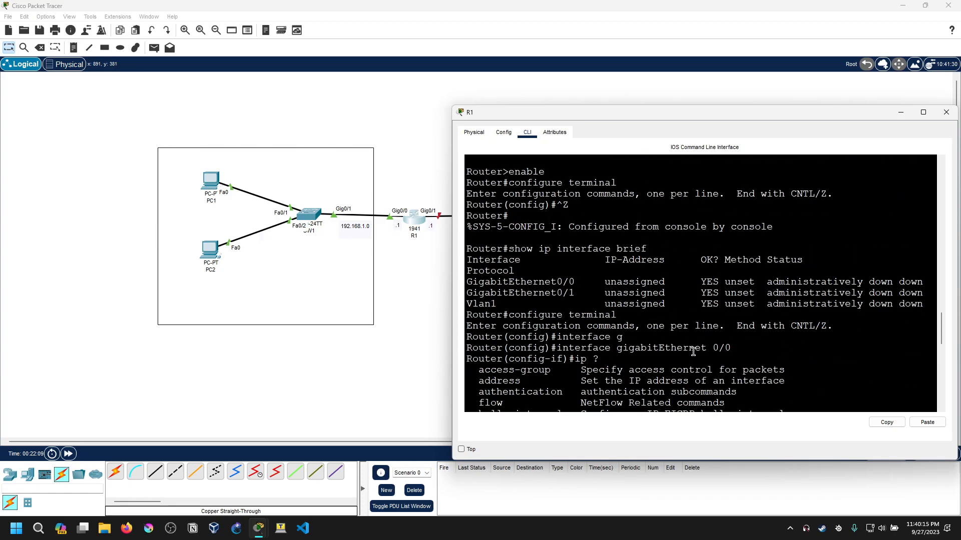
{"action": "scroll", "coordinate": [646, 364], "scroll_direction": "down", "scroll_amount": 10}
{"action": "scroll", "coordinate": [646, 364], "scroll_direction": "down", "scroll_amount": 1}
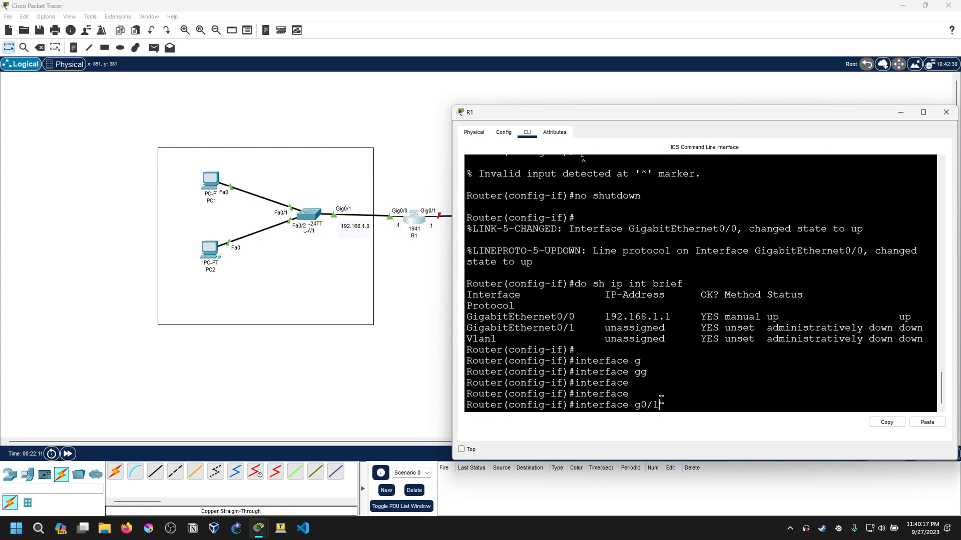
{"action": "left_click_drag", "start_coordinate": [515, 404], "coordinate": [659, 405]}
{"action": "left_click", "coordinate": [587, 405]}
{"action": "left_click", "coordinate": [666, 406]}
{"action": "key", "text": "Return"}
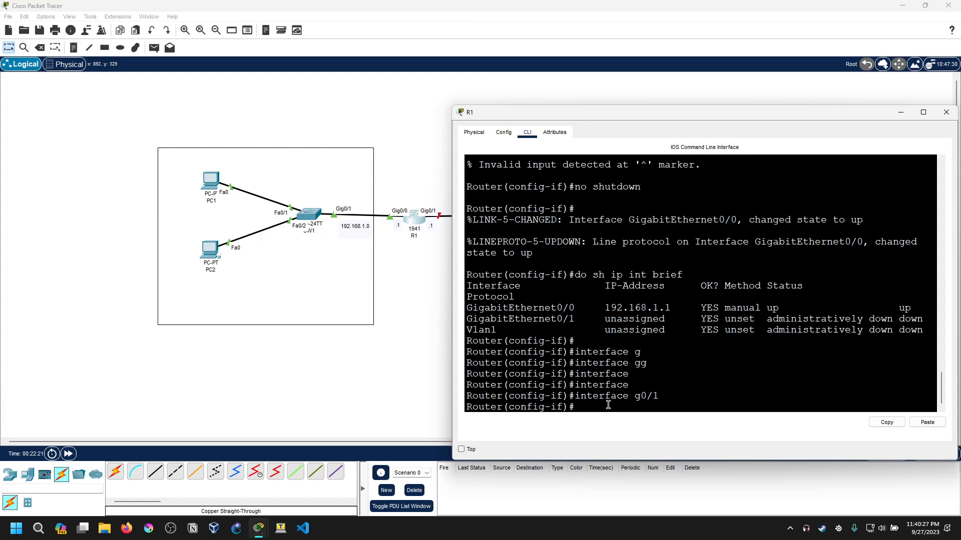
Assign 192.168.2.1 with subnet mask 255.255.255.0 to GigabitEthernet0/1 using the short form ip add
{"action": "type", "text": "ip add"}
{"action": "key", "text": "Tab"}
{"action": "key", "text": "BackSpace"}
{"action": "key", "text": "BackSpace"}
{"action": "key", "text": "BackSpace"}
{"action": "key", "text": "BackSpace"}
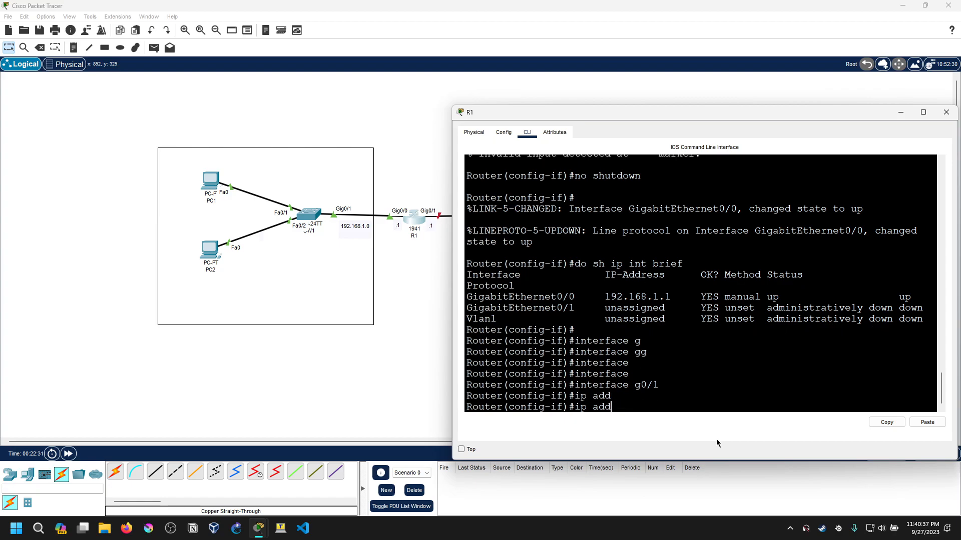
{"action": "type", "text": "192.168.2.1 255.255.255.0"}
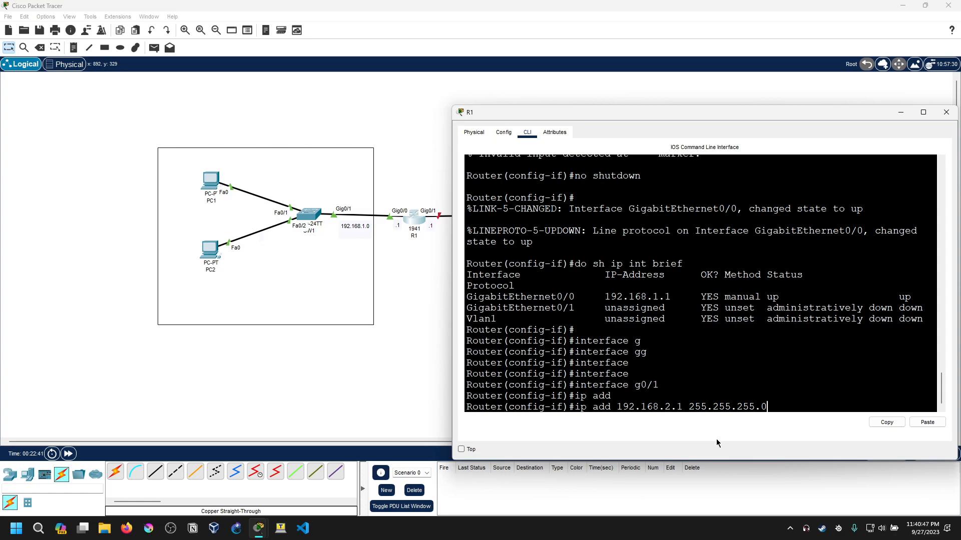
{"action": "key", "text": "Return"}
Enable GigabitEthernet0/1 on R1 with the abbreviated command no shut
{"action": "type", "text": "no shut"}
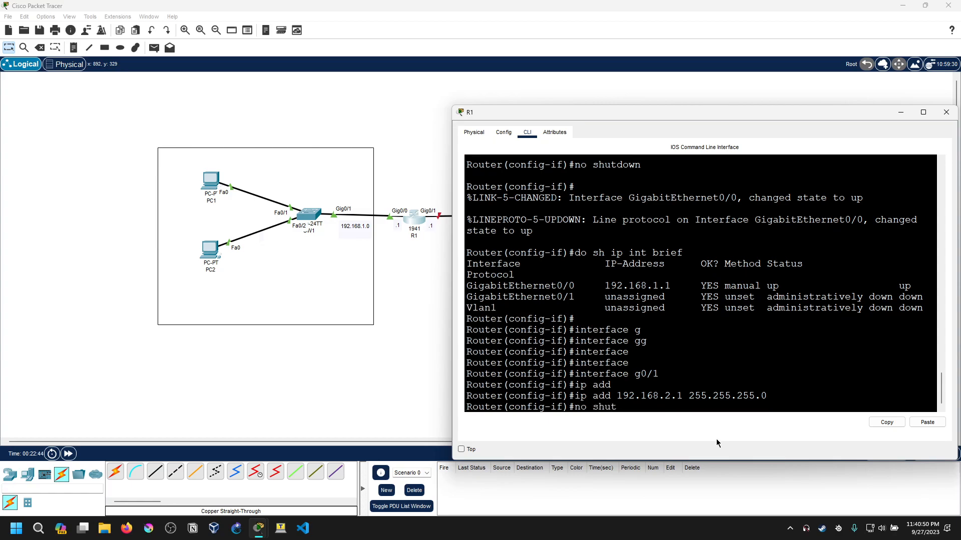
{"action": "key", "text": "Return"}
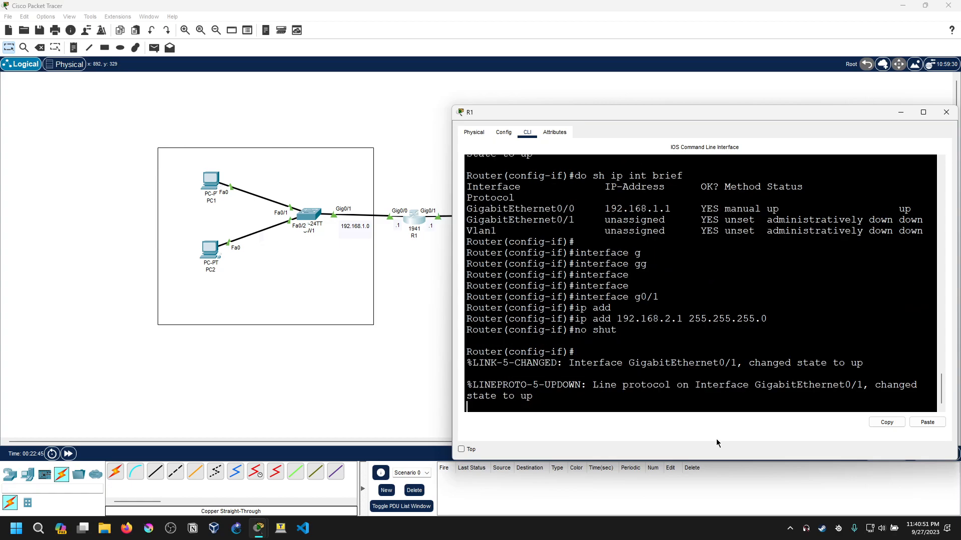
{"action": "key", "text": "Return"}
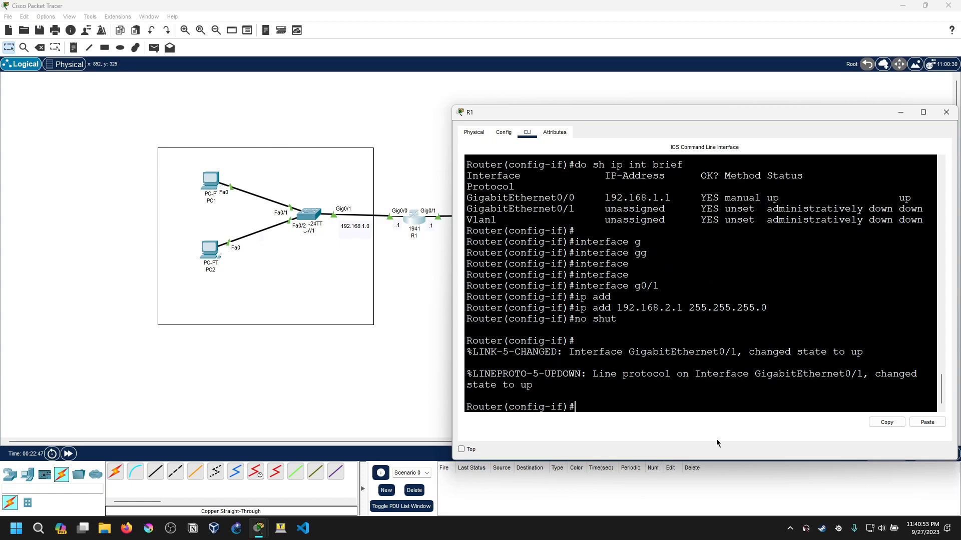
Run do sh ip int brief on R1 and check the method, status and protocol of GigabitEthernet0/1
{"action": "type", "text": "do sh ip int brief"}
{"action": "key", "text": "Return"}
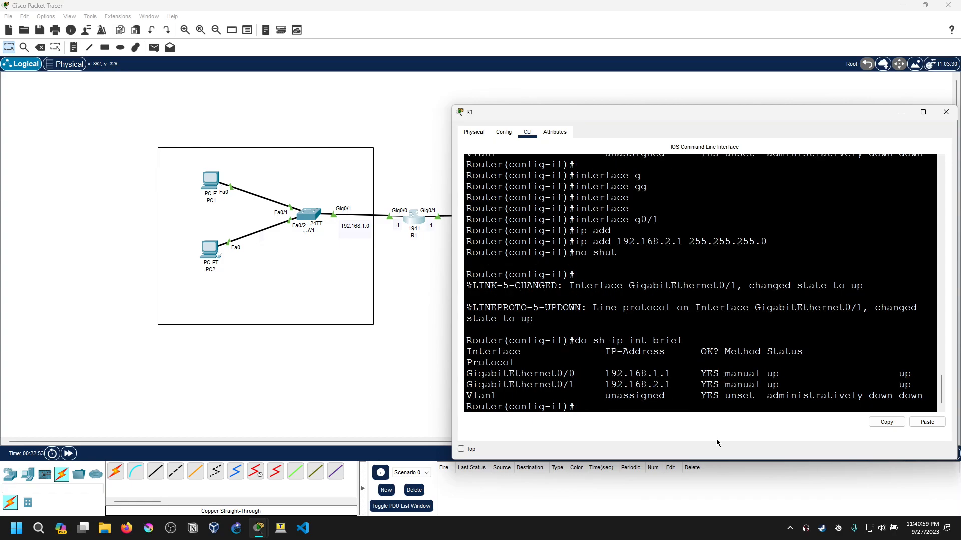
{"action": "left_click_drag", "start_coordinate": [701, 385], "coordinate": [914, 386]}
Leave interface and global configuration mode on R1 and return to the privileged EXEC prompt
{"action": "key", "text": "Return"}
{"action": "type", "text": "exit"}
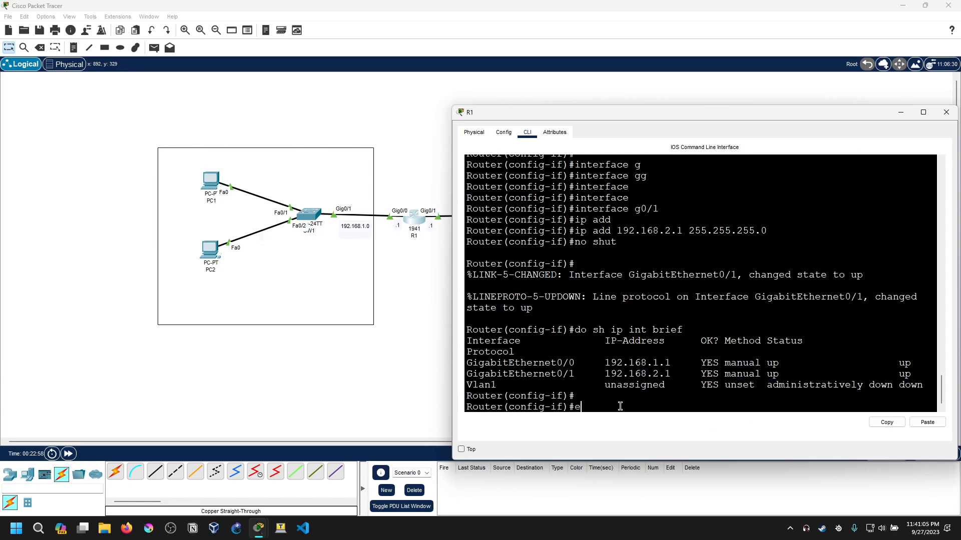
{"action": "key", "text": "Return"}
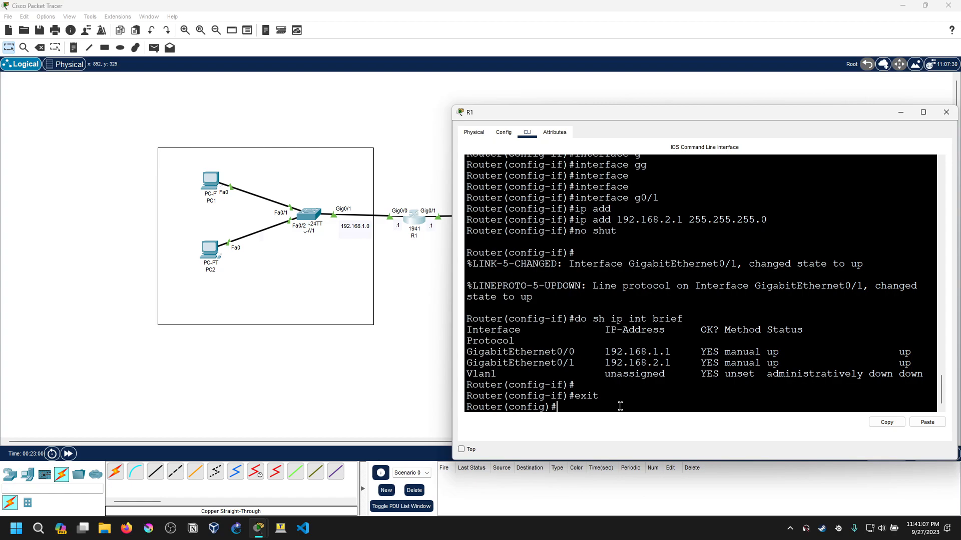
{"action": "key", "text": "ctrl+z"}
{"action": "key", "text": "Return"}
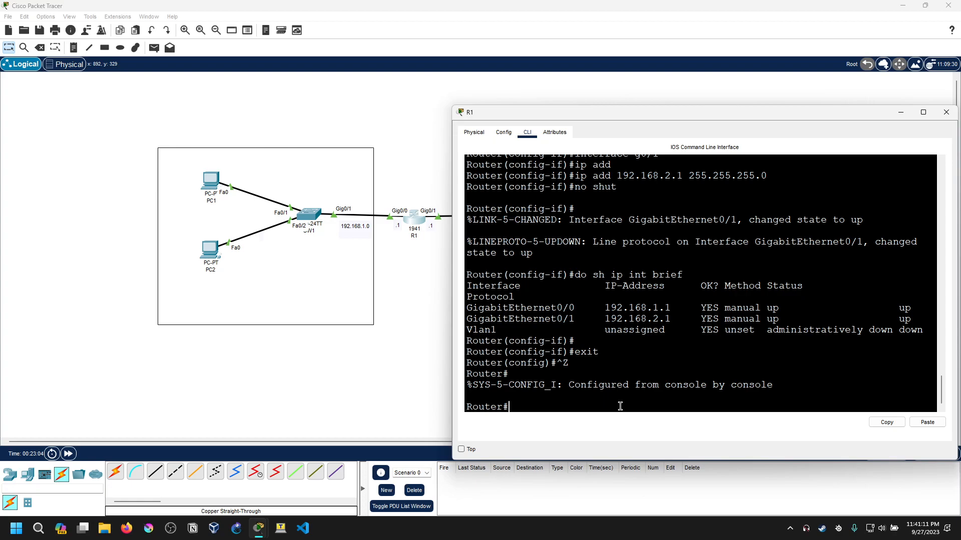
Switch to the notes and review the listed show commands, focusing on show run and show routing table
{"action": "key", "text": "ctrl+super+Left"}
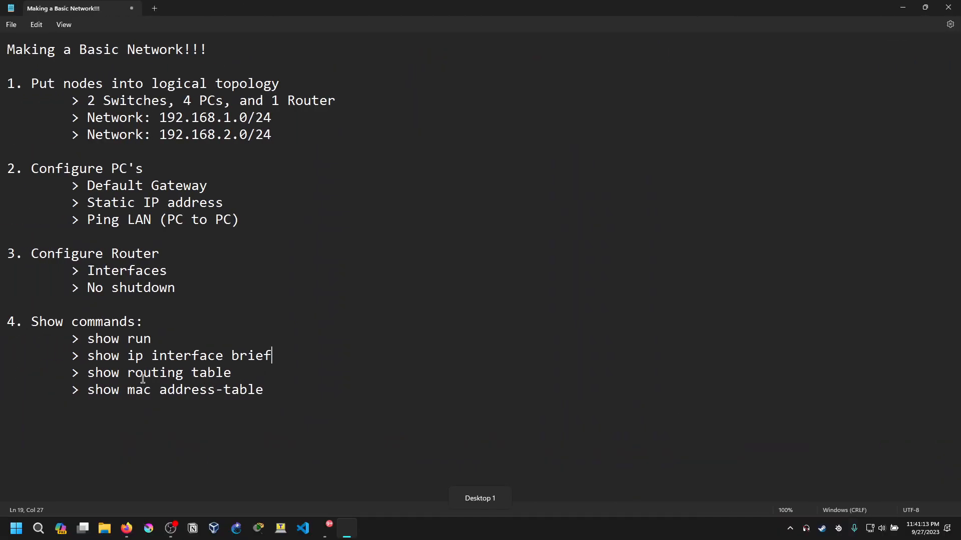
{"action": "left_click_drag", "start_coordinate": [90, 374], "coordinate": [242, 371]}
{"action": "left_click", "coordinate": [240, 372]}
{"action": "left_click", "coordinate": [88, 341]}
{"action": "left_click_drag", "start_coordinate": [89, 340], "coordinate": [151, 340]}
{"action": "left_click", "coordinate": [152, 341]}
{"action": "left_click_drag", "start_coordinate": [89, 375], "coordinate": [238, 374]}
{"action": "left_click", "coordinate": [239, 373]}
{"action": "key", "text": "ctrl+super+Right"}
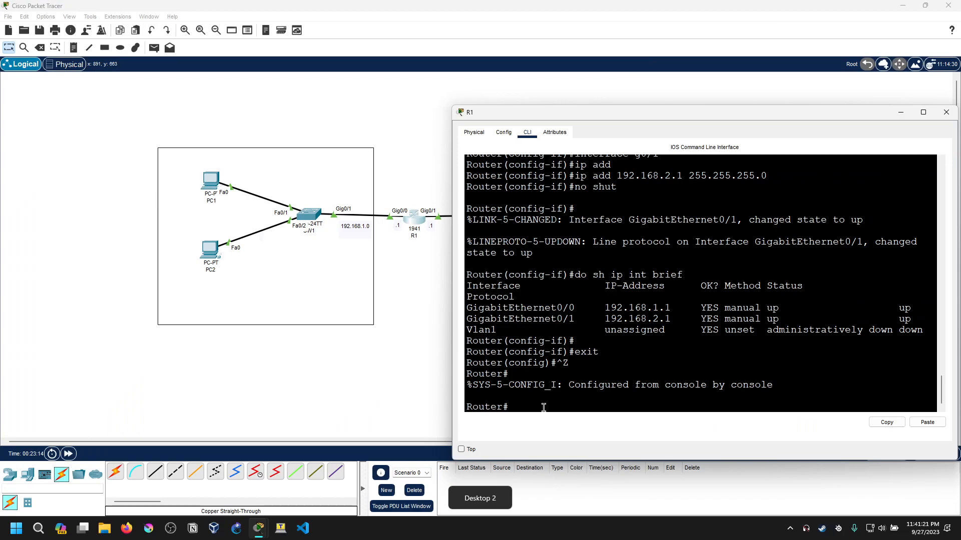
Back in R1's CLI, try to display the routing table with show route
{"action": "type", "text": "show rout"}
{"action": "key", "text": "Tab"}
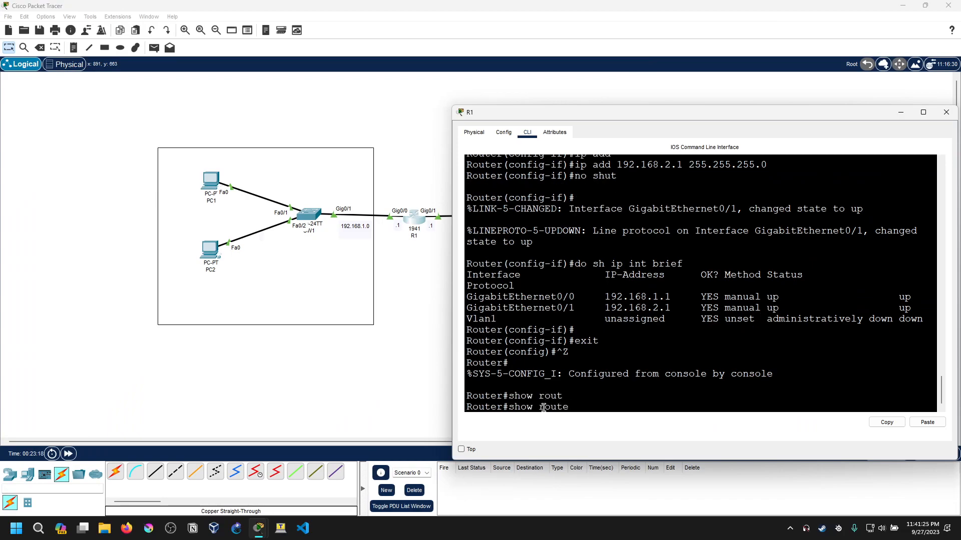
{"action": "type", "text": "e"}
{"action": "key", "text": "Return"}
Display R1's routing table with show ip route
{"action": "type", "text": "show ip rout"}
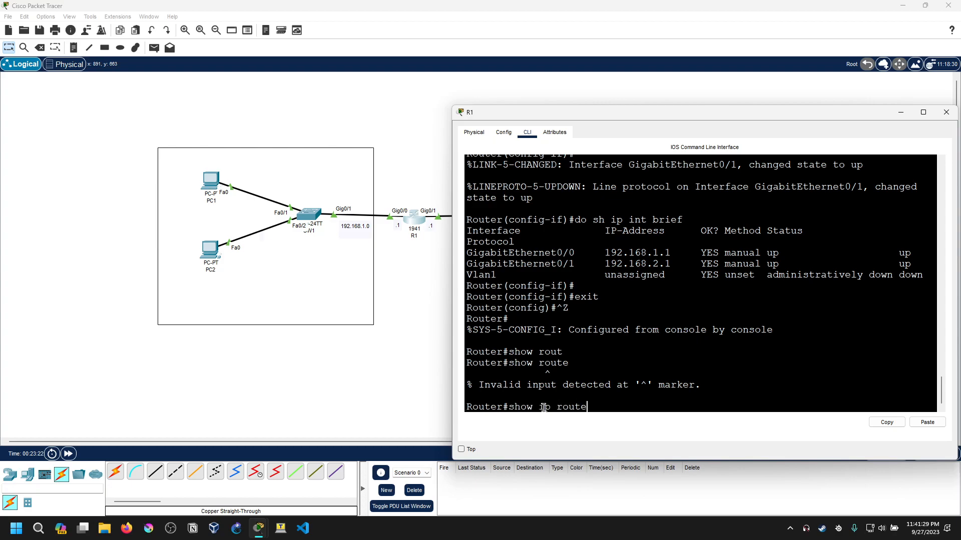
{"action": "key", "text": "Return"}
{"action": "scroll", "coordinate": [583, 293], "scroll_direction": "up", "scroll_amount": 3}
In the notes, replace "routing table" with "ip route" in the third show command, then return to Packet Tracer
{"action": "key", "text": "ctrl+super+Left"}
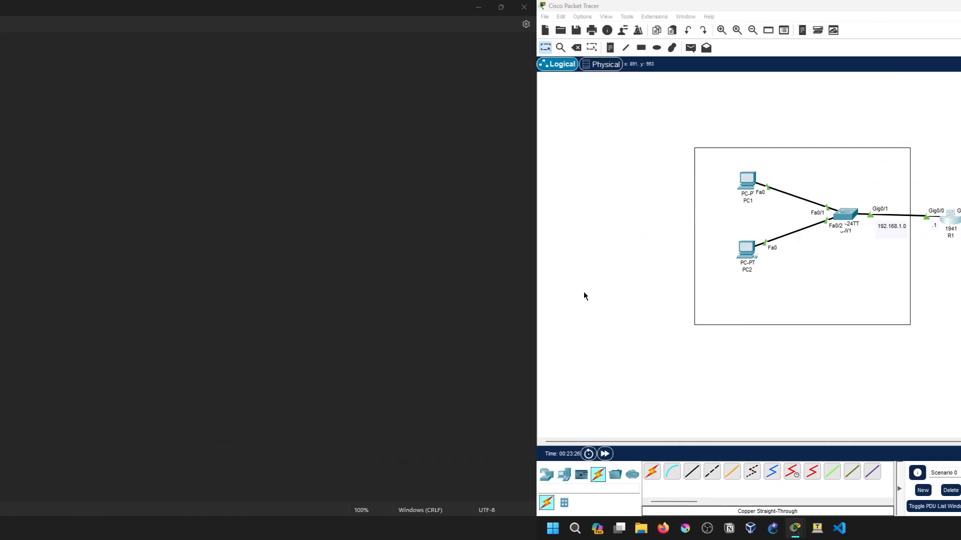
{"action": "left_click_drag", "start_coordinate": [236, 375], "coordinate": [131, 377]}
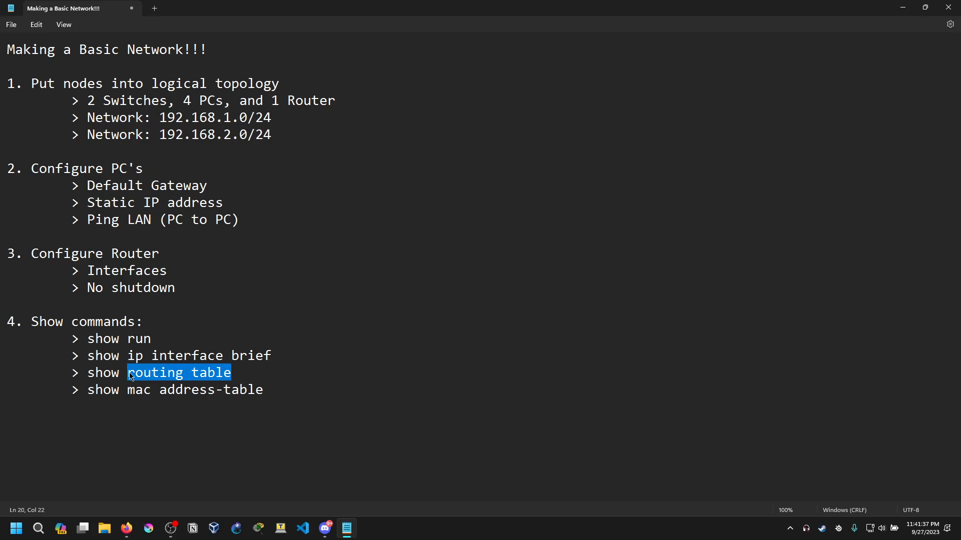
{"action": "type", "text": "ip "}
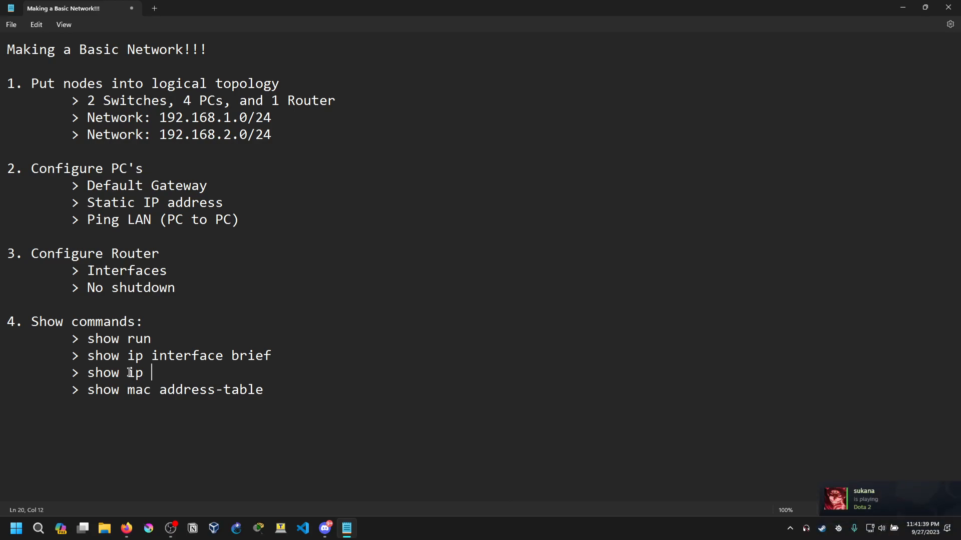
{"action": "type", "text": "route"}
{"action": "key", "text": "ctrl+super+Right"}
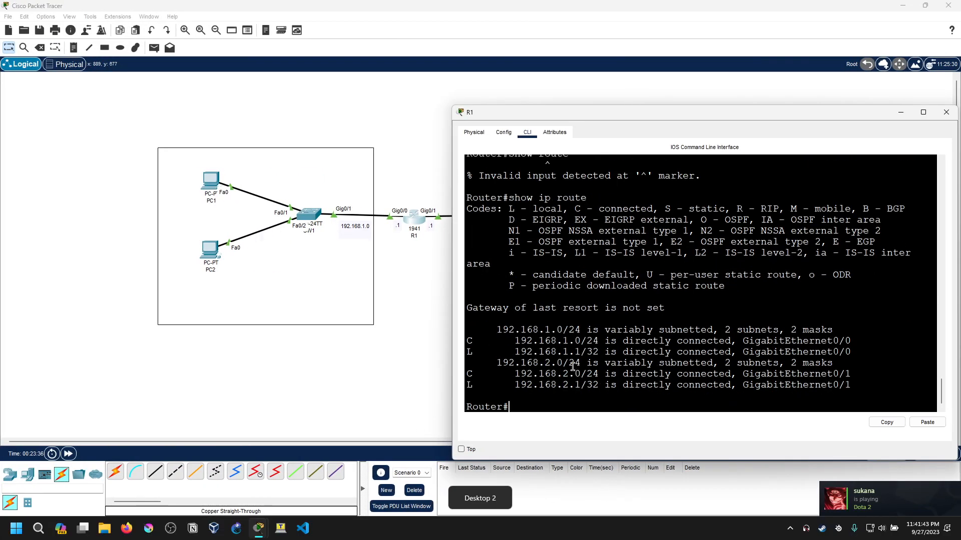
Examine the connected and local routes of both subnets and their exit interfaces in R1's routing table
{"action": "left_click_drag", "start_coordinate": [466, 339], "coordinate": [582, 342]}
{"action": "left_click", "coordinate": [474, 349]}
{"action": "left_click_drag", "start_coordinate": [514, 383], "coordinate": [580, 384]}
{"action": "left_click_drag", "start_coordinate": [515, 351], "coordinate": [590, 351]}
{"action": "left_click", "coordinate": [745, 352]}
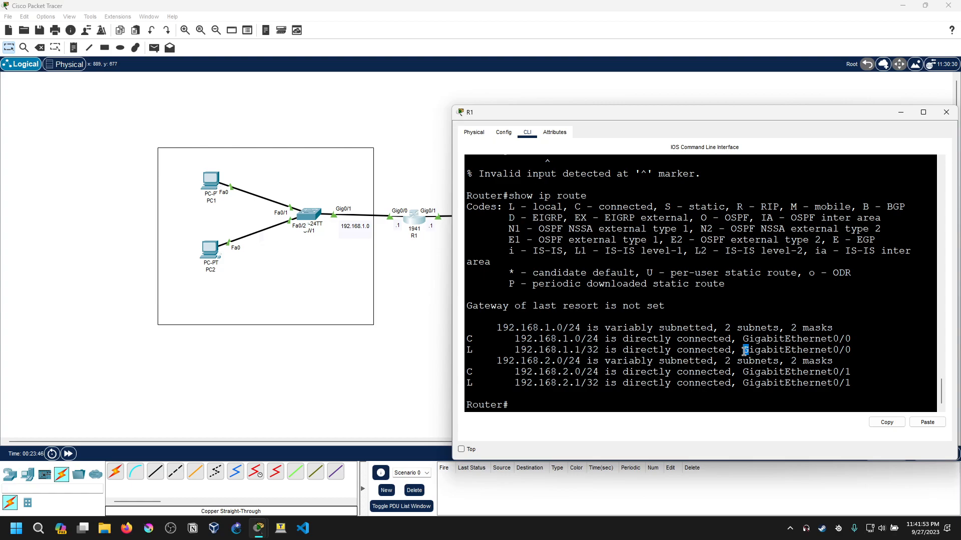
{"action": "left_click_drag", "start_coordinate": [851, 384], "coordinate": [835, 385]}
{"action": "left_click", "coordinate": [835, 385]}
{"action": "scroll", "coordinate": [659, 298], "scroll_direction": "up", "scroll_amount": 1}
{"action": "scroll", "coordinate": [659, 299], "scroll_direction": "down", "scroll_amount": 1}
Display R1's complete running configuration with show run and enlarge the router window vertically to read it
{"action": "type", "text": "show run"}
{"action": "key", "text": "Return"}
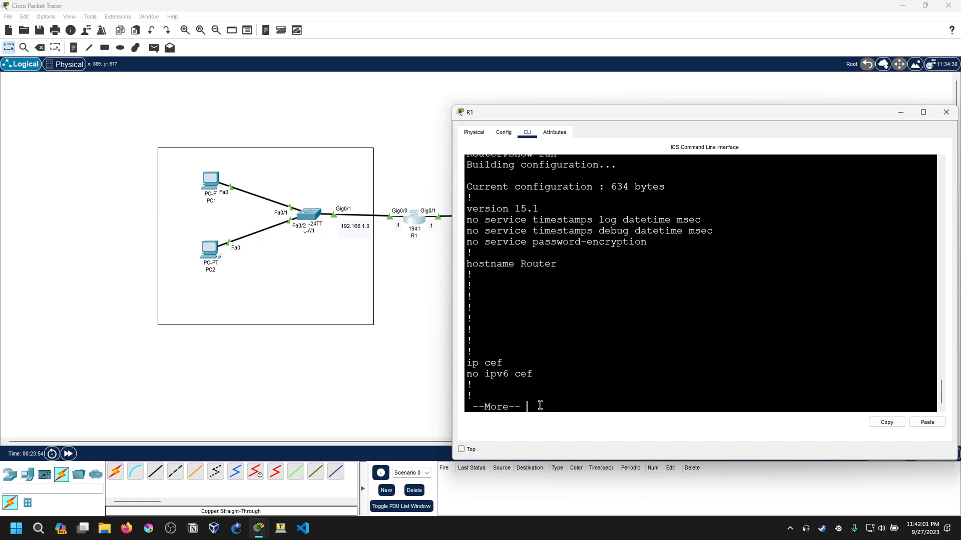
{"action": "key", "text": "space"}
{"action": "key", "text": "space"}
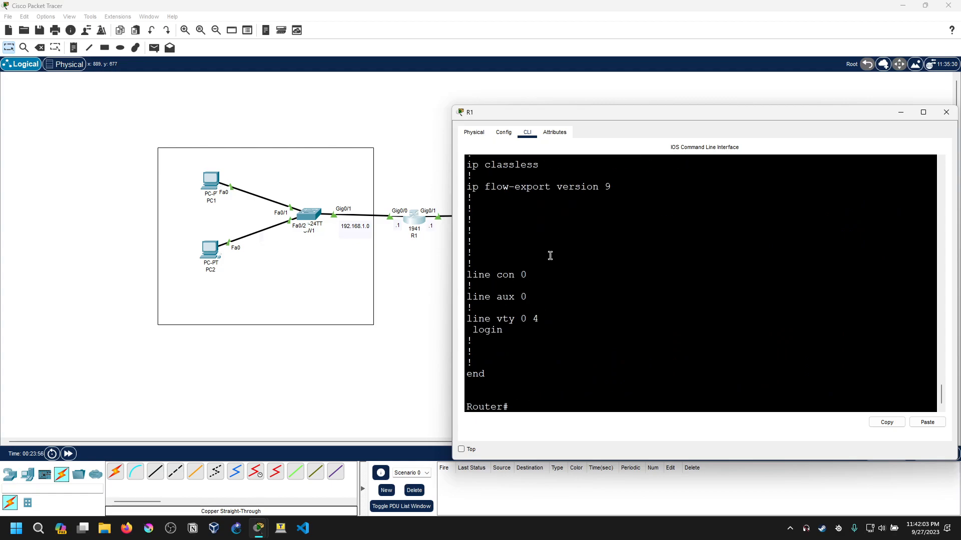
{"action": "left_click_drag", "start_coordinate": [564, 106], "coordinate": [564, 33]}
Read through R1's running configuration from the version and hostname lines down to the interface sections
{"action": "scroll", "coordinate": [568, 292], "scroll_direction": "up", "scroll_amount": 15}
{"action": "scroll", "coordinate": [583, 263], "scroll_direction": "down", "scroll_amount": 18}
{"action": "scroll", "coordinate": [582, 280], "scroll_direction": "up", "scroll_amount": 5}
{"action": "scroll", "coordinate": [570, 295], "scroll_direction": "up", "scroll_amount": 15}
{"action": "scroll", "coordinate": [564, 309], "scroll_direction": "down", "scroll_amount": 16}
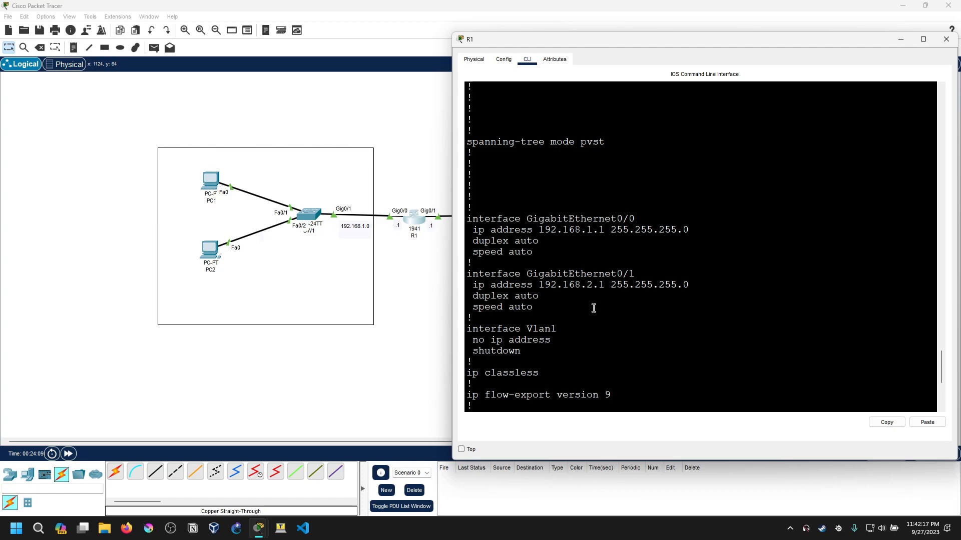
{"action": "scroll", "coordinate": [594, 308], "scroll_direction": "up", "scroll_amount": 10}
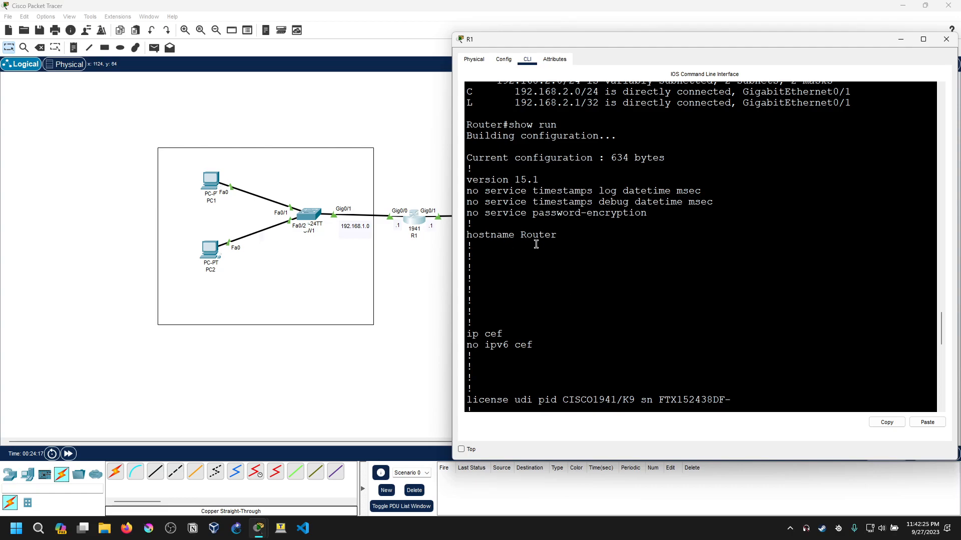
{"action": "scroll", "coordinate": [557, 263], "scroll_direction": "down", "scroll_amount": 2}
{"action": "scroll", "coordinate": [567, 282], "scroll_direction": "down", "scroll_amount": 1}
{"action": "scroll", "coordinate": [569, 278], "scroll_direction": "down", "scroll_amount": 8}
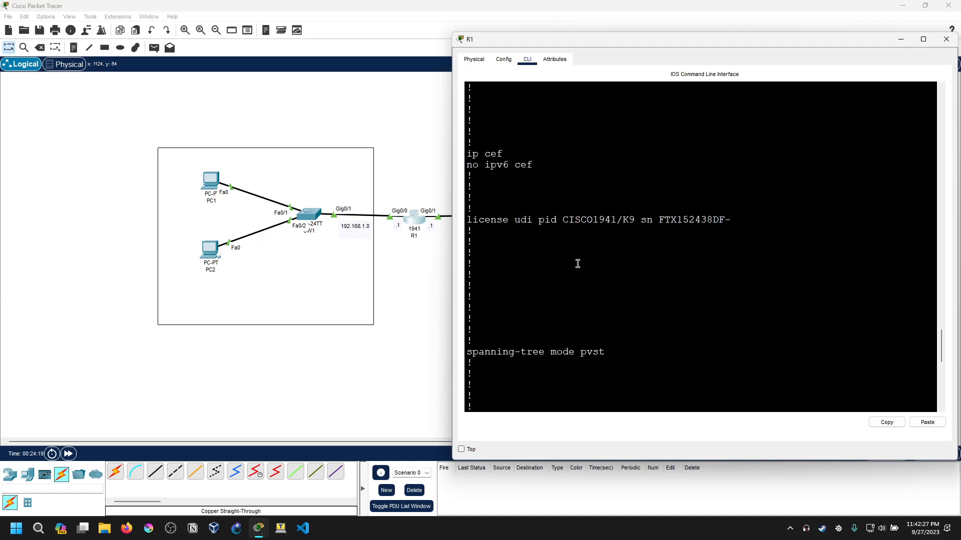
{"action": "scroll", "coordinate": [599, 312], "scroll_direction": "down", "scroll_amount": 4}
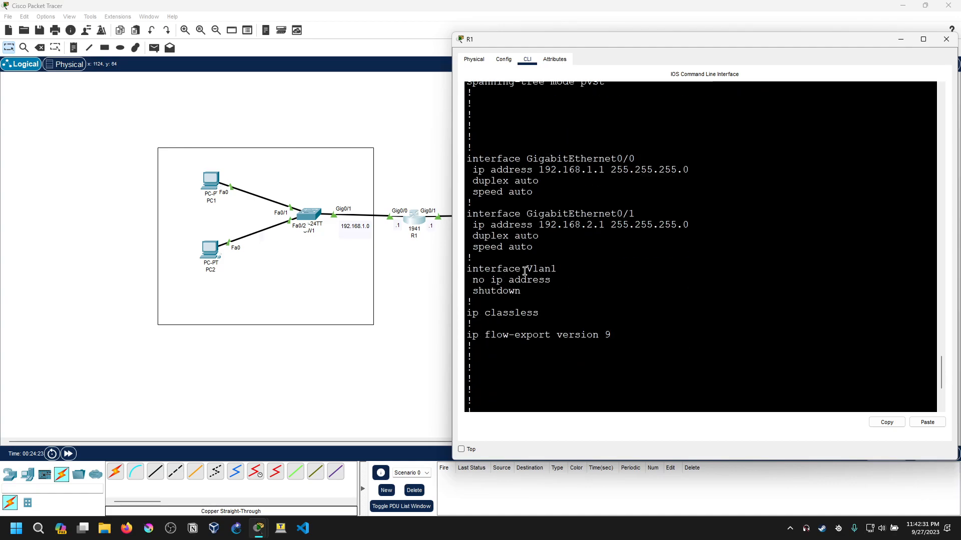
{"action": "scroll", "coordinate": [553, 308], "scroll_direction": "up", "scroll_amount": 2}
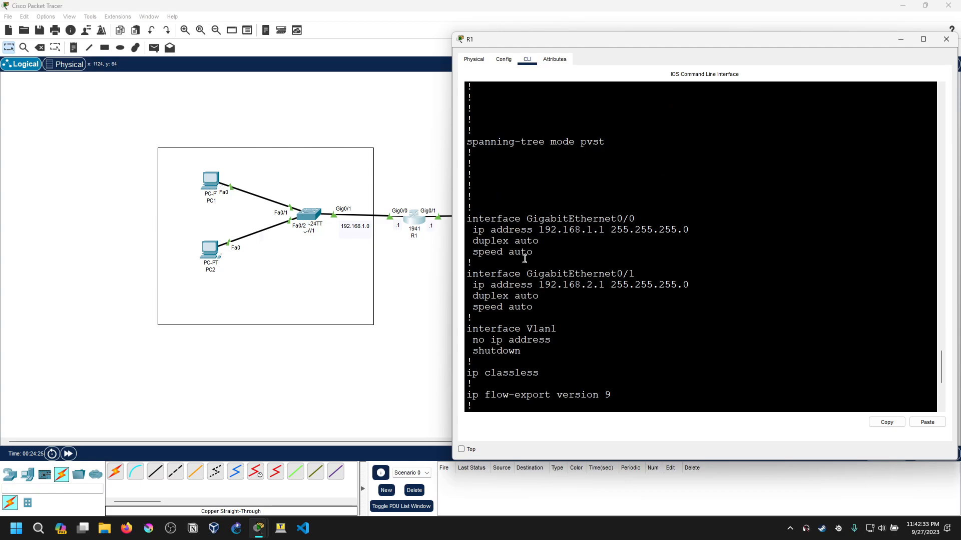
Check the ip address line of GigabitEthernet0/0 and the address and shutdown lines of Vlan1 in the running configuration
{"action": "left_click_drag", "start_coordinate": [473, 230], "coordinate": [700, 235]}
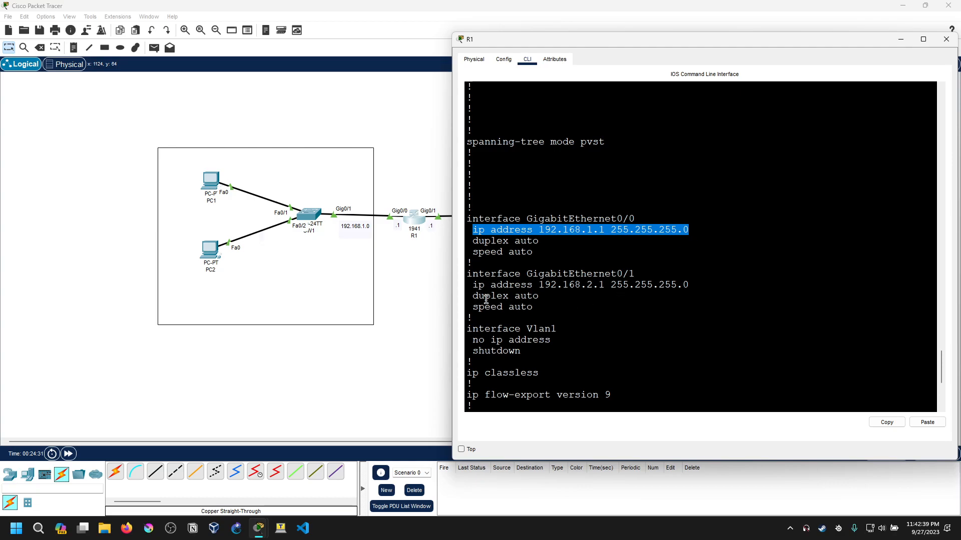
{"action": "left_click_drag", "start_coordinate": [466, 331], "coordinate": [558, 330]}
{"action": "left_click", "coordinate": [550, 341]}
{"action": "left_click_drag", "start_coordinate": [469, 340], "coordinate": [557, 351]}
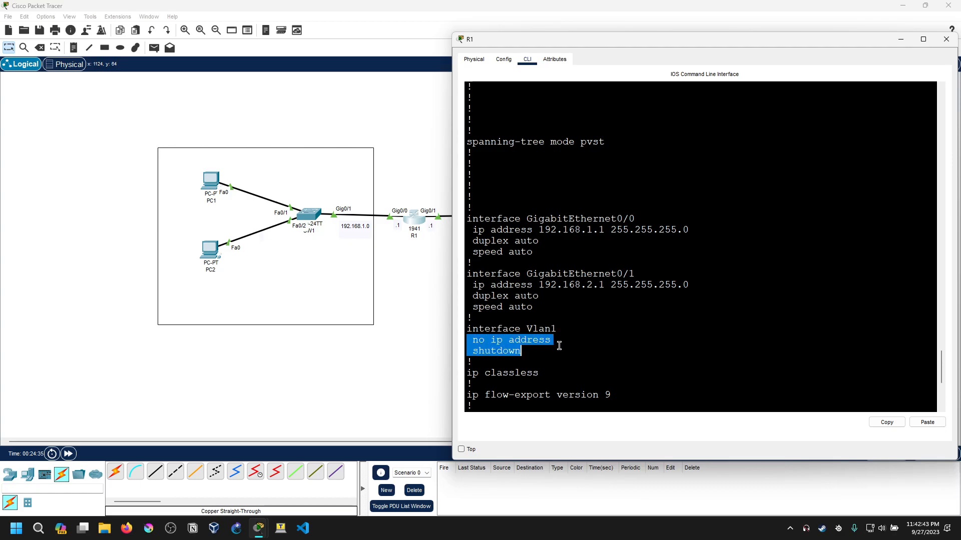
{"action": "left_click_drag", "start_coordinate": [470, 353], "coordinate": [519, 355]}
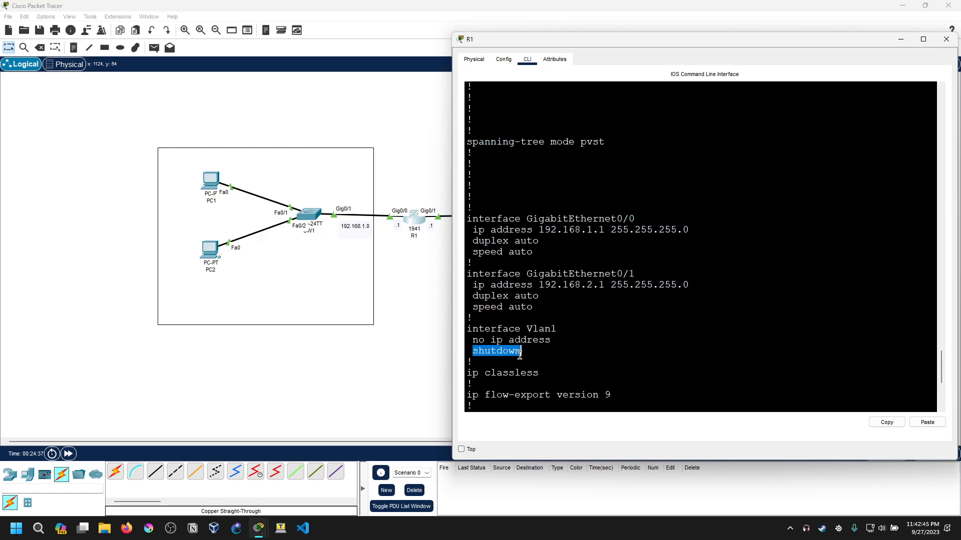
Check the ip address, duplex and speed lines of GigabitEthernet0/1 in the running configuration and close R1's window
{"action": "left_click", "coordinate": [519, 354]}
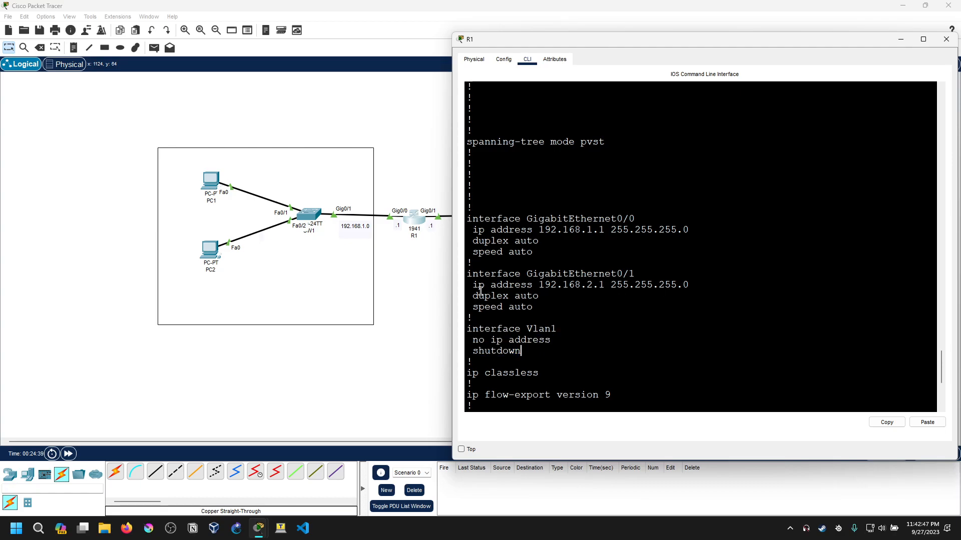
{"action": "left_click_drag", "start_coordinate": [474, 286], "coordinate": [691, 286]}
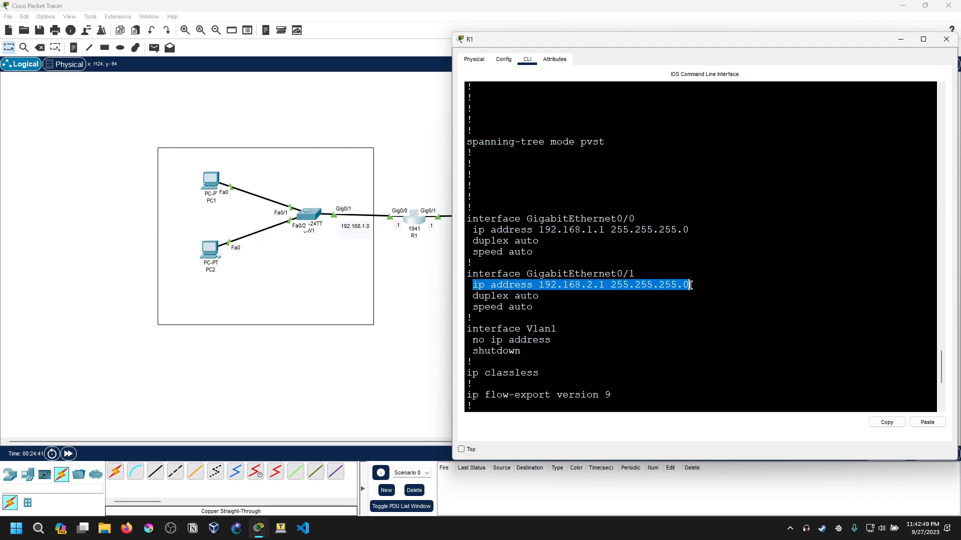
{"action": "left_click", "coordinate": [547, 320]}
{"action": "left_click_drag", "start_coordinate": [533, 307], "coordinate": [472, 288]}
{"action": "left_click", "coordinate": [472, 288]}
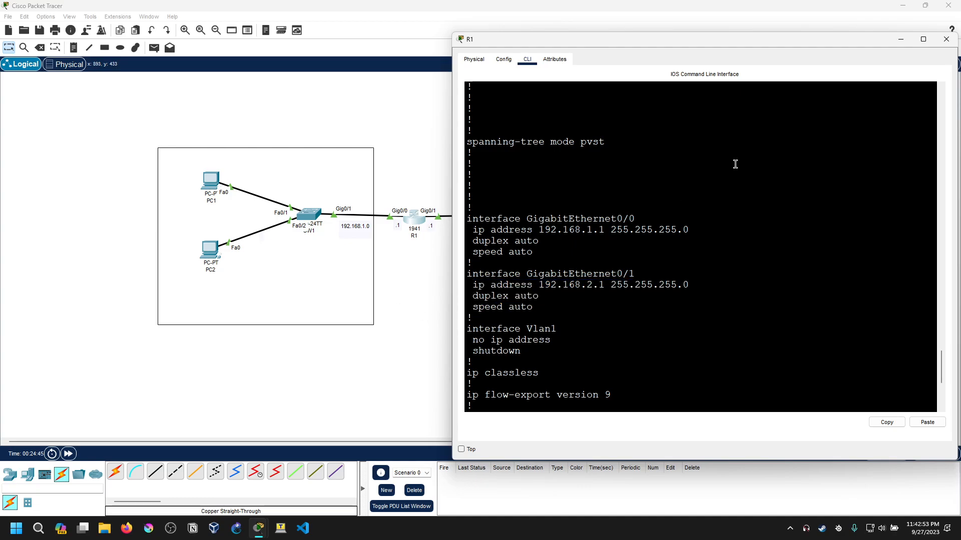
{"action": "left_click", "coordinate": [947, 39]}
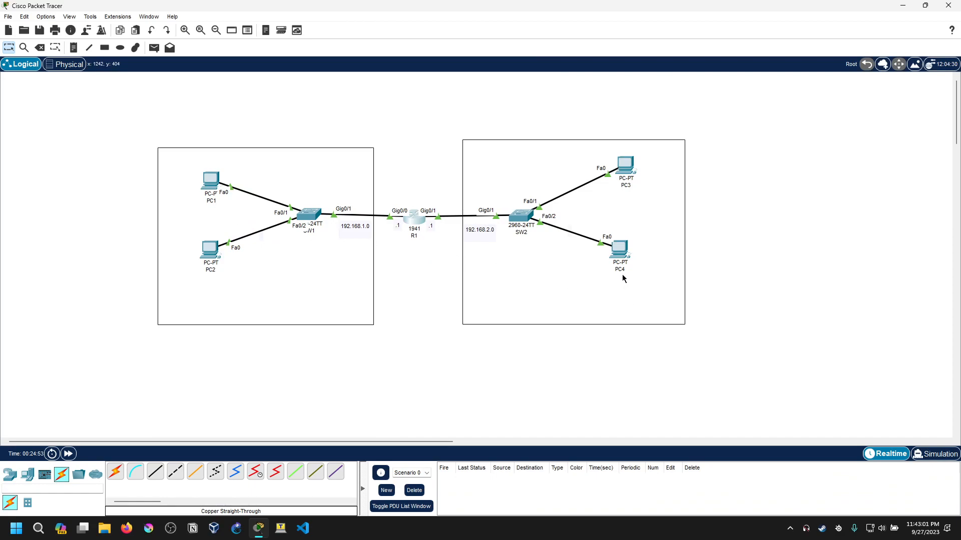
Open PC1's Command Prompt and ping 192.168.2.20 in the other subnet
{"action": "left_click", "coordinate": [211, 180]}
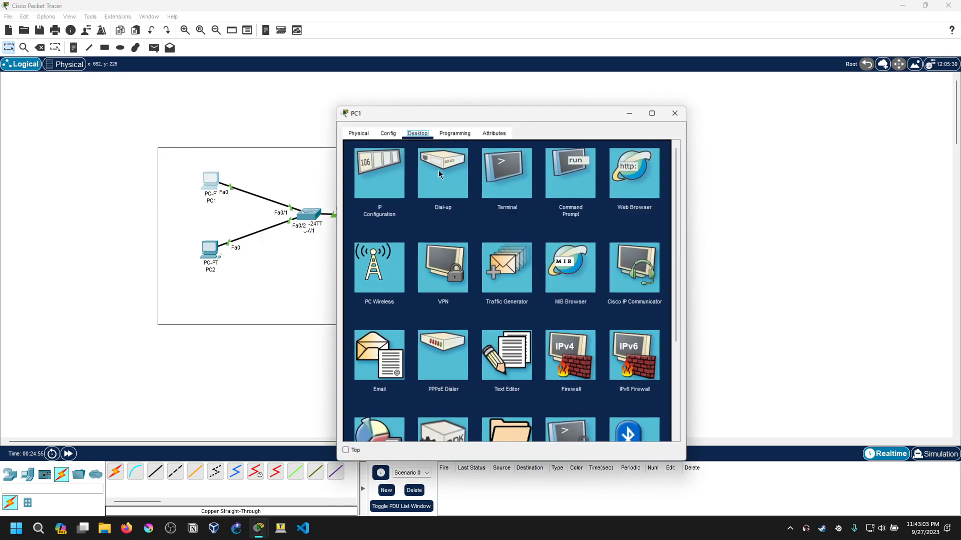
{"action": "left_click_drag", "start_coordinate": [509, 115], "coordinate": [351, 104]}
{"action": "left_click", "coordinate": [396, 163]}
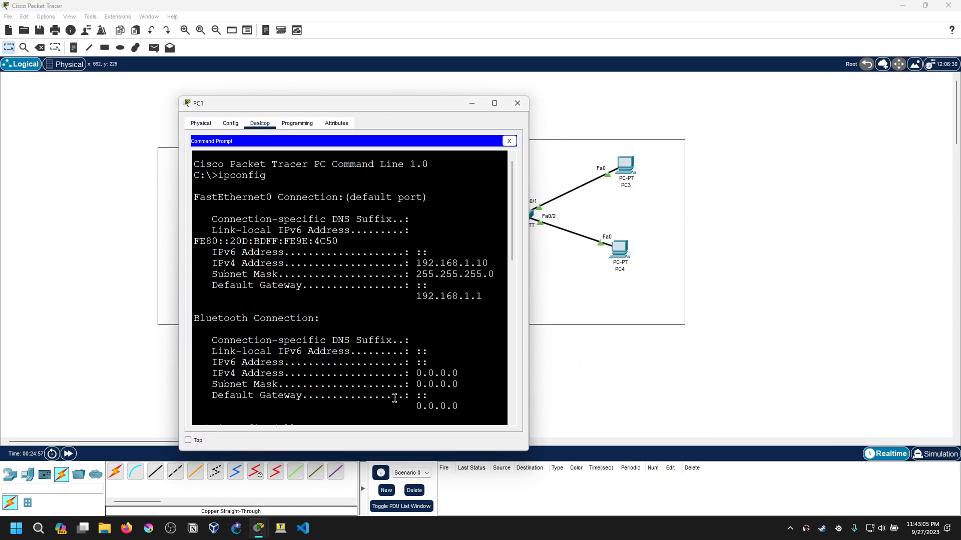
{"action": "scroll", "coordinate": [393, 400], "scroll_direction": "down", "scroll_amount": 5}
{"action": "scroll", "coordinate": [393, 401], "scroll_direction": "down", "scroll_amount": 7}
{"action": "type", "text": "ping"}
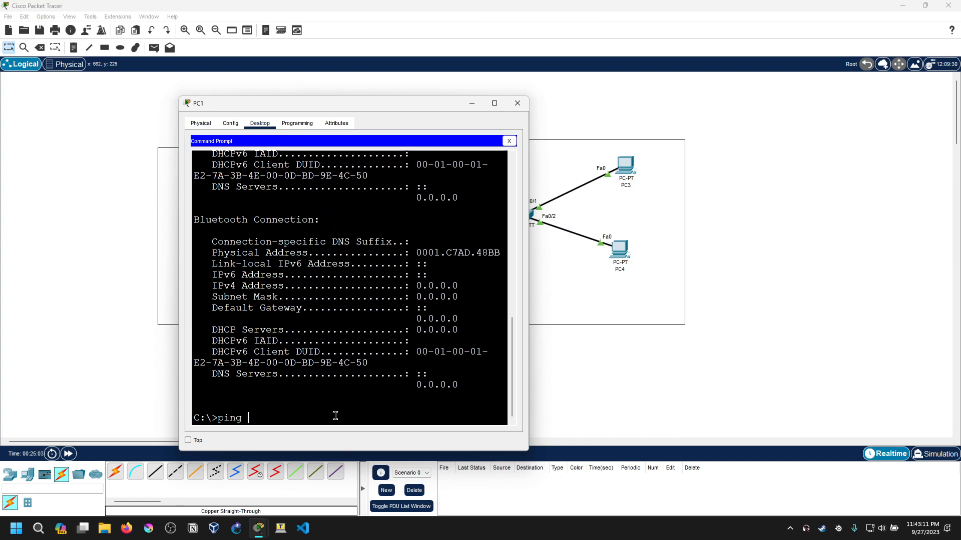
{"action": "type", "text": " 192.168.2.20"}
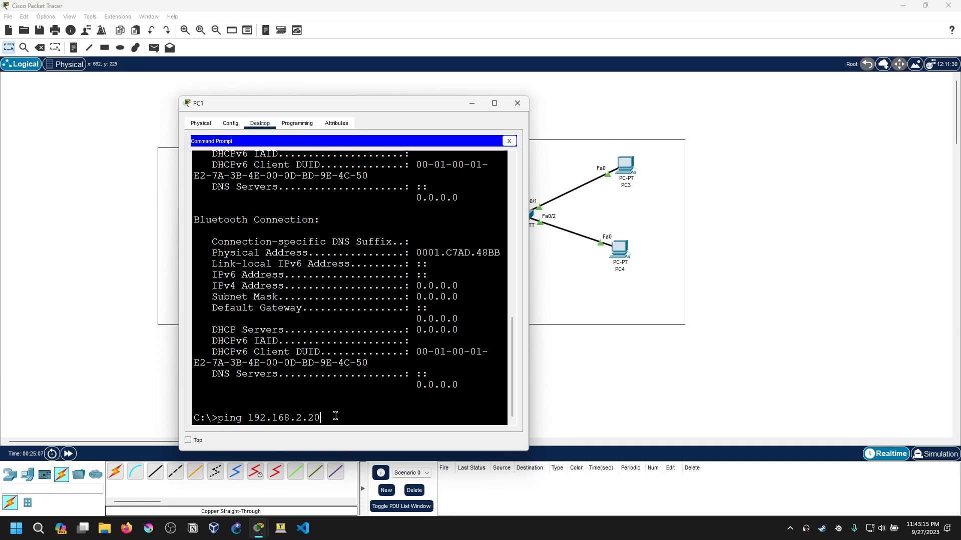
{"action": "key", "text": "Return"}
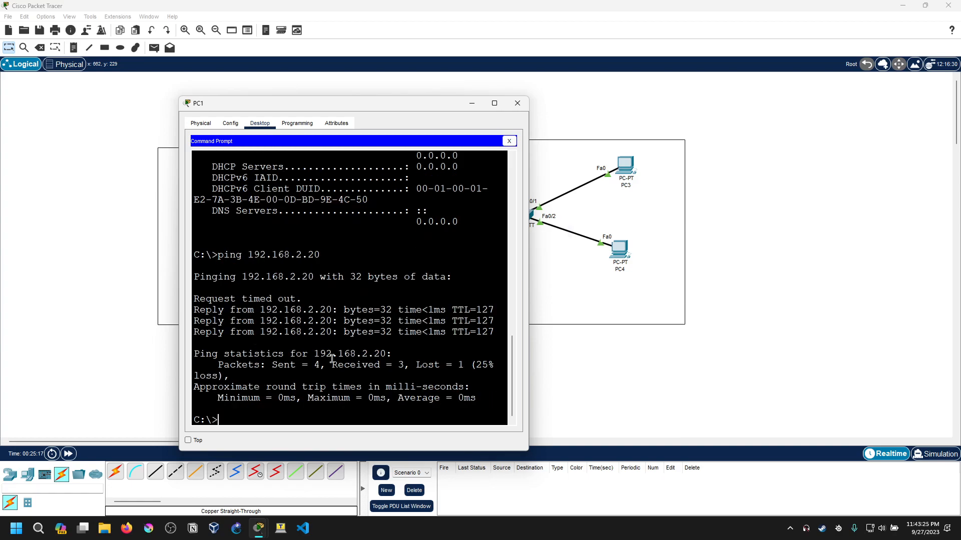
Examine the first line of the ping output and uncover the topology to trace the path from PC1 through R1
{"action": "left_click_drag", "start_coordinate": [193, 300], "coordinate": [303, 301]}
{"action": "left_click", "coordinate": [303, 301]}
{"action": "left_click_drag", "start_coordinate": [421, 107], "coordinate": [486, 264]}
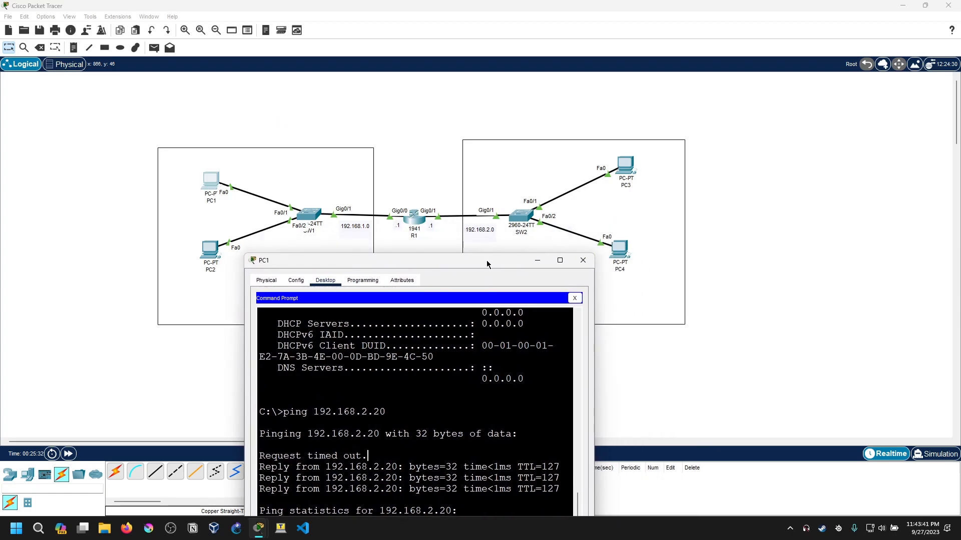
{"action": "left_click_drag", "start_coordinate": [487, 260], "coordinate": [492, 259]}
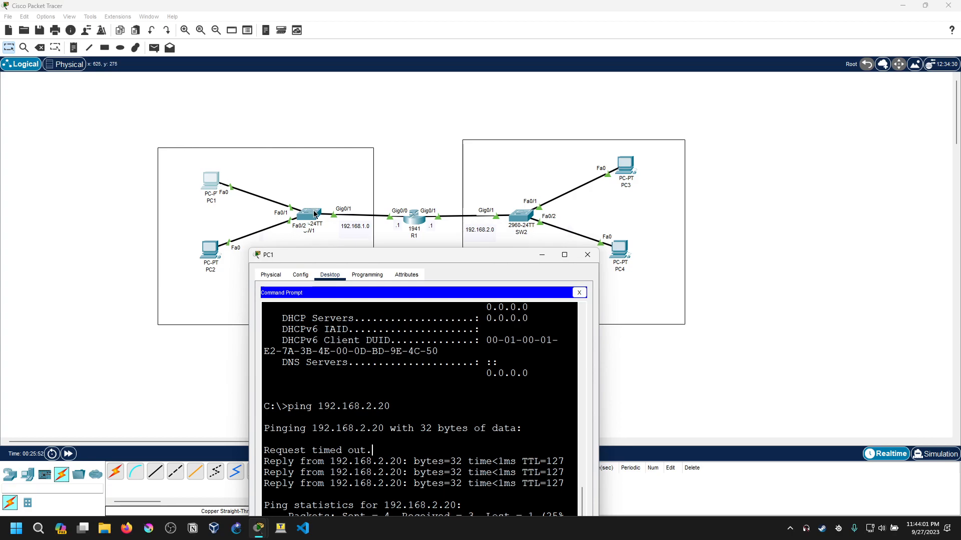
{"action": "mouse_move", "coordinate": [359, 255]}
{"action": "left_mouse_down"}
{"action": "mouse_move", "coordinate": [367, 258]}
{"action": "mouse_move", "coordinate": [342, 258]}
{"action": "mouse_move", "coordinate": [355, 257]}
{"action": "left_mouse_up"}
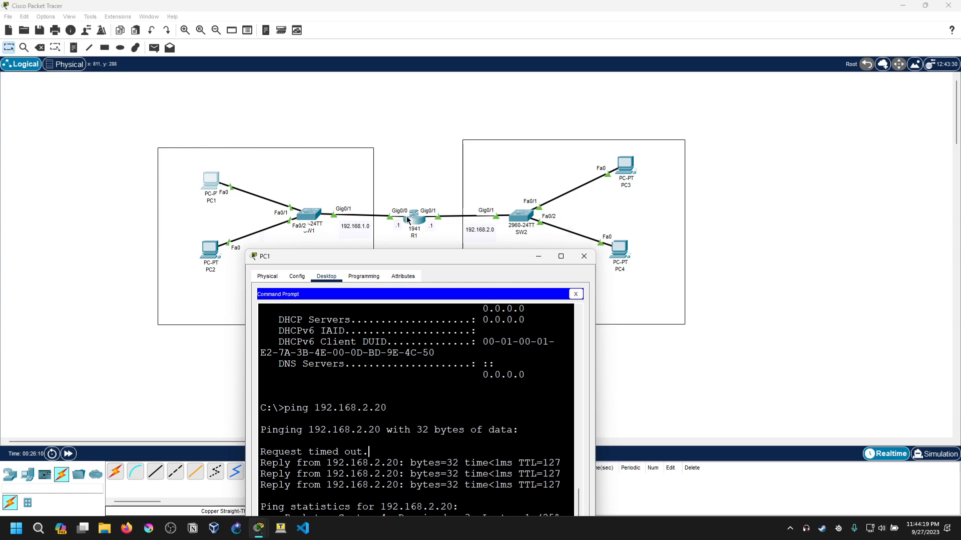
{"action": "mouse_move", "coordinate": [408, 259]}
{"action": "left_mouse_down"}
{"action": "mouse_move", "coordinate": [395, 237]}
{"action": "mouse_move", "coordinate": [402, 250]}
{"action": "left_mouse_up"}
{"action": "left_click_drag", "start_coordinate": [403, 250], "coordinate": [407, 251]}
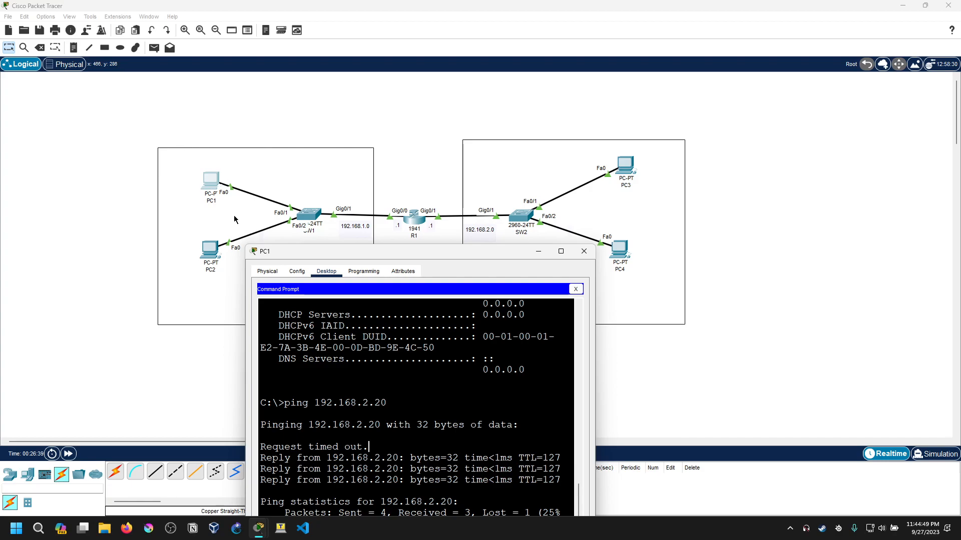
{"action": "mouse_move", "coordinate": [305, 255]}
{"action": "left_mouse_down"}
{"action": "mouse_move", "coordinate": [301, 173]}
{"action": "mouse_move", "coordinate": [305, 254]}
{"action": "left_mouse_up"}
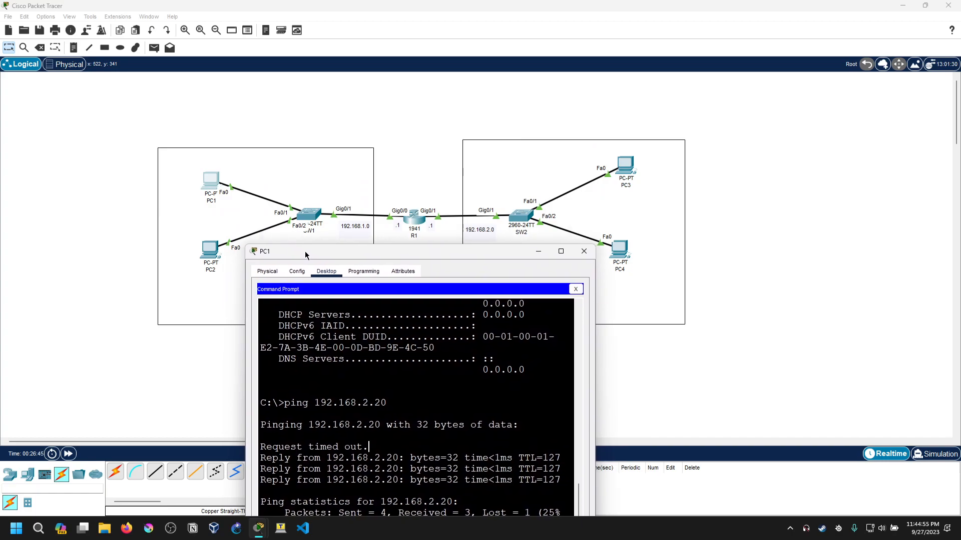
Display PC1's ARP table with arp -a, moving its window back up so the prompt is readable
{"action": "mouse_move", "coordinate": [247, 278]}
{"action": "left_mouse_down"}
{"action": "mouse_move", "coordinate": [238, 278]}
{"action": "mouse_move", "coordinate": [269, 278]}
{"action": "mouse_move", "coordinate": [235, 278]}
{"action": "left_mouse_up"}
{"action": "left_click_drag", "start_coordinate": [334, 256], "coordinate": [355, 132]}
{"action": "left_click", "coordinate": [339, 440]}
{"action": "type", "text": "arp -a"}
{"action": "key", "text": "Return"}
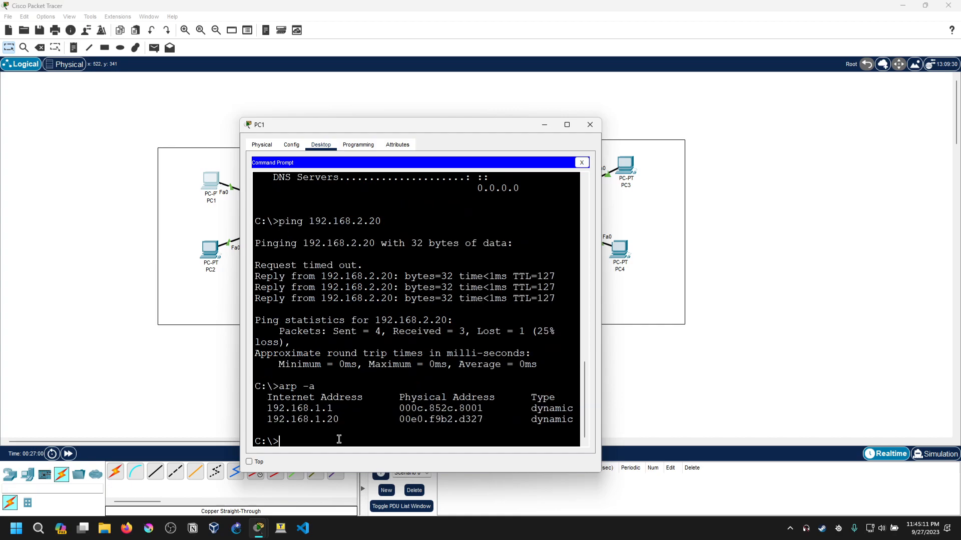
Widen PC1's window and examine the internet and physical addresses of the 192.168.1.1 and 192.168.1.20 ARP entries
{"action": "left_click_drag", "start_coordinate": [600, 376], "coordinate": [705, 376]}
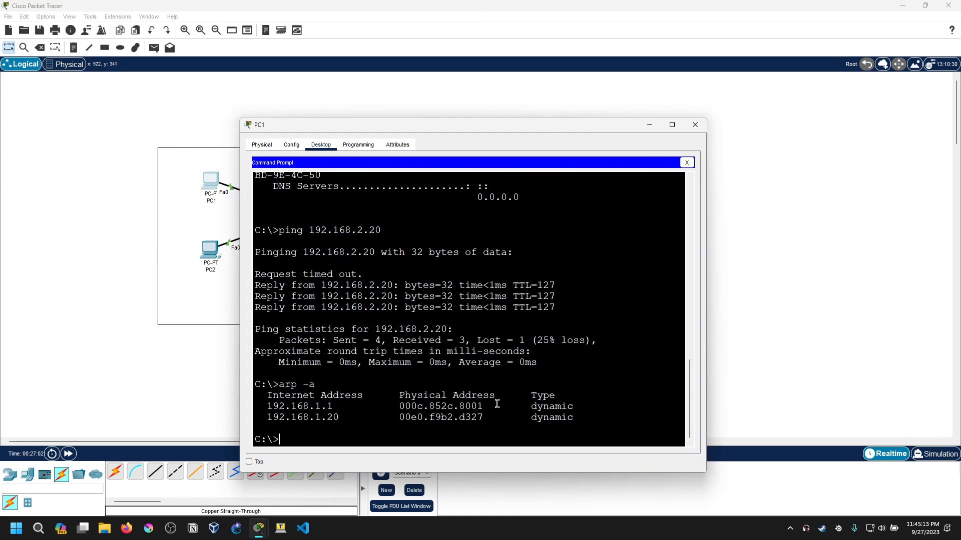
{"action": "left_click_drag", "start_coordinate": [271, 395], "coordinate": [531, 398]}
{"action": "left_click", "coordinate": [517, 406]}
{"action": "left_click_drag", "start_coordinate": [272, 406], "coordinate": [337, 407]}
{"action": "left_click_drag", "start_coordinate": [397, 406], "coordinate": [496, 406]}
{"action": "left_click_drag", "start_coordinate": [267, 417], "coordinate": [399, 418]}
{"action": "left_click", "coordinate": [402, 418]}
{"action": "left_click_drag", "start_coordinate": [339, 418], "coordinate": [489, 417]}
{"action": "left_click", "coordinate": [266, 419]}
{"action": "left_click", "coordinate": [345, 418]}
{"action": "left_click", "coordinate": [489, 417]}
Compare the 192.168.1.1 ARP entry with the topology, review the ping output once more and close PC1's window
{"action": "left_click_drag", "start_coordinate": [414, 125], "coordinate": [645, 150]}
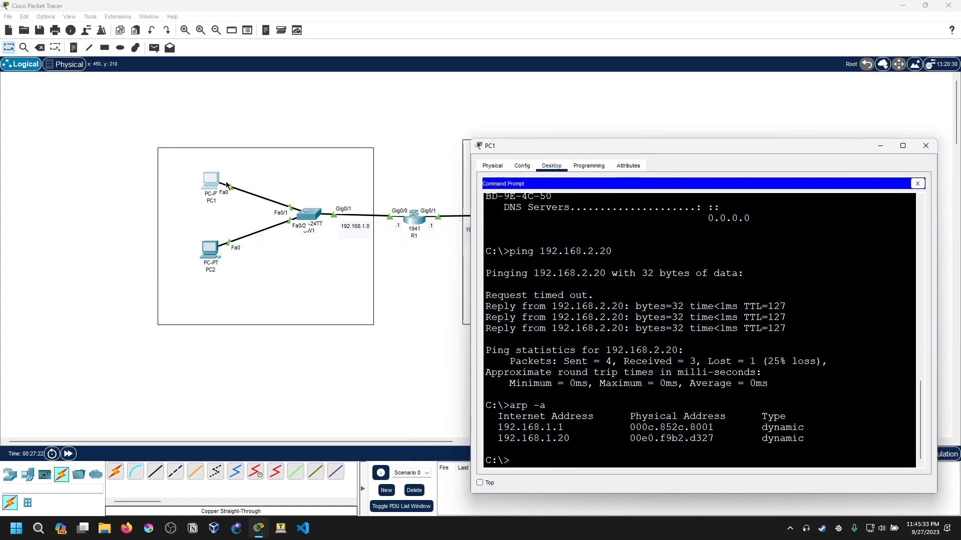
{"action": "left_click_drag", "start_coordinate": [558, 427], "coordinate": [563, 427]}
{"action": "left_click", "coordinate": [564, 427]}
{"action": "left_click_drag", "start_coordinate": [566, 152], "coordinate": [395, 130]}
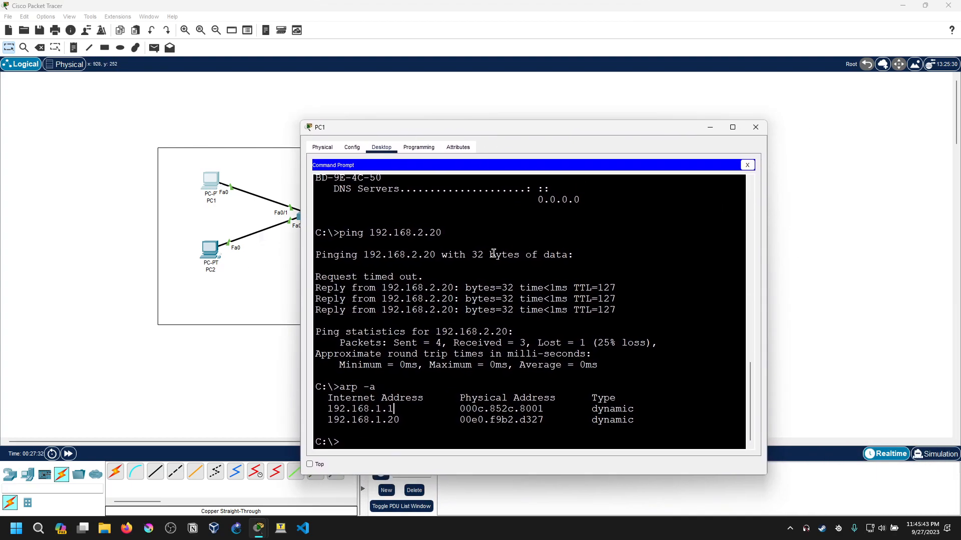
{"action": "left_click_drag", "start_coordinate": [461, 130], "coordinate": [394, 118]}
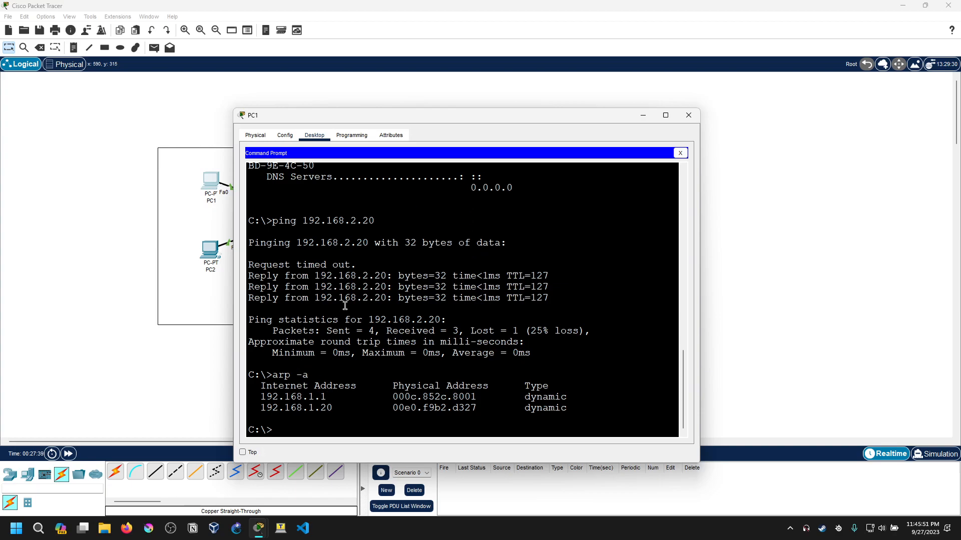
{"action": "scroll", "coordinate": [353, 298], "scroll_direction": "up", "scroll_amount": 2}
{"action": "scroll", "coordinate": [363, 297], "scroll_direction": "down", "scroll_amount": 2}
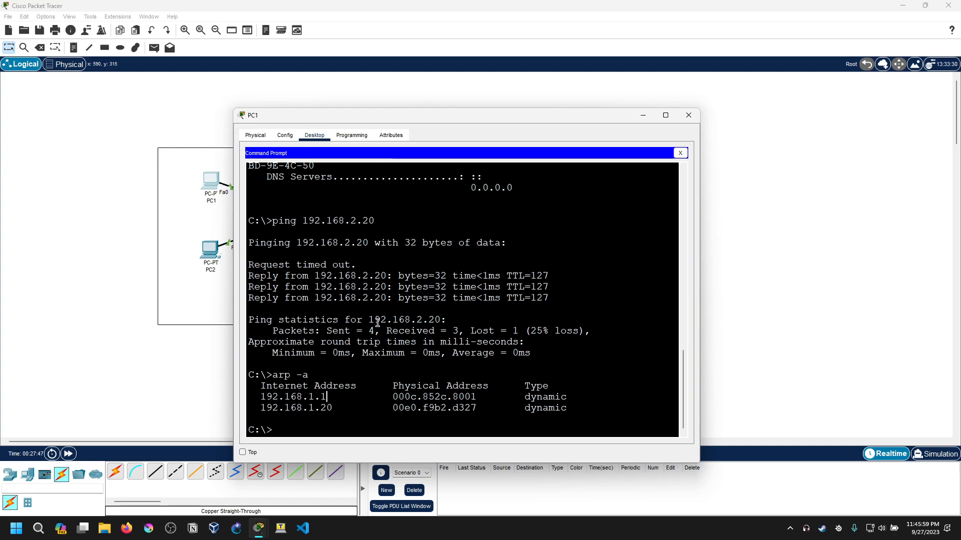
{"action": "left_click", "coordinate": [687, 116]}
Switch to the "Making a Basic Network!!!" notes in Notepad and place the cursor after the show mac address-table line
{"action": "mouse_move", "coordinate": [107, 117]}
{"action": "left_mouse_down"}
{"action": "mouse_move", "coordinate": [310, 160]}
{"action": "mouse_move", "coordinate": [782, 326]}
{"action": "mouse_move", "coordinate": [764, 380]}
{"action": "mouse_move", "coordinate": [94, 103]}
{"action": "left_mouse_up"}
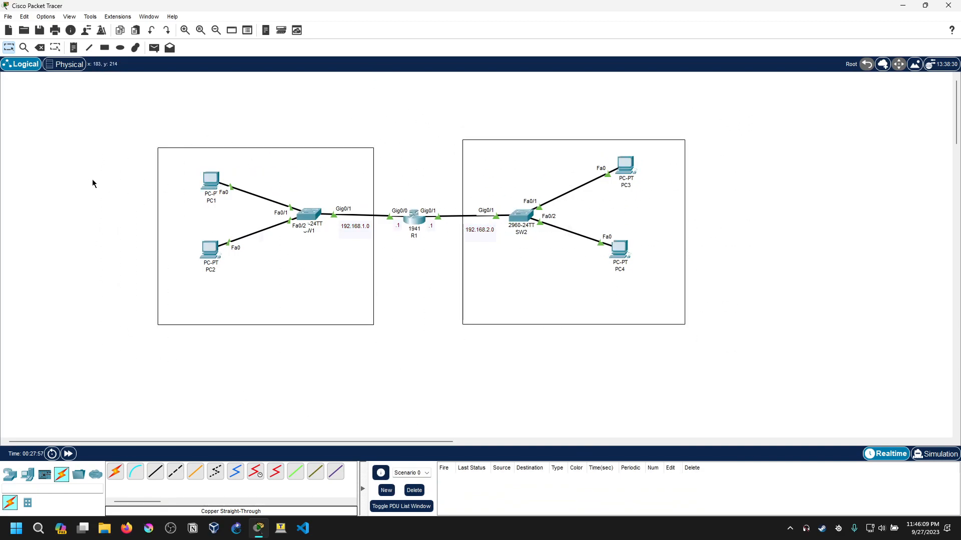
{"action": "left_click_drag", "start_coordinate": [133, 101], "coordinate": [684, 368]}
{"action": "key", "text": "ctrl+super+Left"}
{"action": "left_click", "coordinate": [300, 389]}
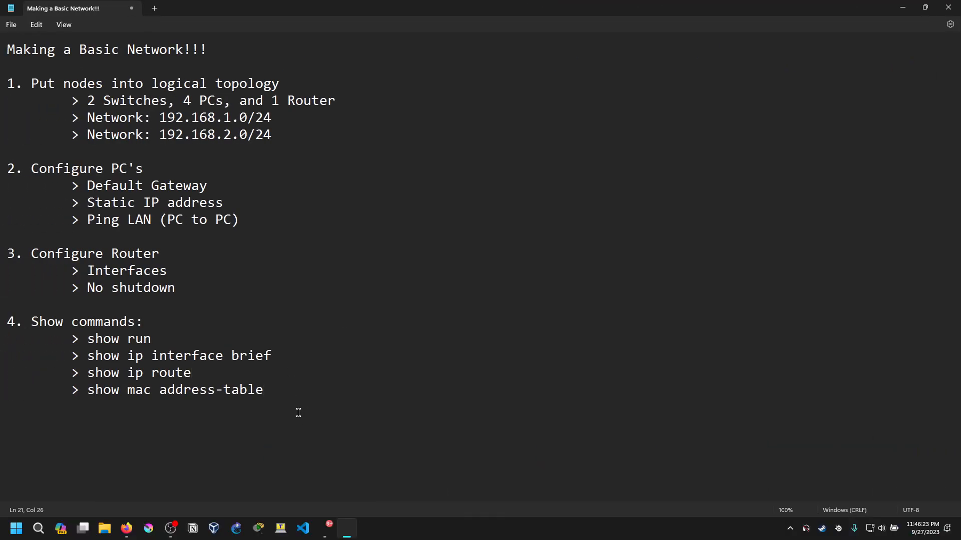